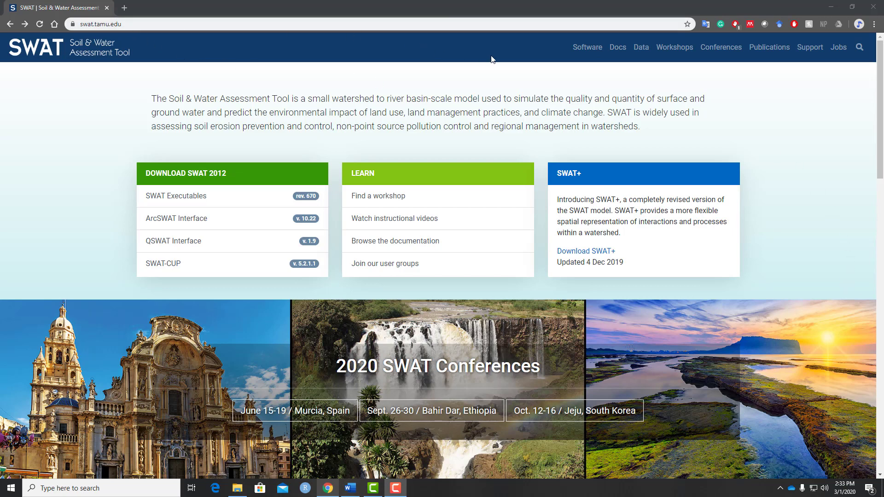
- Open the SWAT+ installation page of the documentation through the SWAT site's software section
click(593, 47)
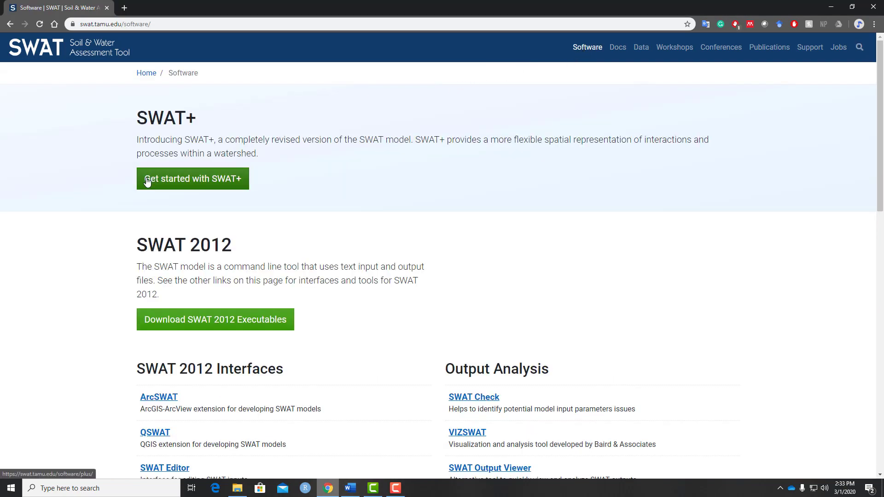
click(179, 181)
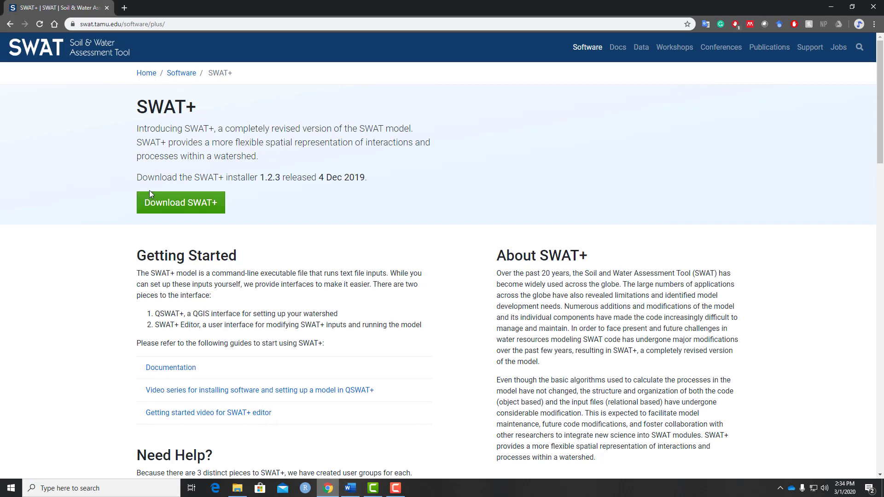
click(182, 208)
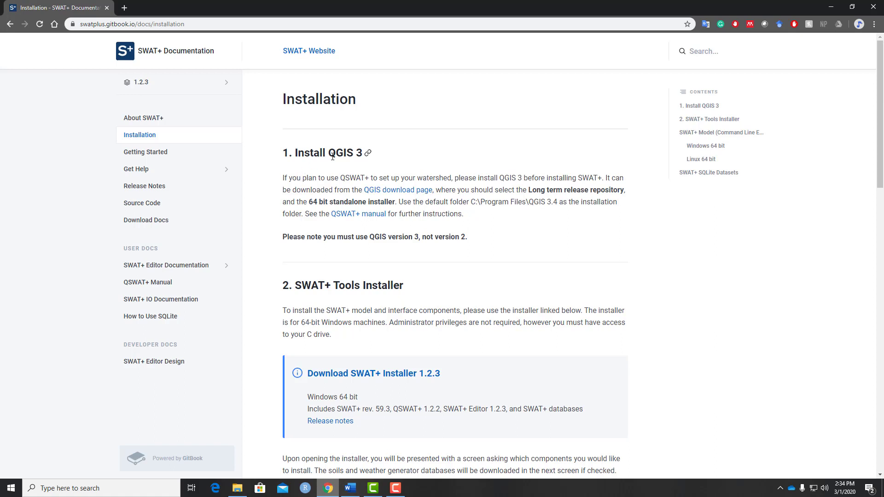
- Open the QGIS download page in a new browser tab and bring it to the front
right_click(386, 193)
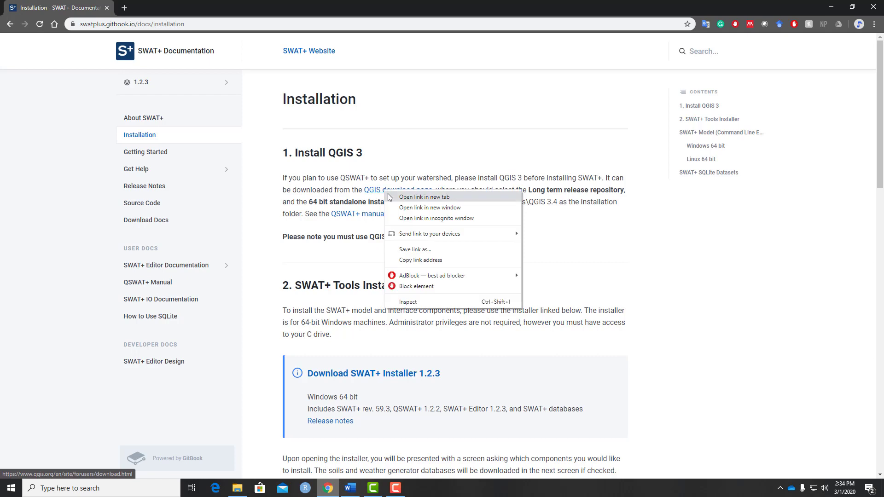
click(389, 197)
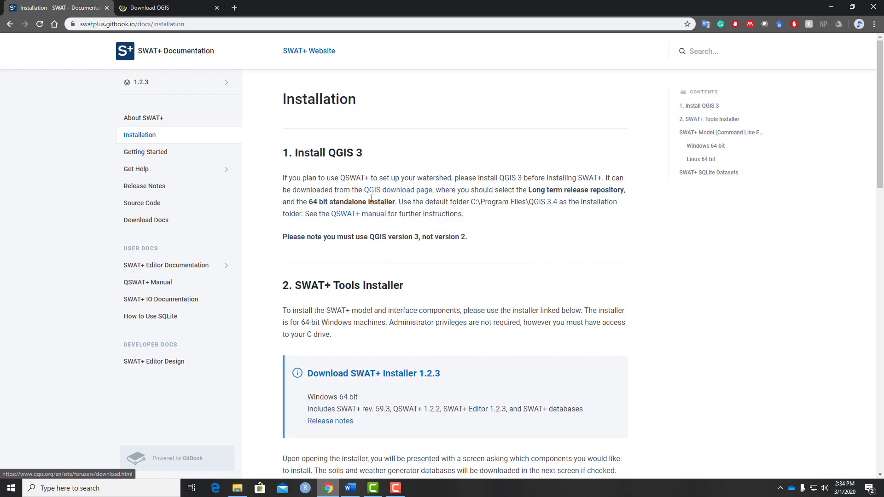
click(147, 4)
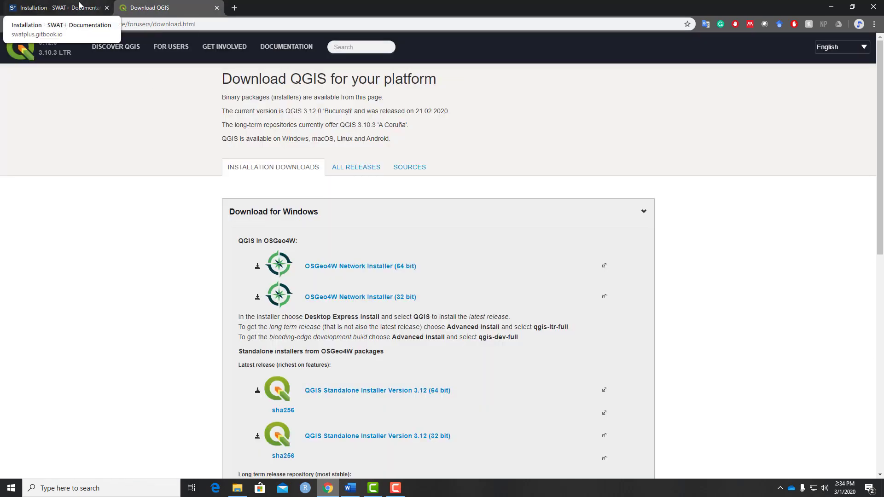
- Check the installation instructions for the QGIS release recommended for use with QSWAT+
click(44, 5)
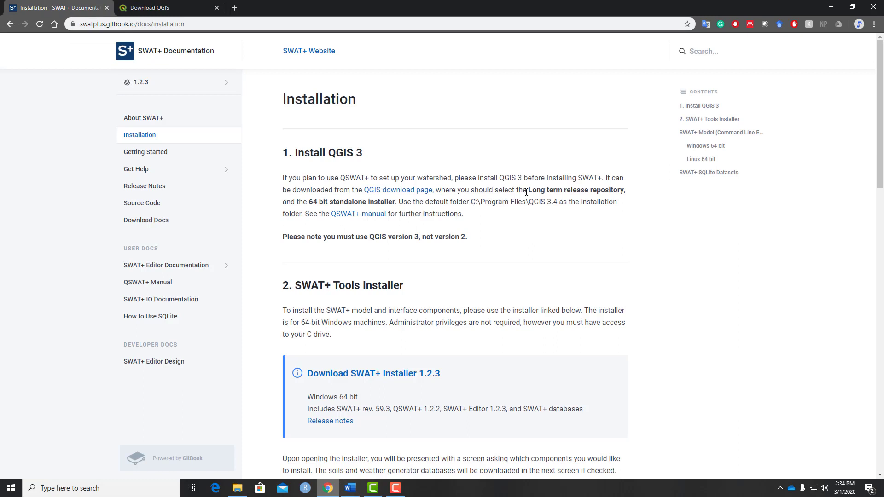
drag(528, 192, 625, 188)
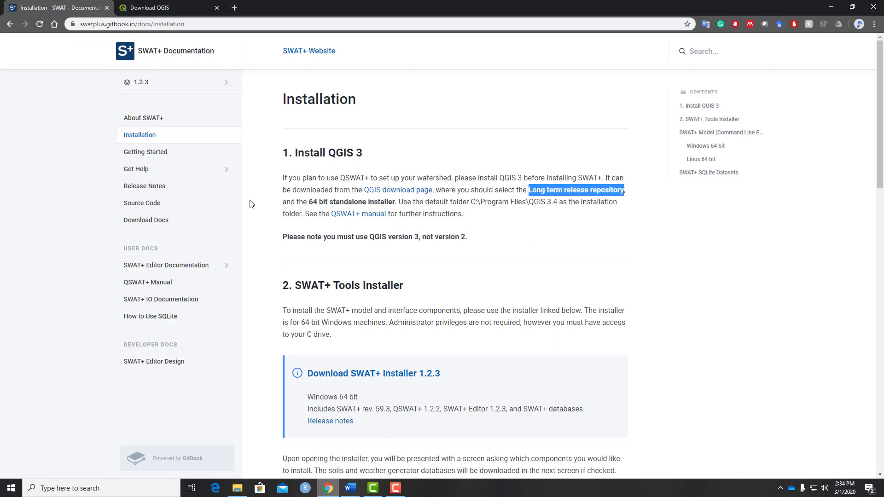
click(277, 201)
- Download the QGIS Standalone Installer Version 3.10 (64 bit) from the long term release repository
click(168, 8)
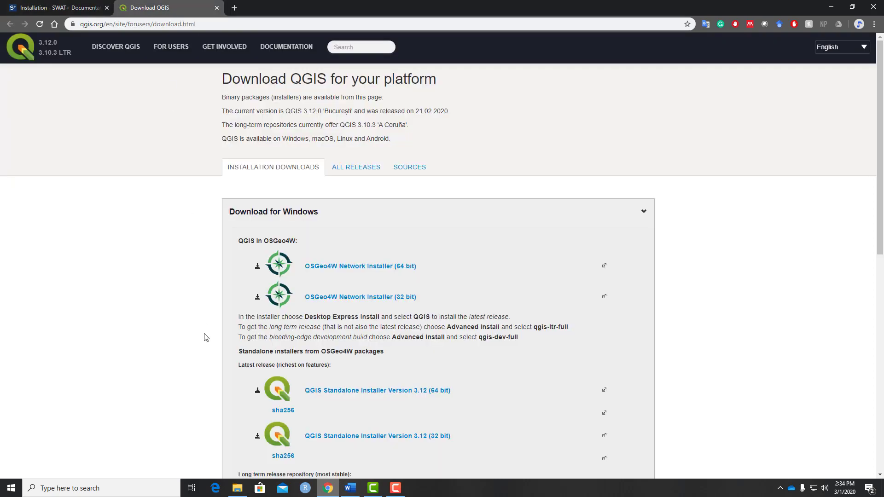
scroll(206, 339, down, 2)
scroll(205, 340, down, 3)
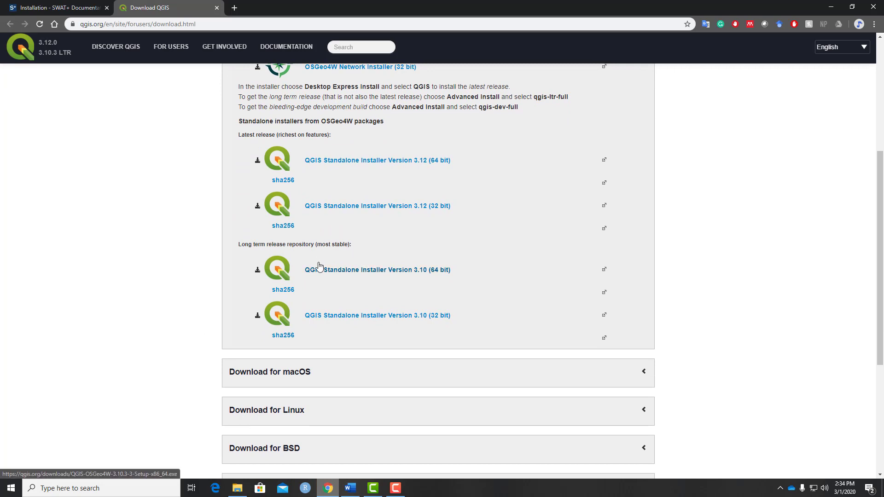
click(351, 272)
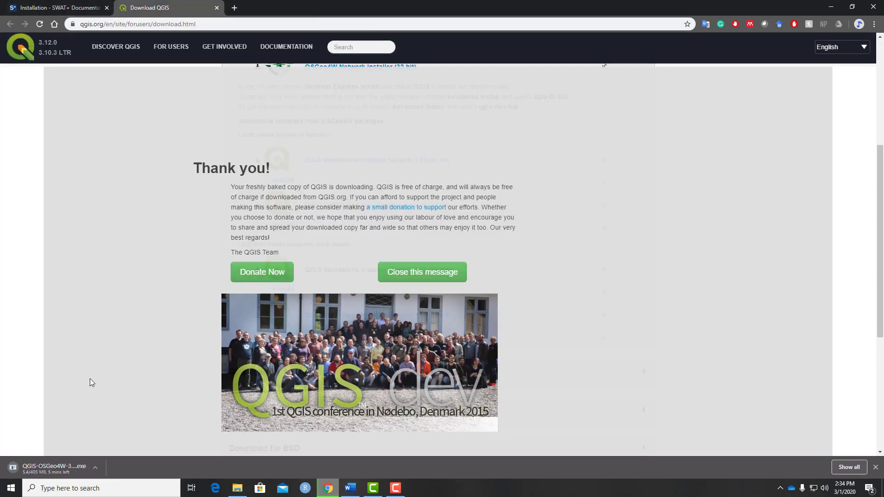
- Download the SWAT+ Installer 1.2.3 from the SWAT+ documentation's installation page
click(70, 4)
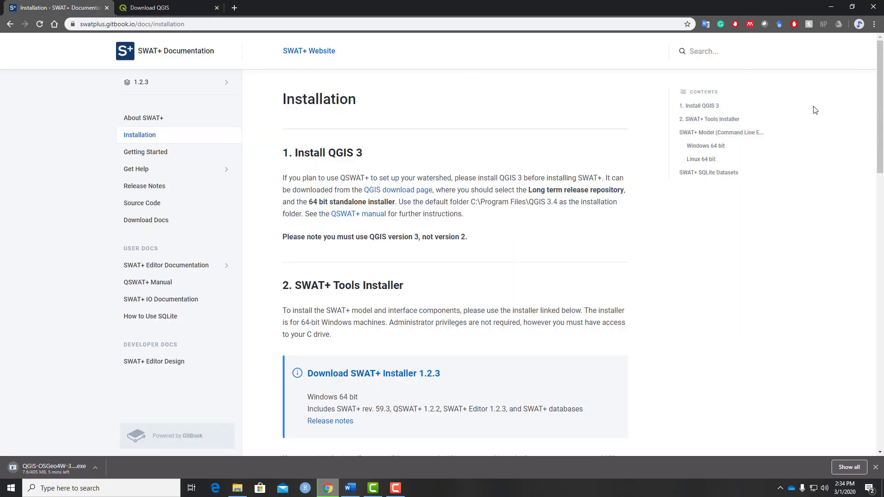
scroll(337, 248, down, 2)
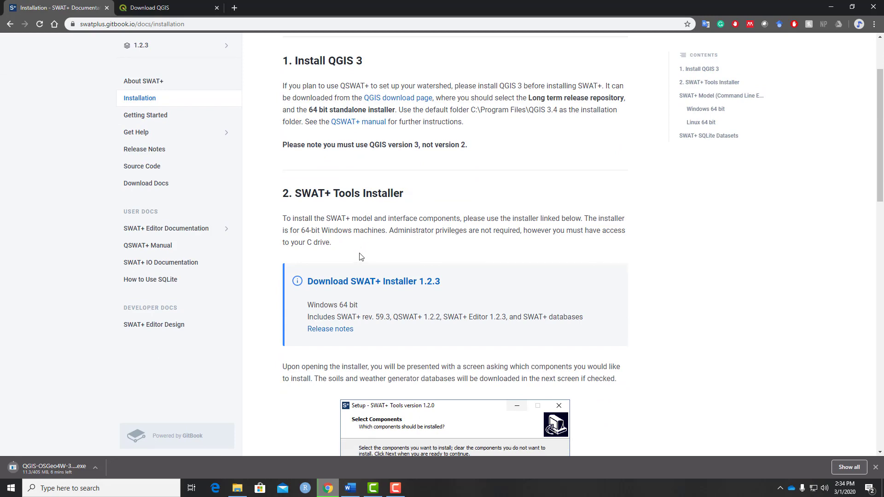
scroll(362, 258, down, 1)
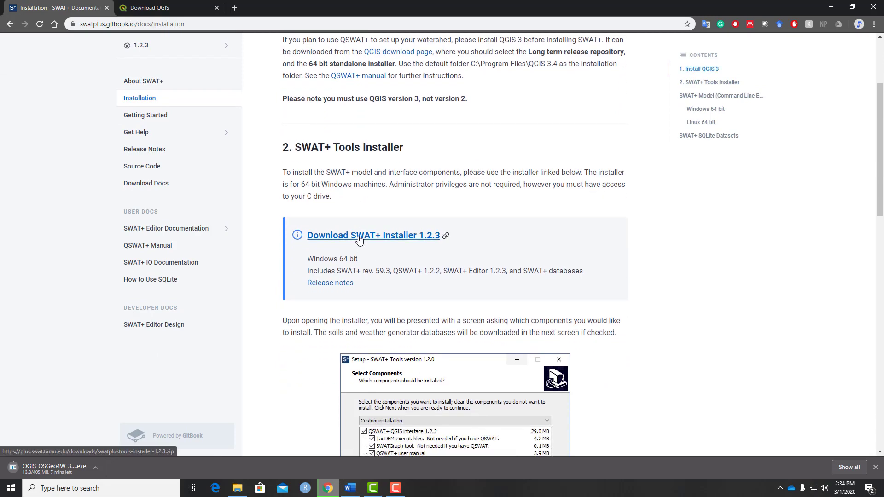
right_click(360, 240)
click(377, 246)
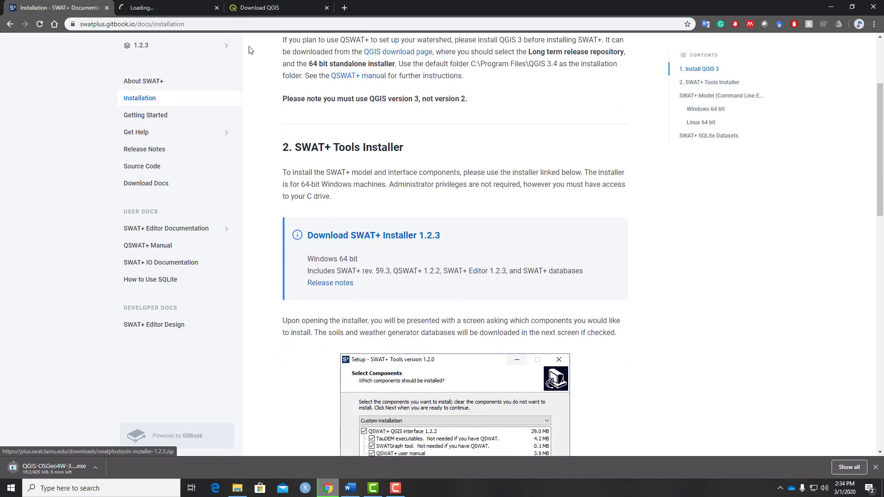
click(180, 13)
click(42, 10)
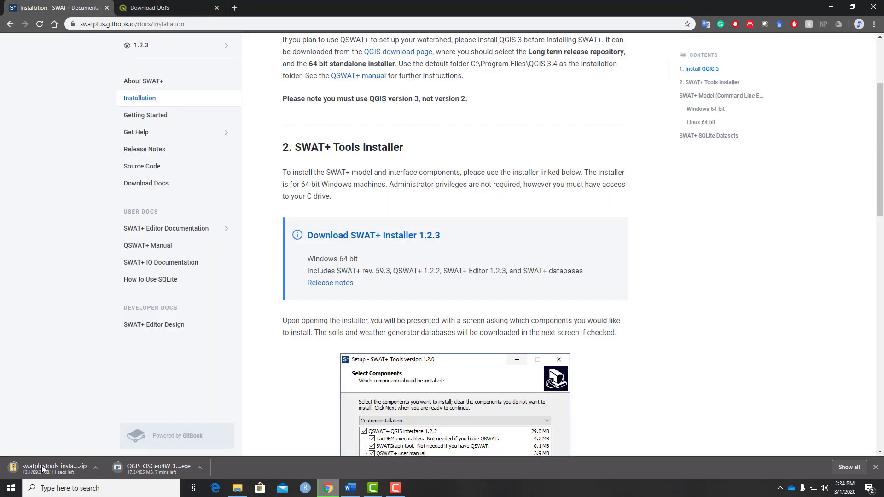
- Download the Windows SWAT+ rev. 59.3 command line executable from the same installation page
scroll(471, 388, down, 6)
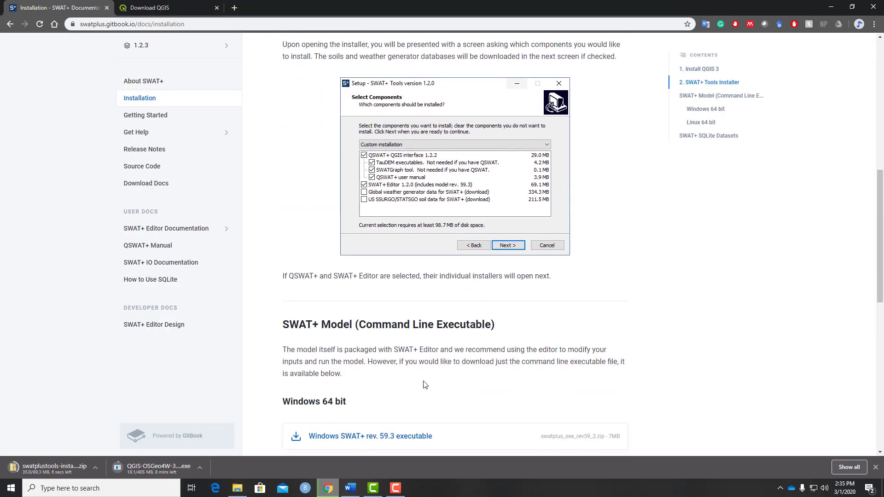
scroll(310, 330, down, 3)
scroll(305, 279, down, 1)
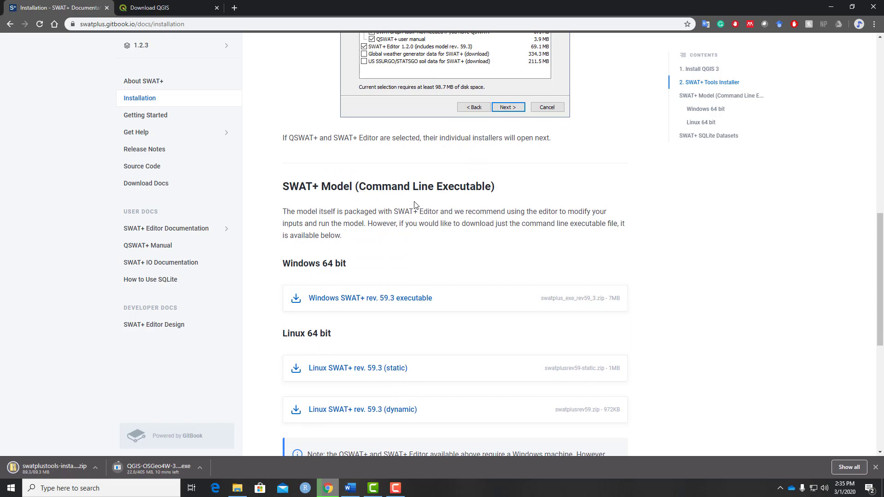
scroll(435, 234, down, 1)
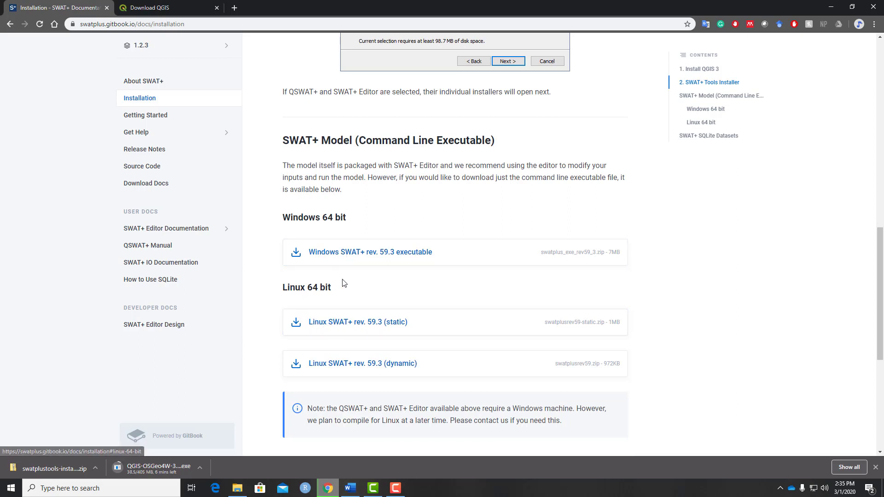
- Review the SWAT+ Model section and the component selection example for the SWAT+ Tools Installer
scroll(341, 282, up, 2)
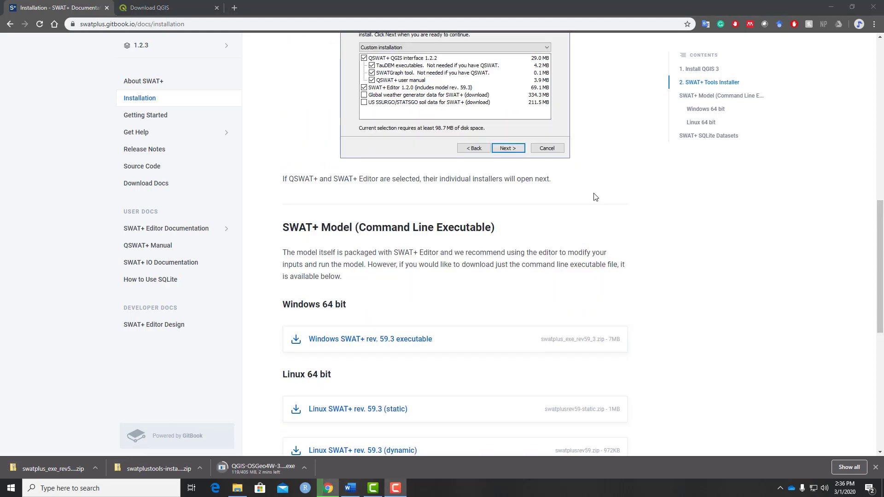
scroll(564, 217, up, 1)
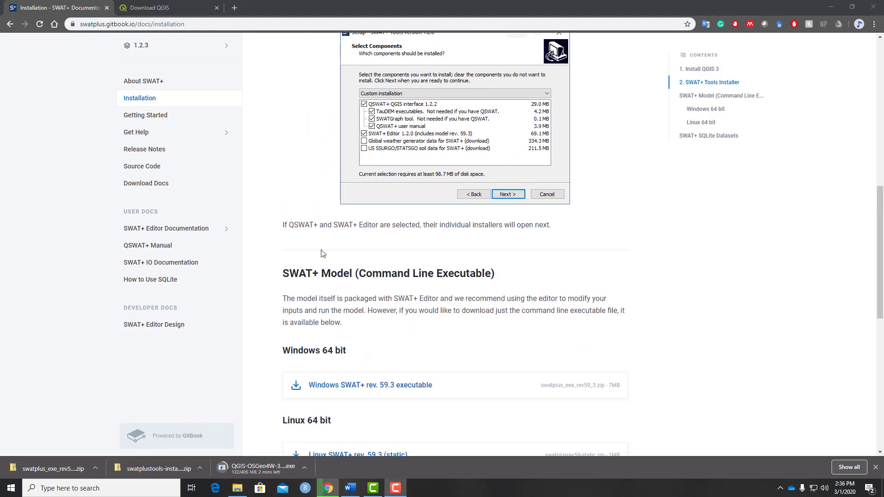
drag(280, 273, 537, 264)
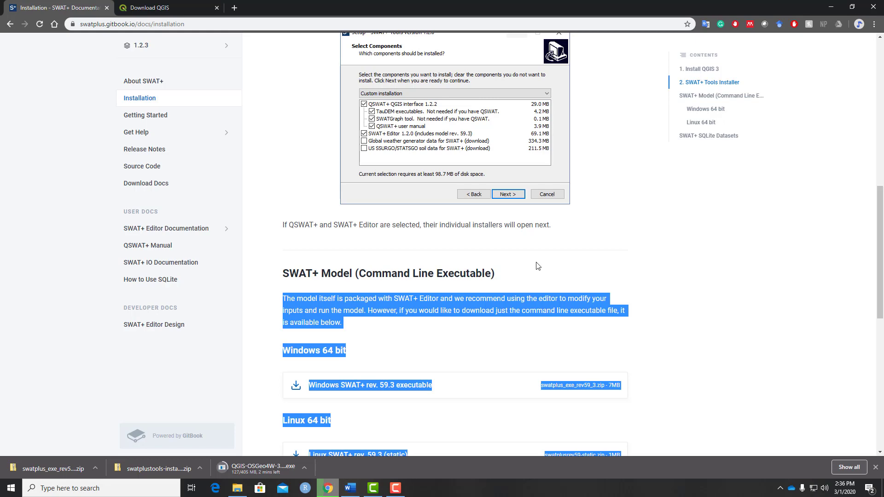
click(537, 264)
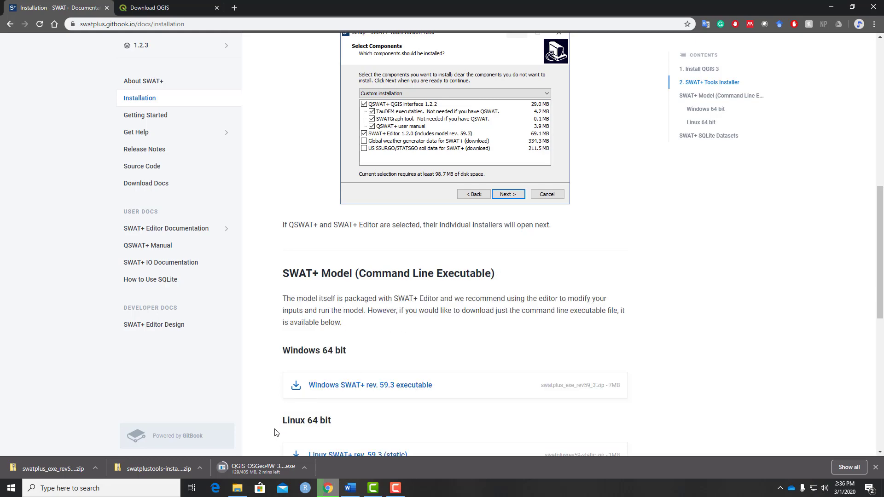
scroll(386, 230, up, 4)
scroll(386, 229, up, 2)
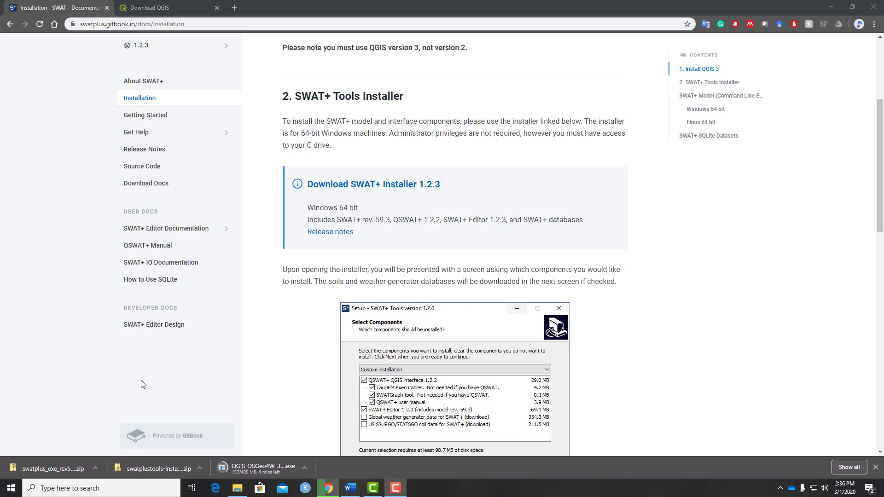
- Extract the downloaded swatplustools-installer-1.2.3 archive into its default folder in Downloads
click(145, 468)
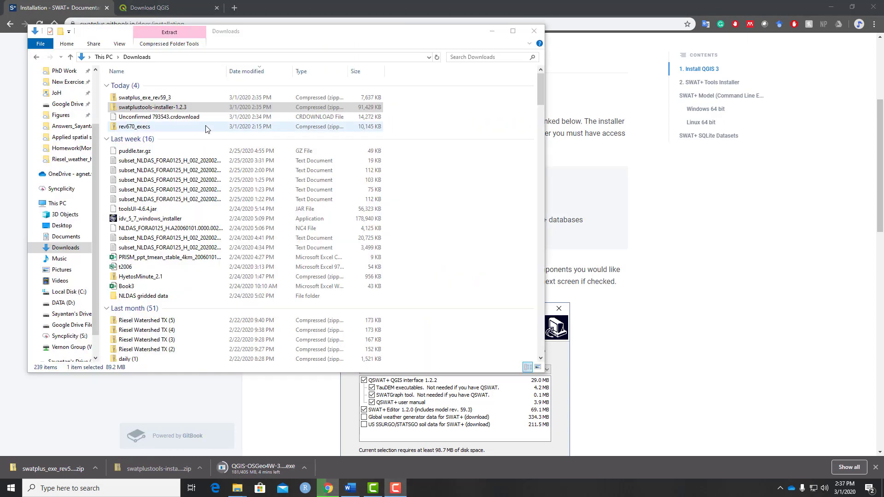
right_click(157, 109)
click(147, 139)
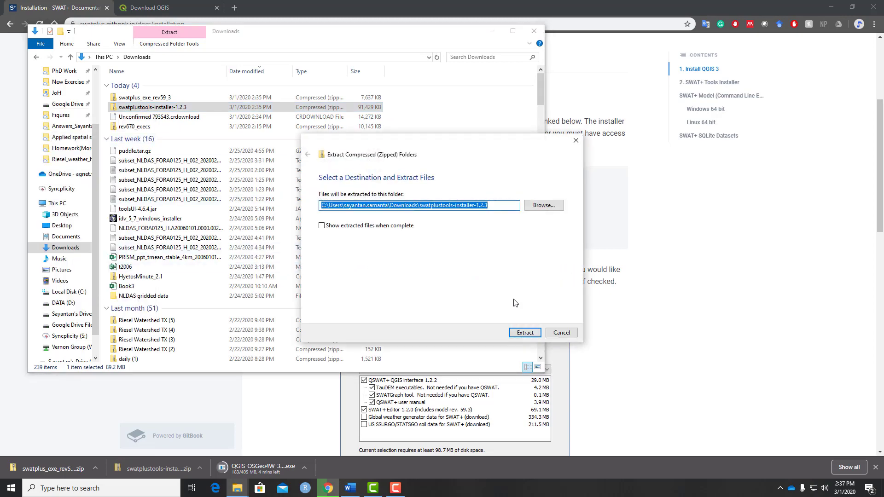
click(518, 331)
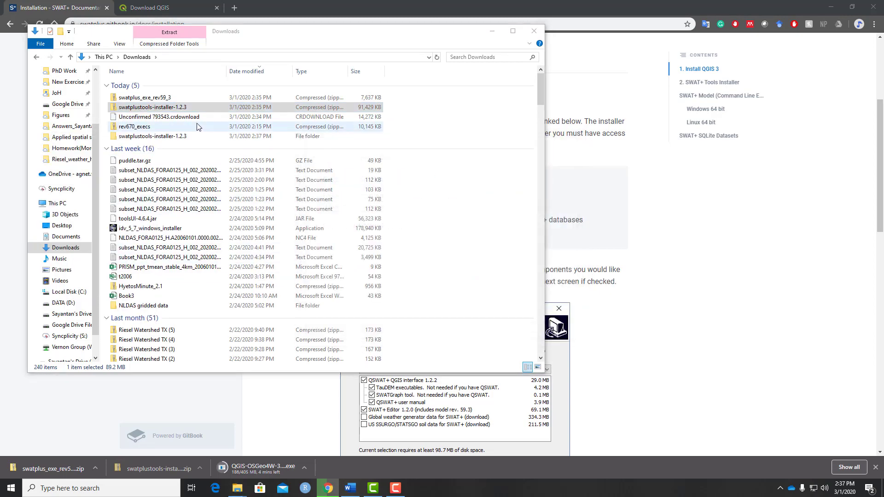
- Inspect the installer application inside the extracted swatplustools-installer-1.2.3 folder, and return to the installation page
double_click(138, 137)
click(139, 87)
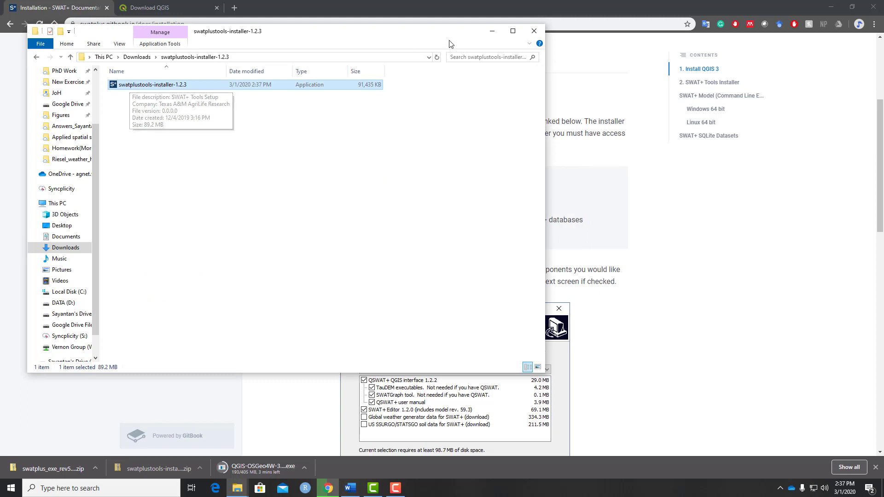
click(492, 31)
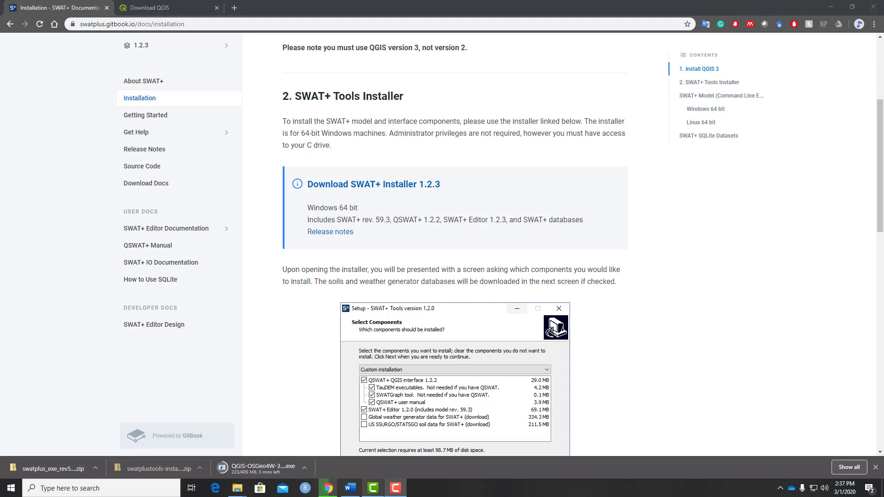
scroll(552, 367, up, 1)
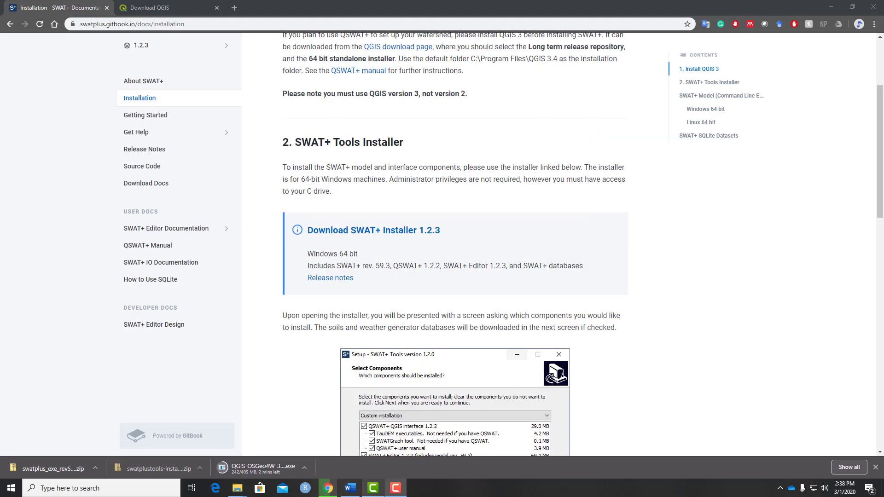
- Find QGIS3 with the Windows search and launch it
key(super)
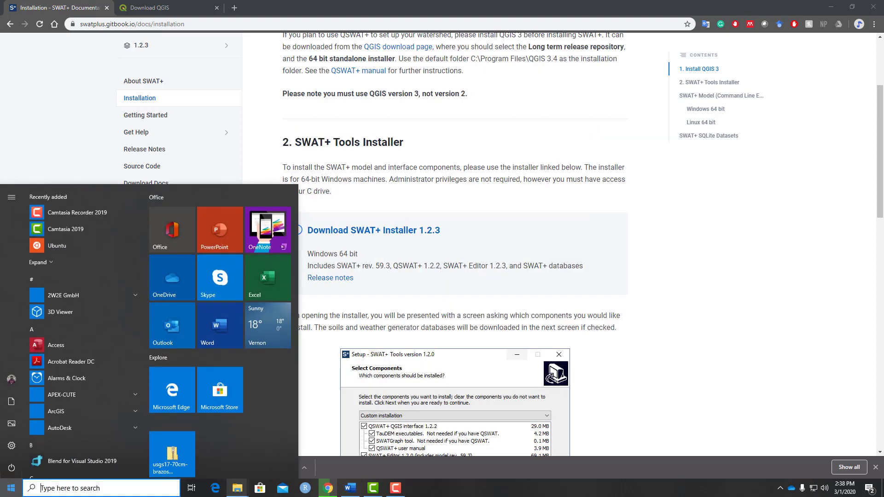
text(qgis)
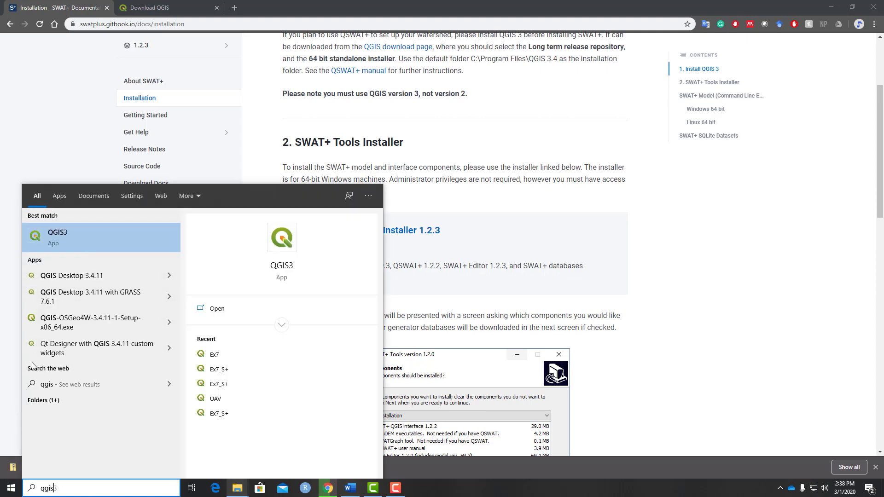
click(117, 232)
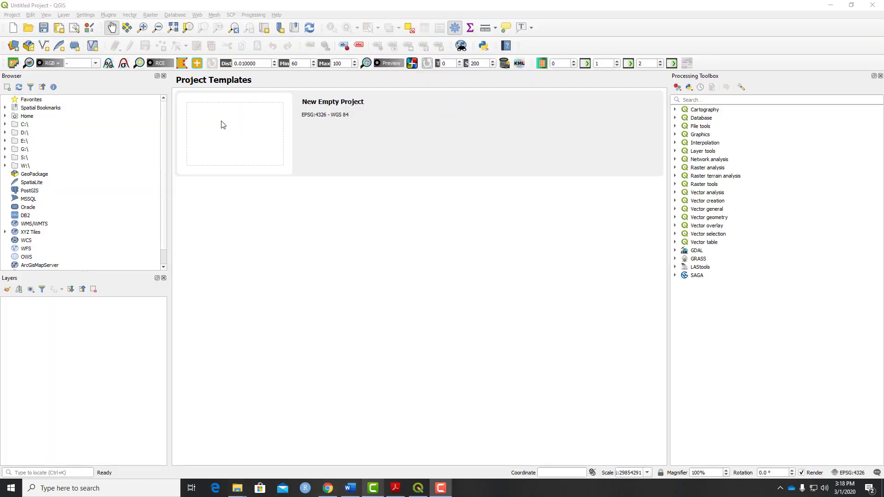
- Open the QGIS plugin manager to check the installed QSWATPlus3_64 plugin
click(110, 15)
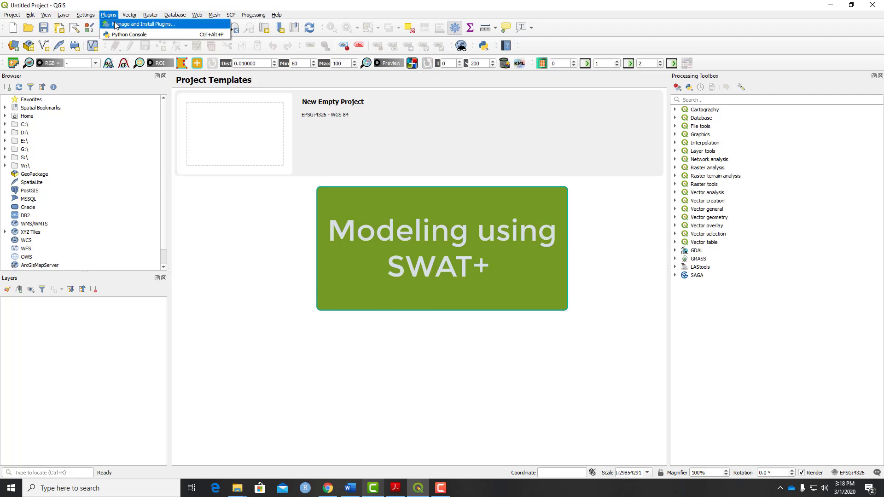
click(115, 25)
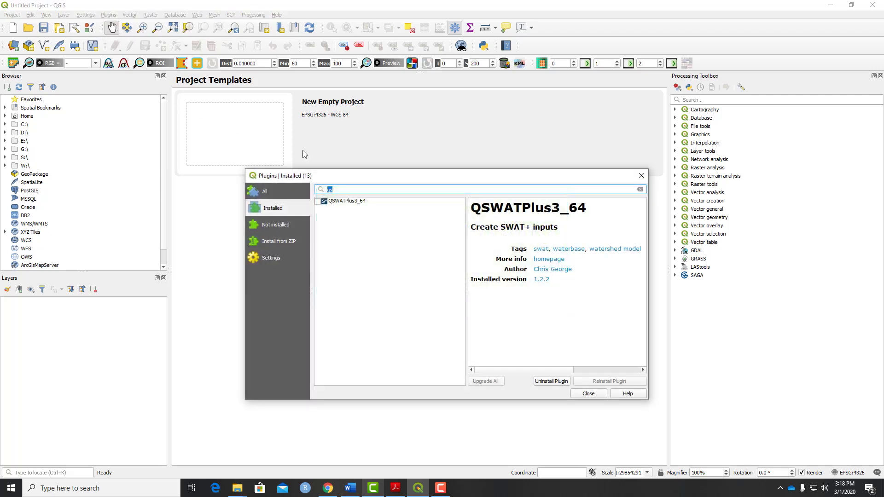
- Filter the installed plugins by "qswa" and select QSWATPlus3_64
text(qs)
click(342, 204)
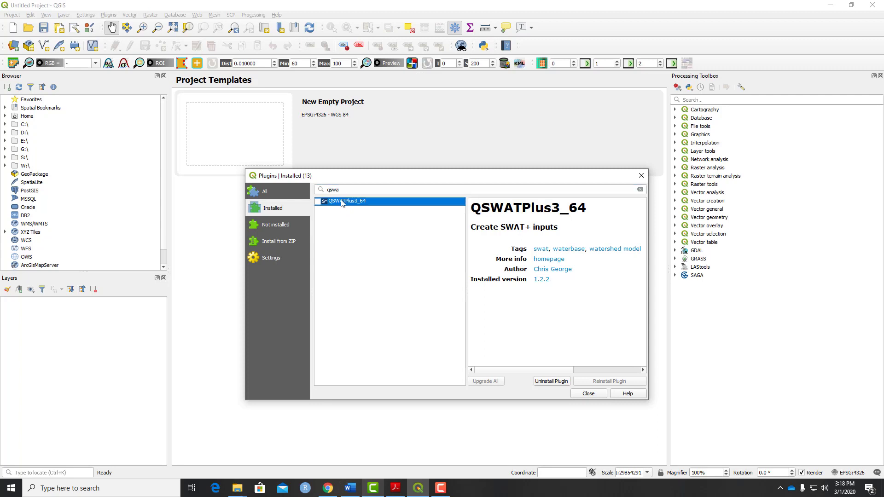
- Check the swatplustools-installer-1.2.3 application in its Downloads folder in File Explorer, and return to QGIS
click(238, 487)
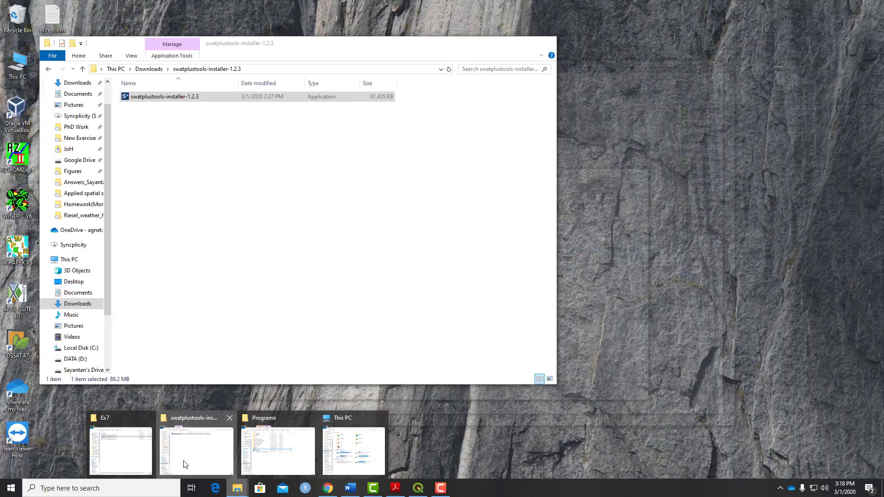
click(185, 465)
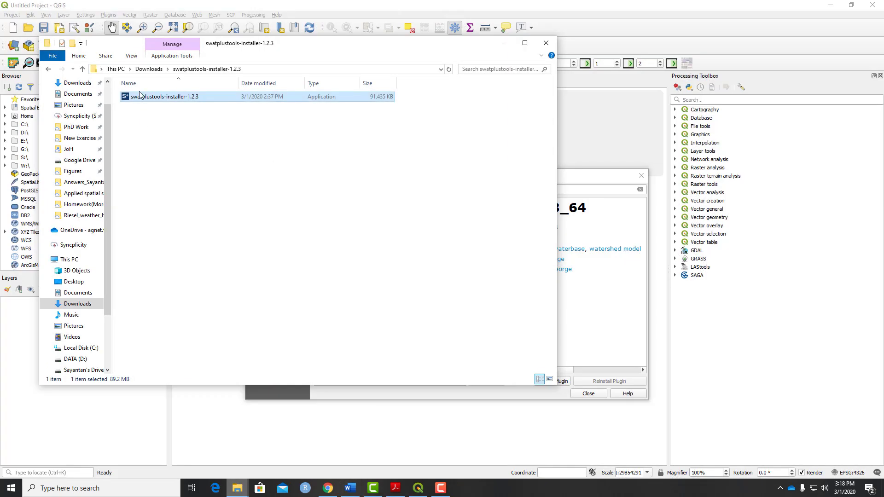
click(504, 42)
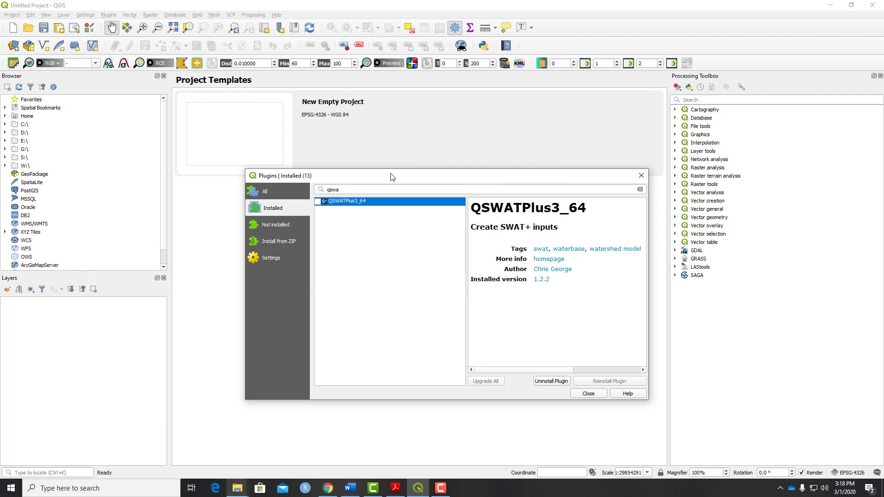
- Enable the QSWATPlus3_64 plugin, and launch QSWAT+ from QGIS
click(318, 202)
click(589, 394)
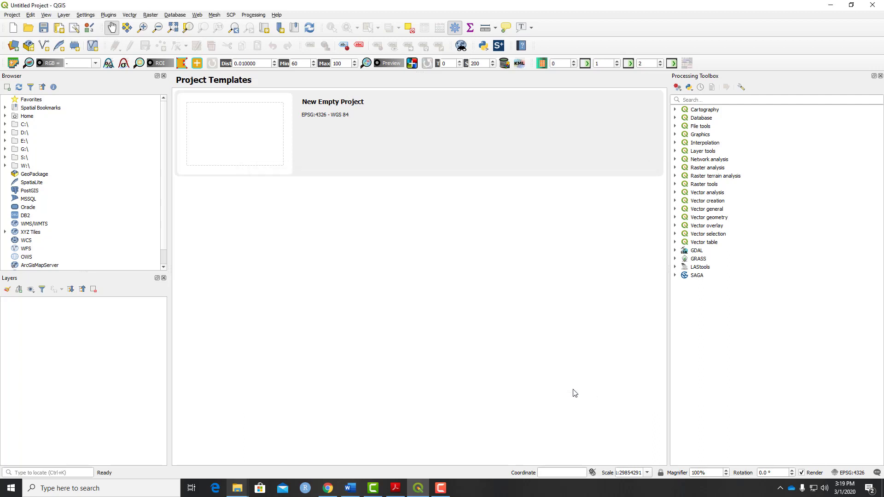
click(109, 15)
mouse_move(114, 47)
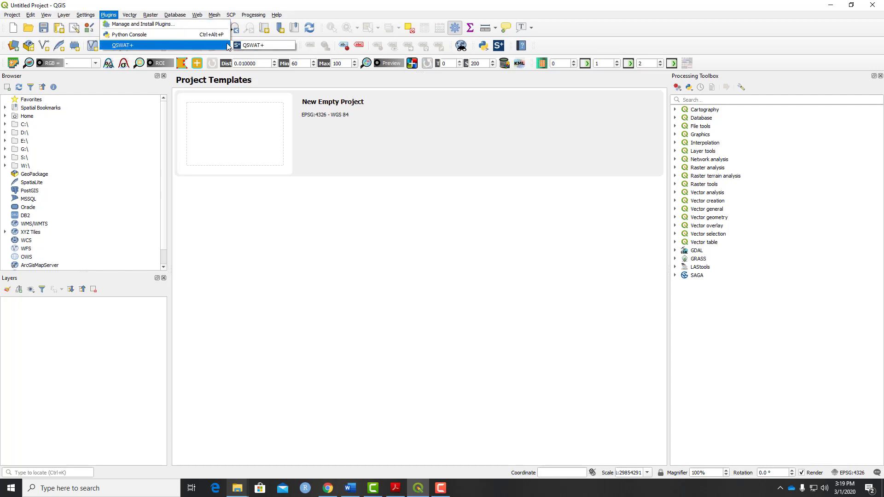
click(256, 43)
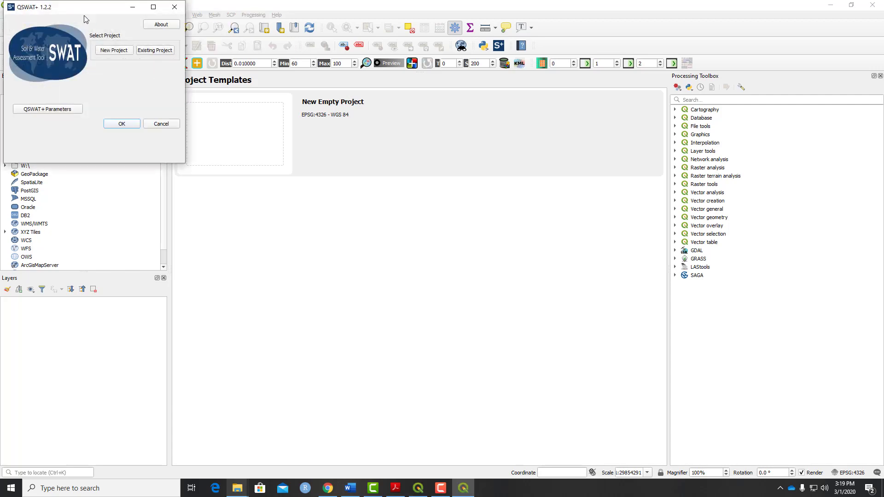
drag(84, 7, 197, 33)
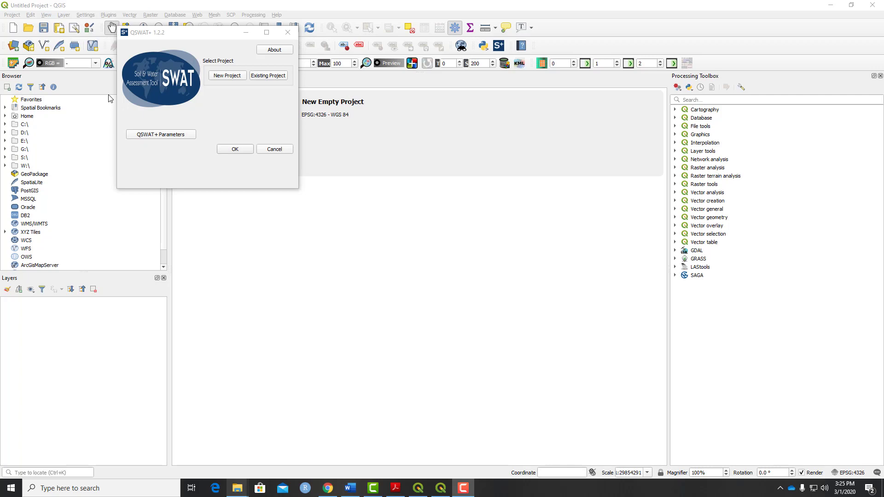
- Create a new QSWAT+ project named HW-8-2 in the BAEN673 folder on drive D
click(221, 76)
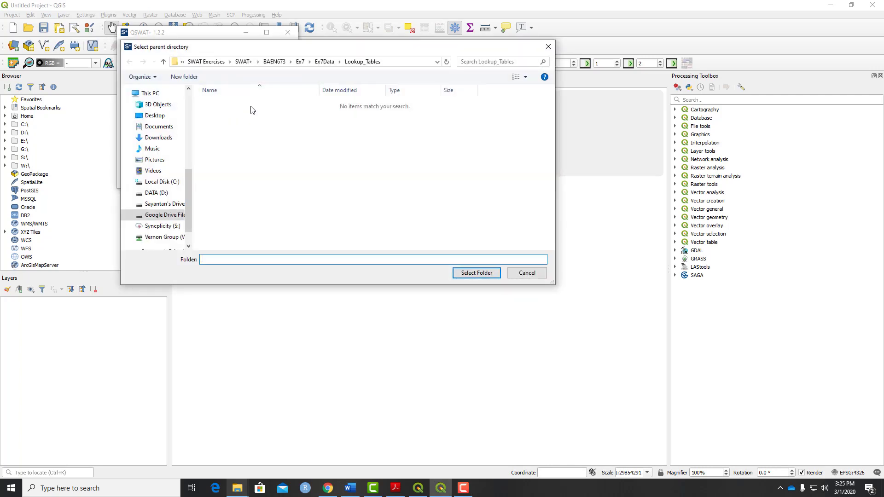
scroll(146, 229, down, 1)
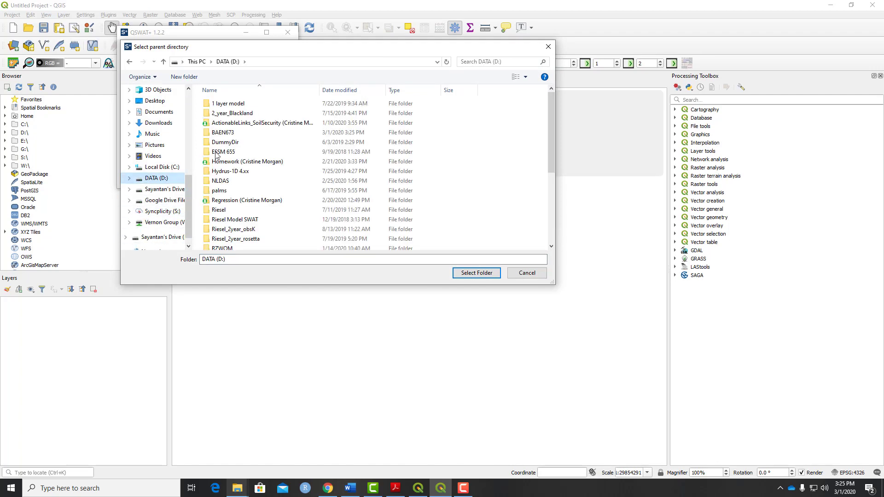
click(252, 132)
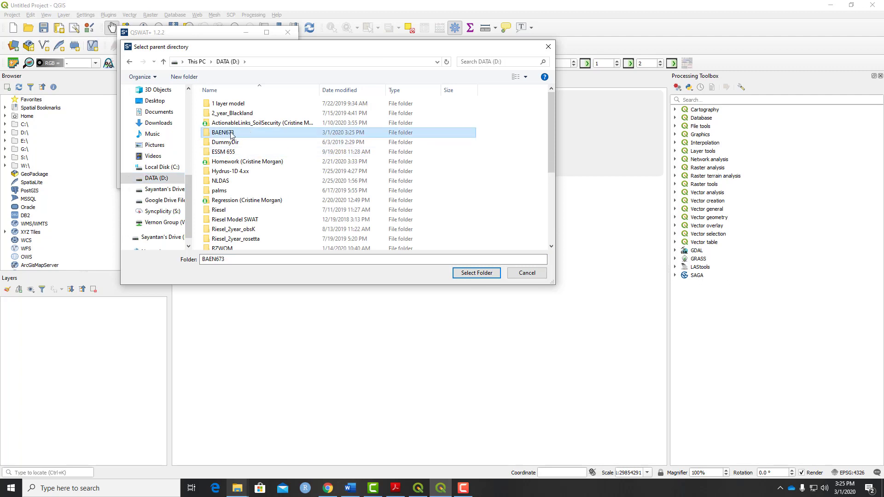
click(477, 273)
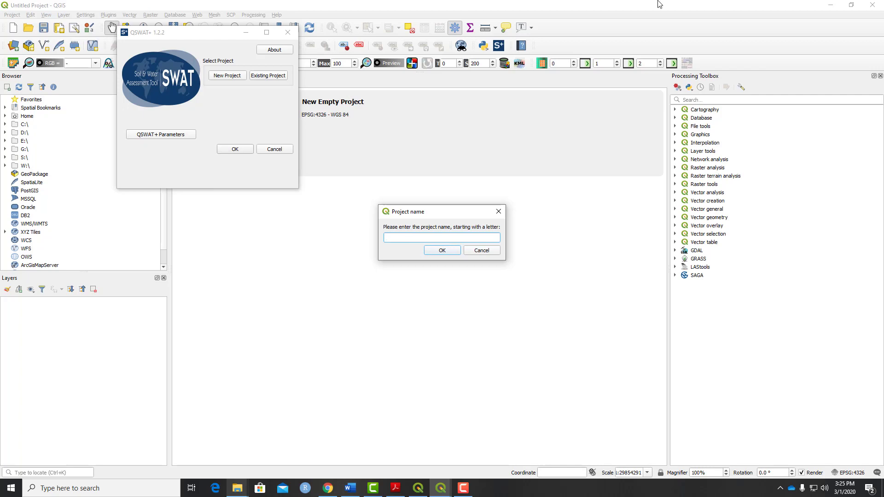
text(HW-8-2)
key(Return)
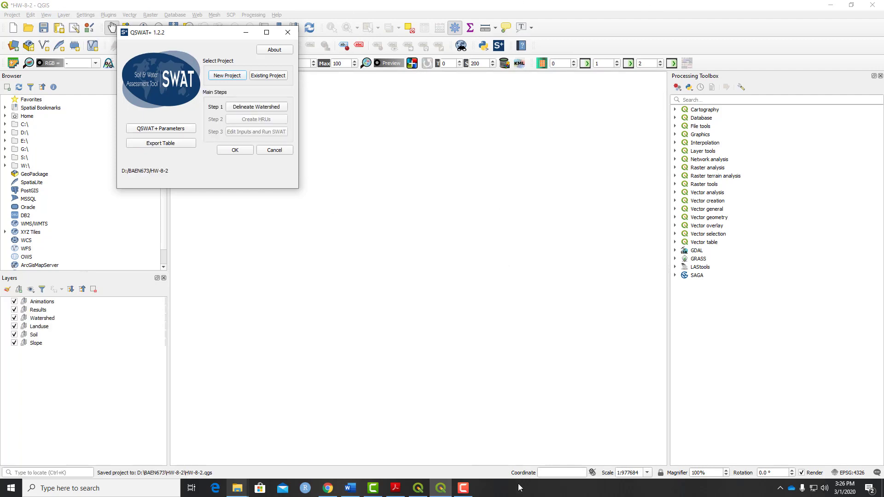
click(463, 489)
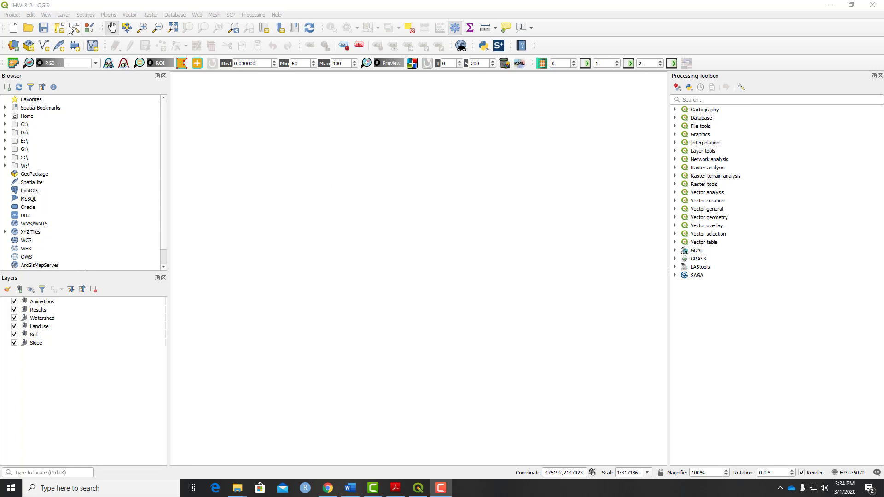
click(186, 209)
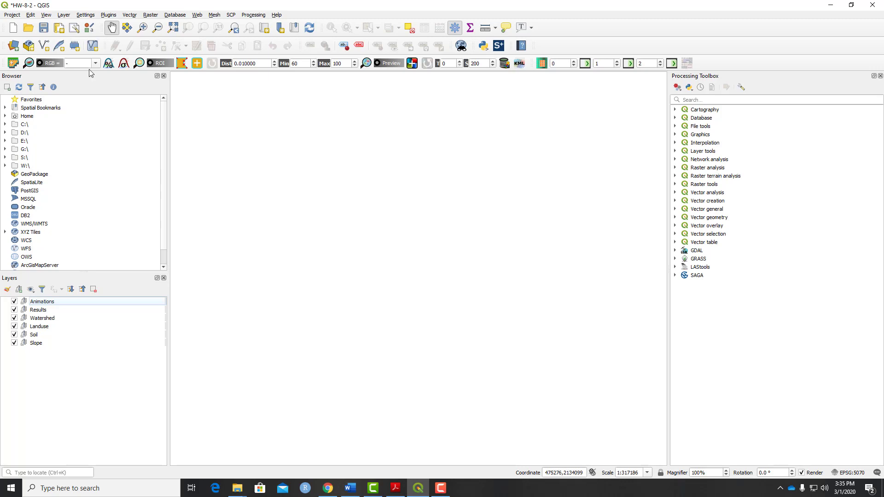
- Choose DEM.tif from D:\BAEN673\Ex7Data\DEM as the source of a new raster layer
click(63, 15)
mouse_move(72, 44)
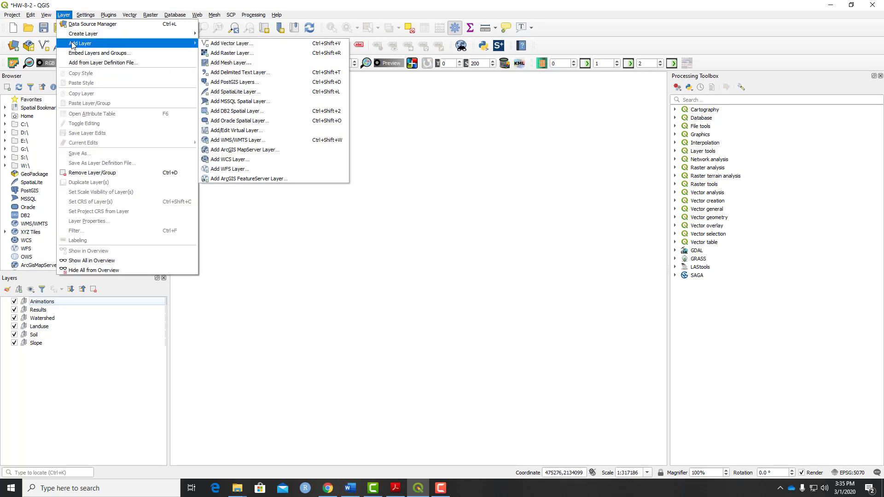
click(249, 54)
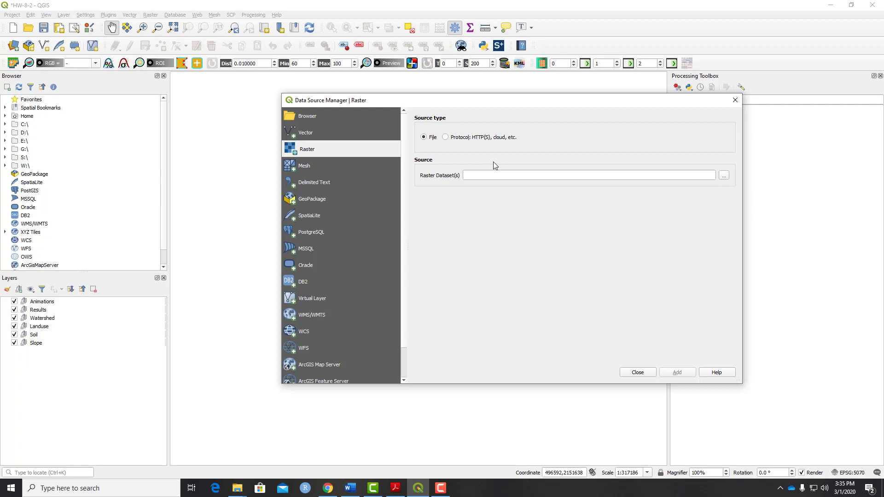
click(725, 178)
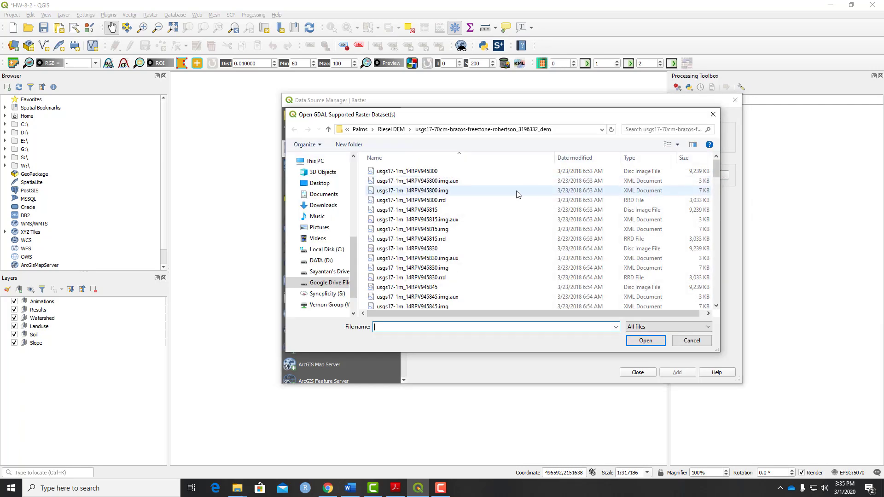
click(321, 261)
double_click(406, 200)
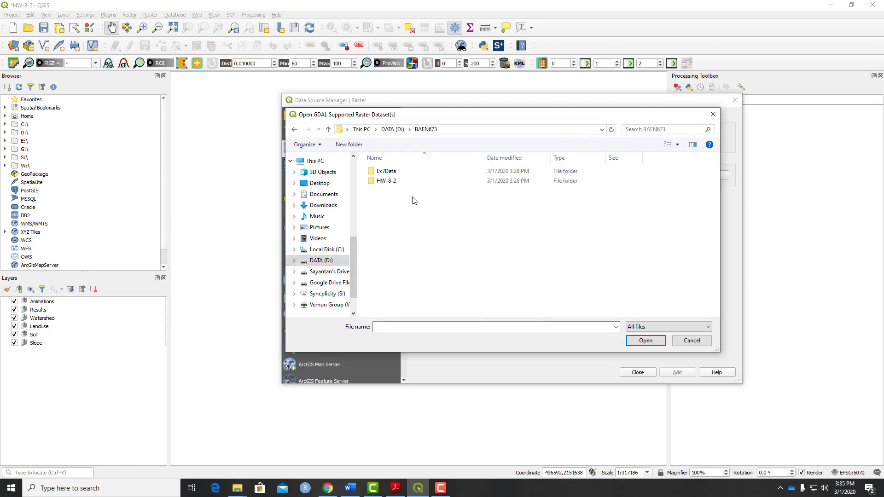
click(407, 174)
double_click(406, 173)
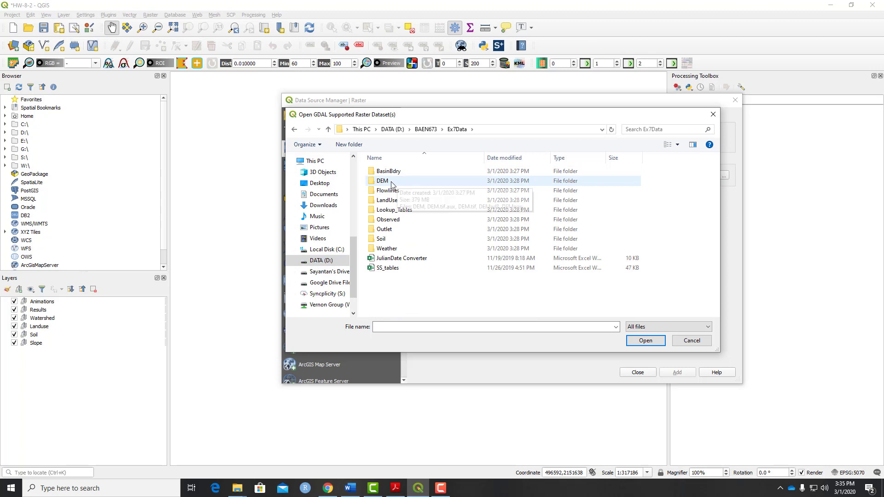
click(392, 184)
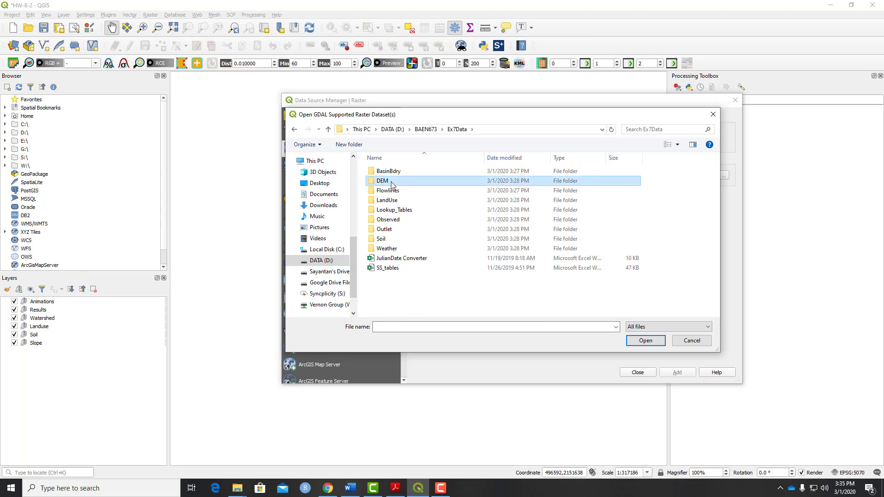
double_click(392, 184)
click(390, 177)
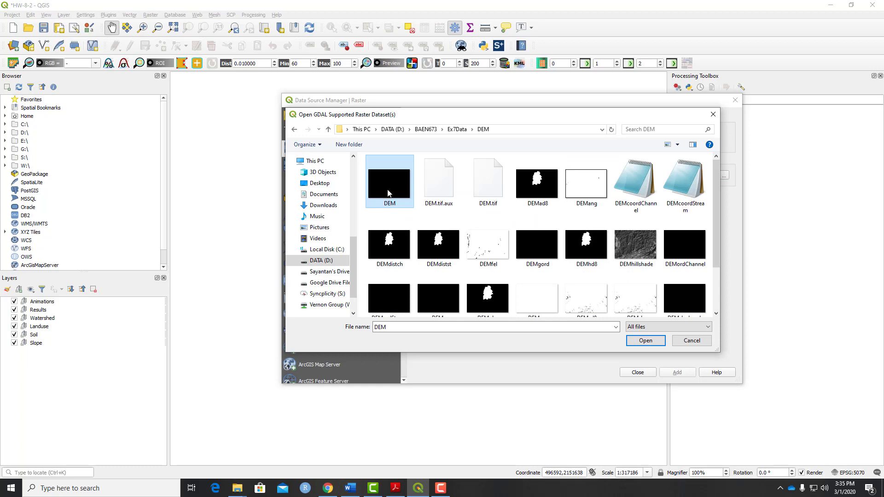
click(635, 343)
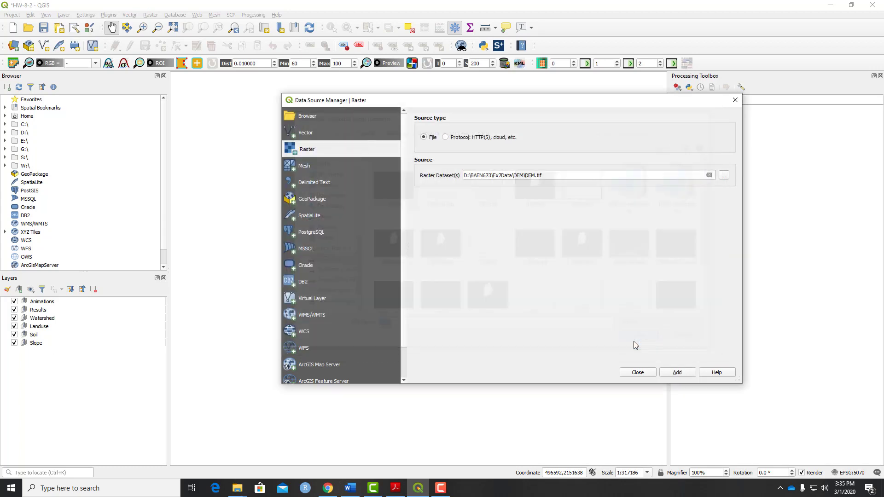
- Add the DEM raster to the project with the preselected Conus Albers coordinate transformation, and close the data source manager
click(677, 373)
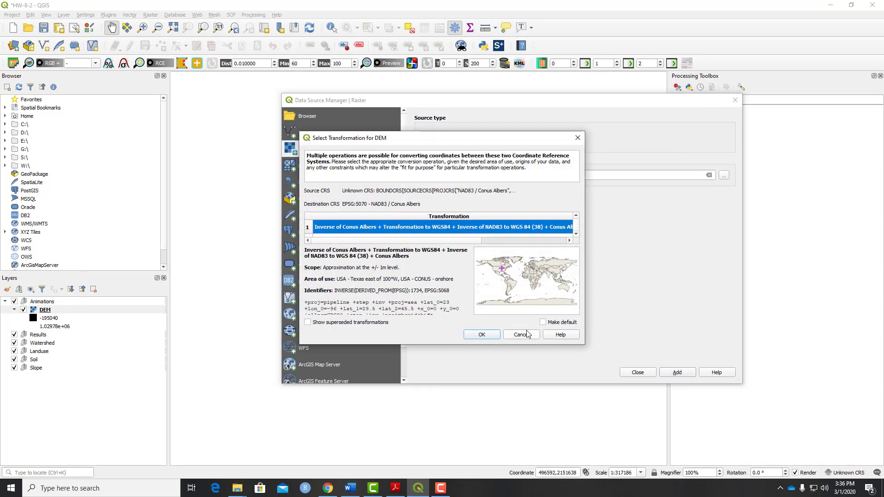
click(481, 336)
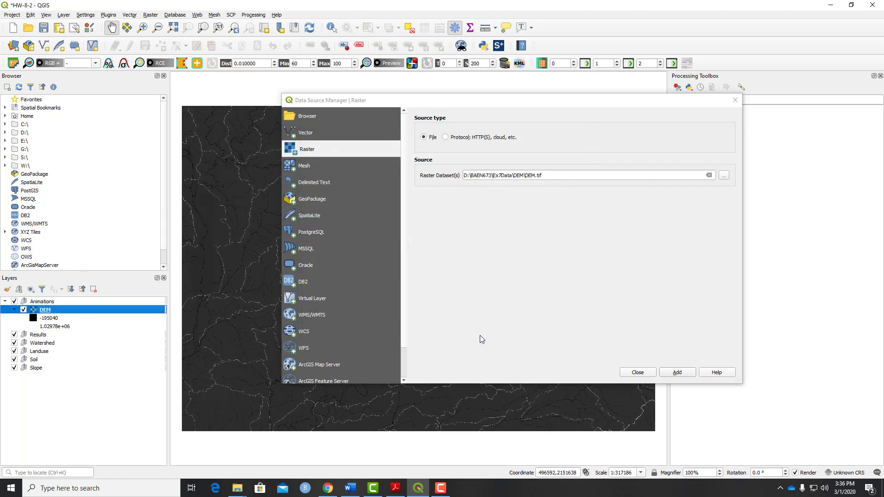
click(631, 370)
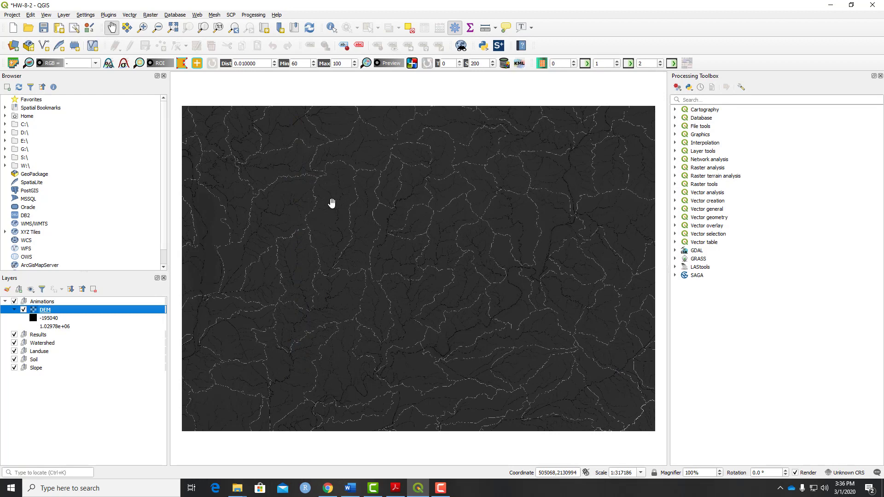
- Add BasinOutlet.shp from D:\BAEN673\Ex7Data\Outlet as a vector layer, and close the data source manager
click(63, 15)
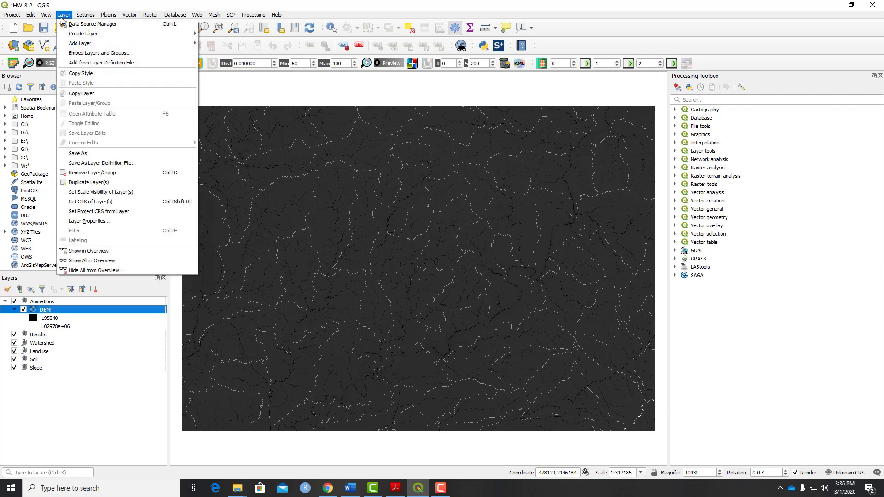
mouse_move(138, 44)
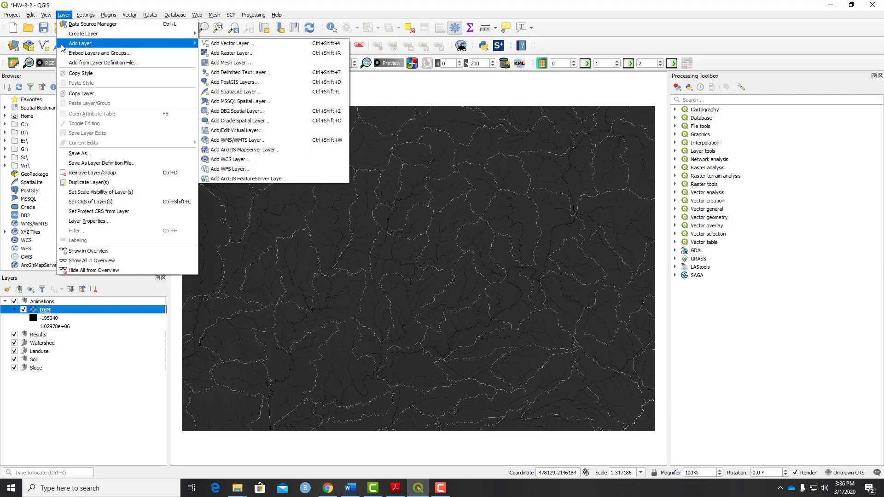
click(246, 43)
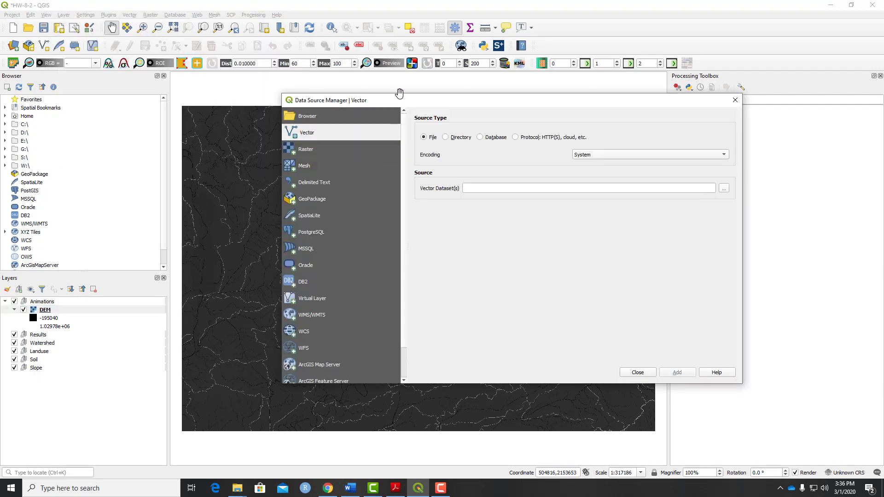
click(724, 190)
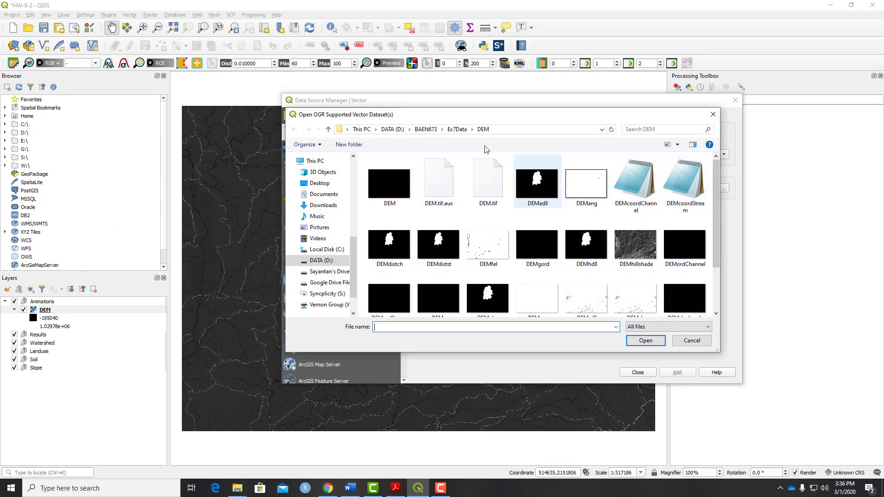
click(453, 130)
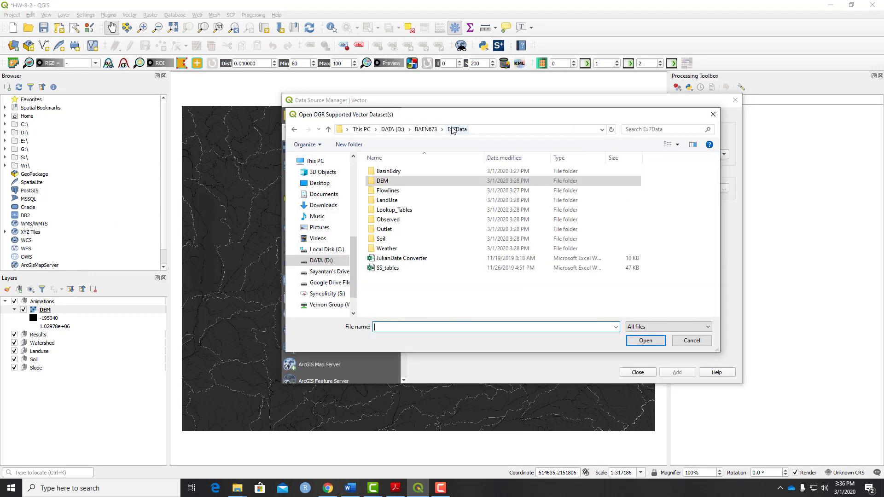
click(425, 234)
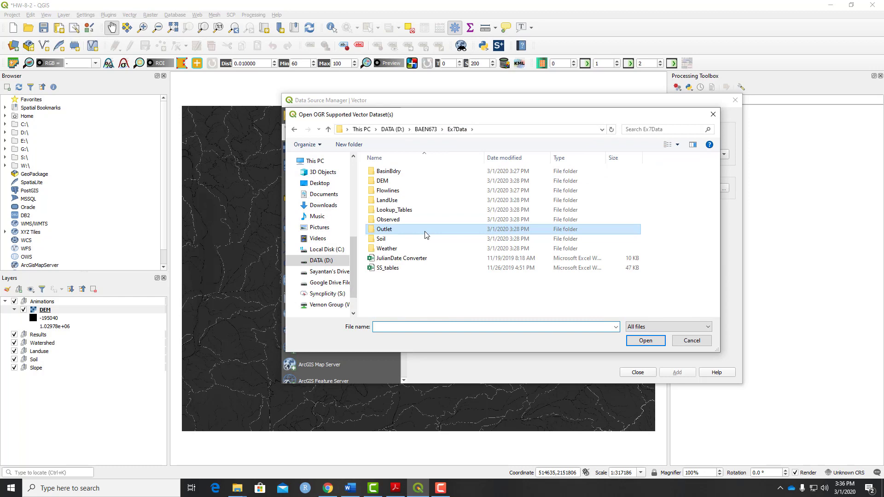
double_click(388, 233)
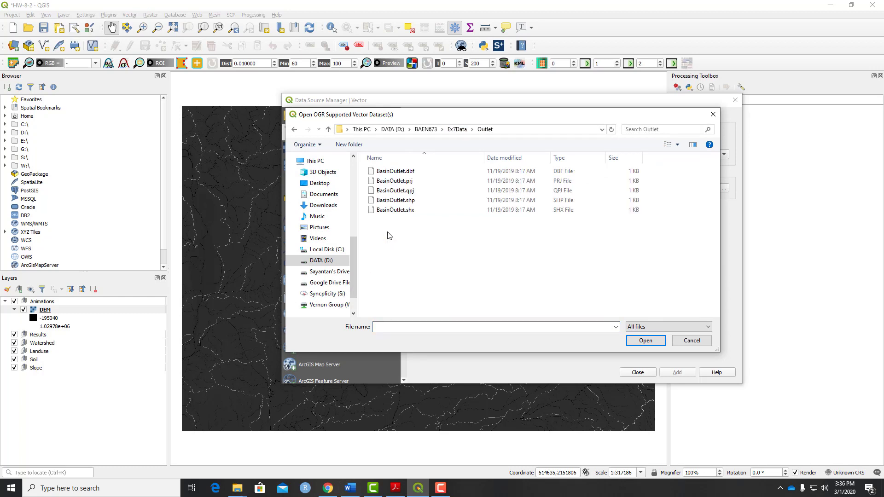
click(405, 201)
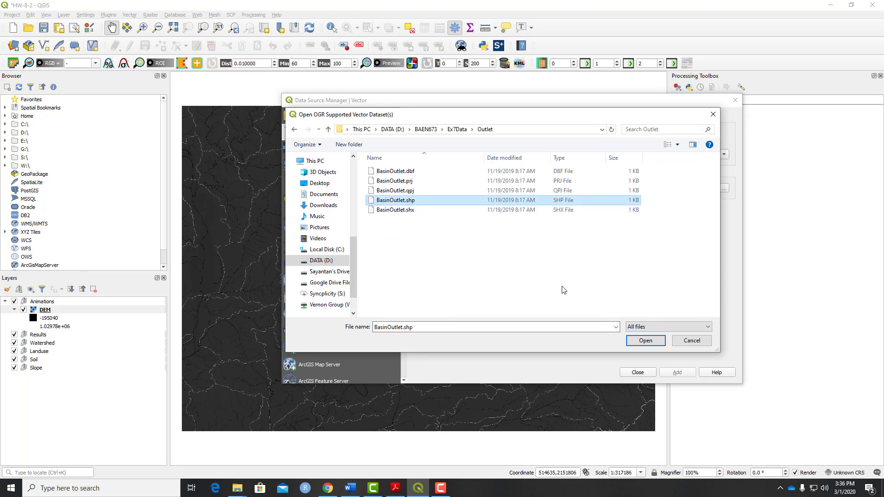
click(645, 340)
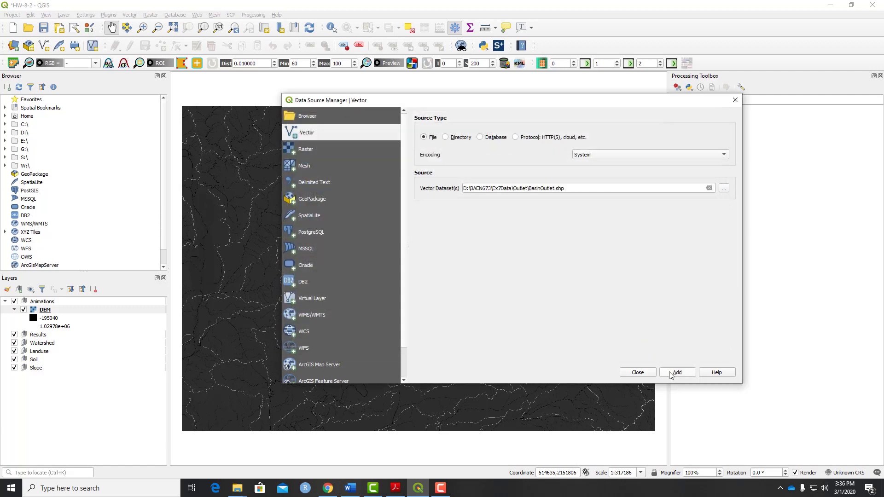
click(671, 374)
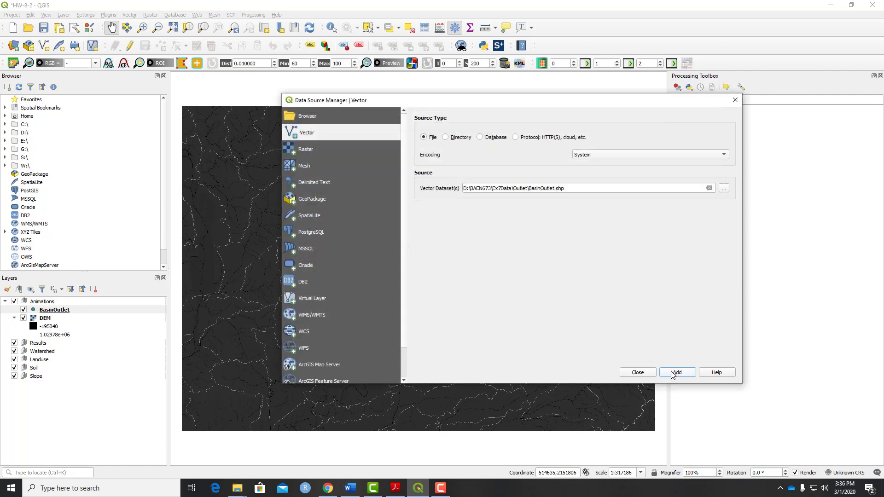
click(638, 373)
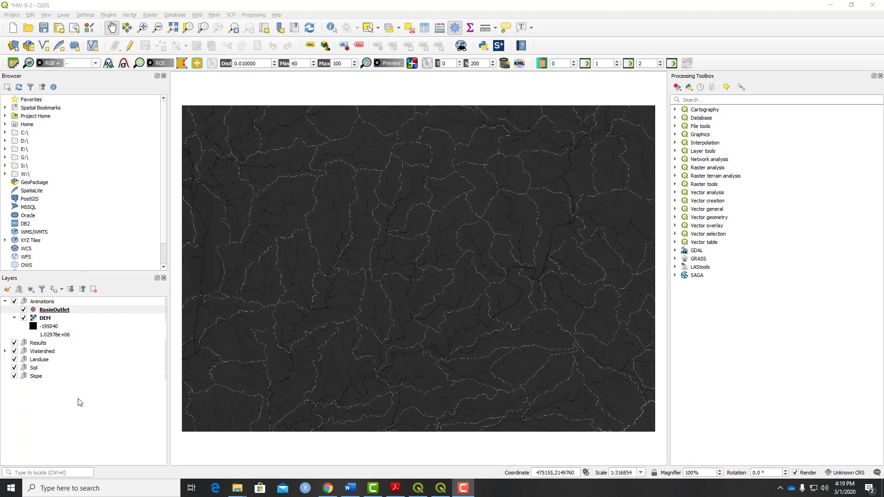
- Set the BasinOutlet layer's source coordinate reference system to the project CRS based on NAD83 / Conus Albers
right_click(48, 310)
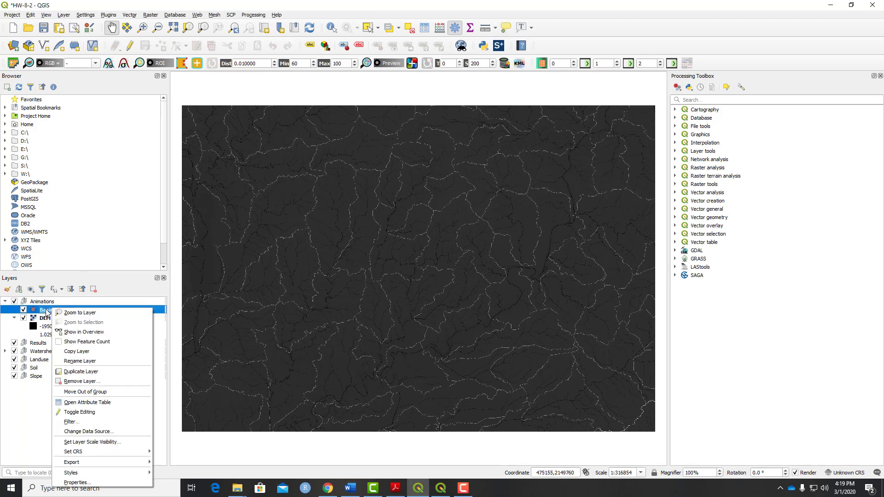
key(Escape)
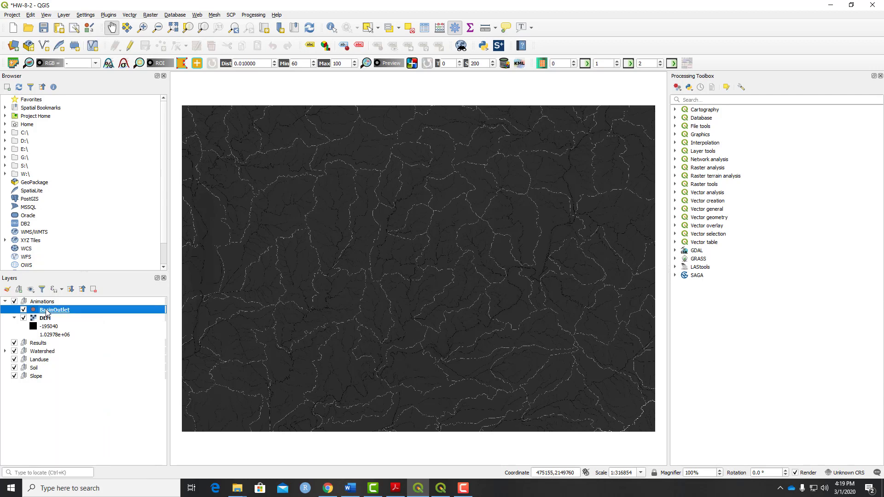
double_click(48, 311)
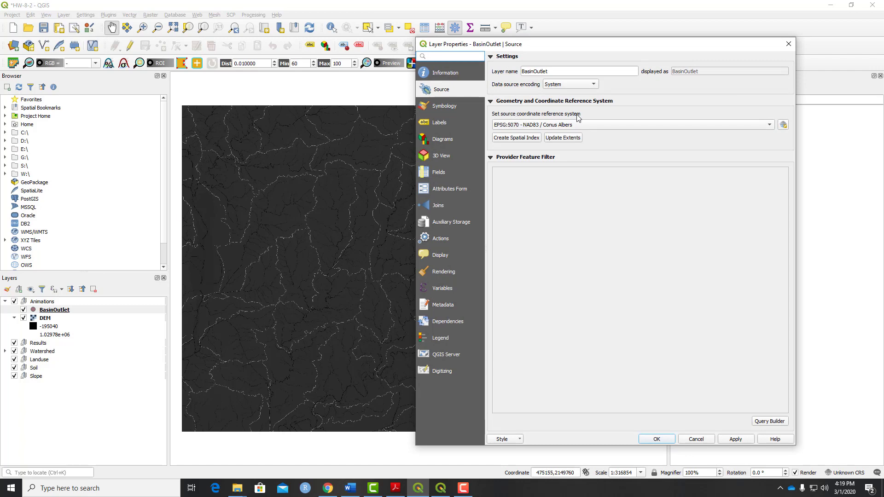
click(581, 125)
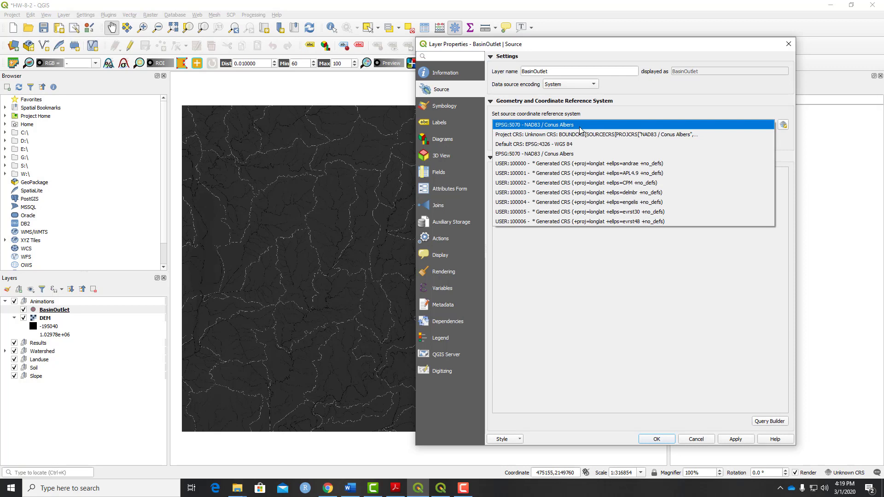
click(514, 139)
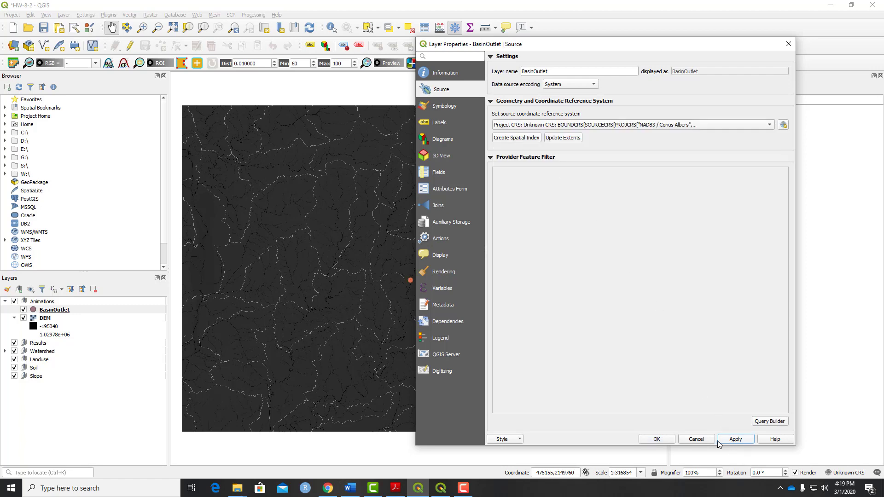
click(657, 439)
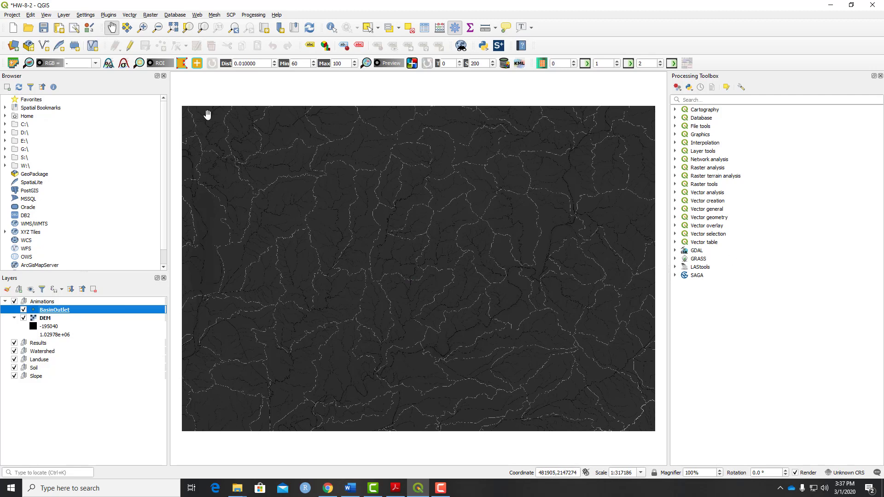
- Launch QSWAT+ and start watershed delineation, accepting D:/BAEN673/Ex7Data/DEM/DEM.tif as the DEM file
click(114, 17)
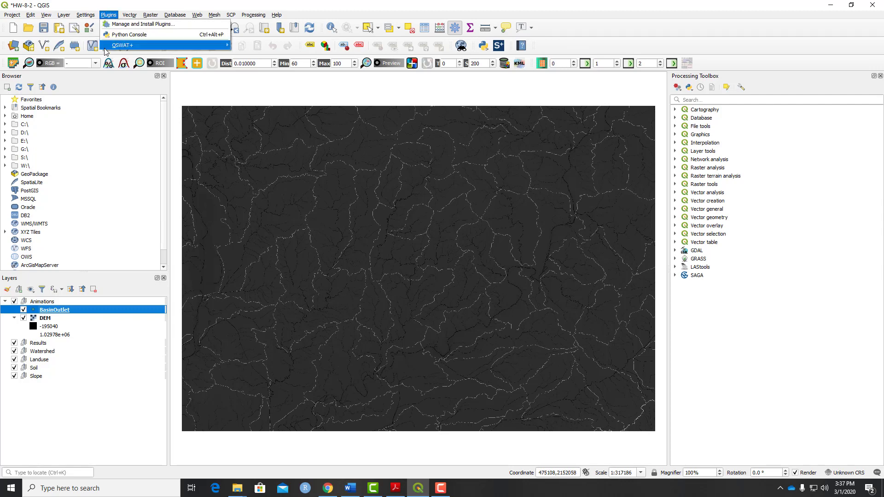
mouse_move(122, 45)
click(239, 45)
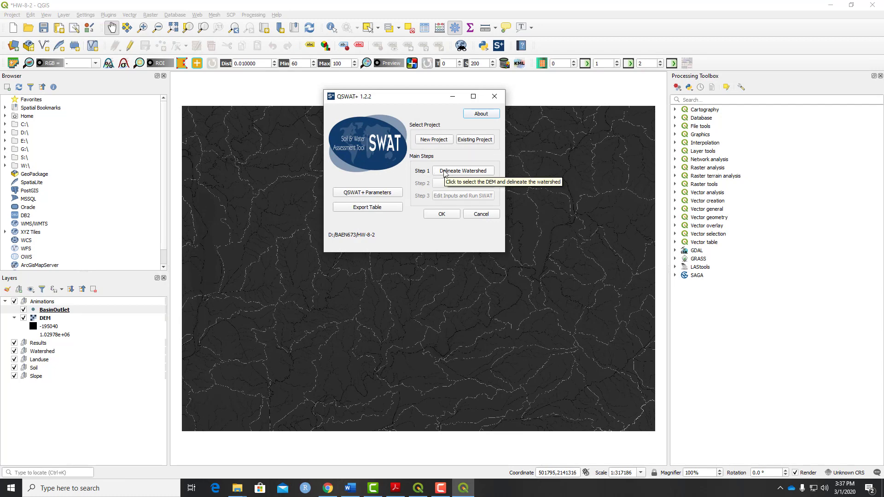
click(445, 172)
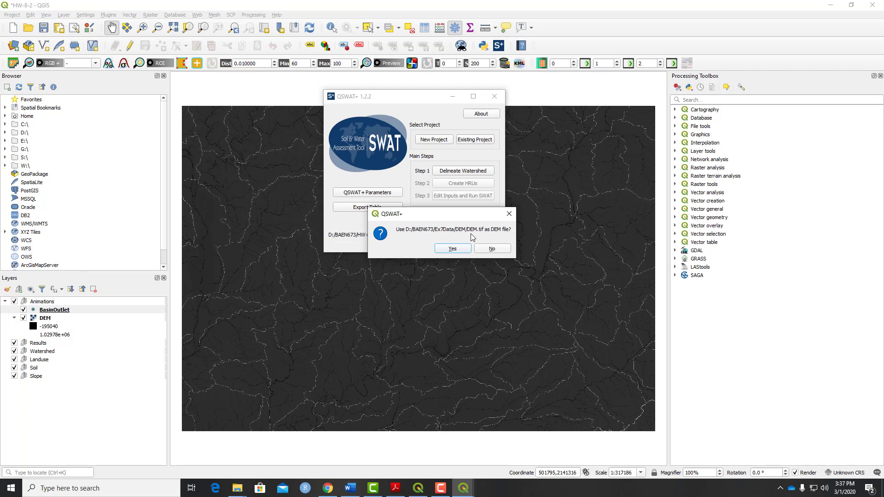
click(453, 249)
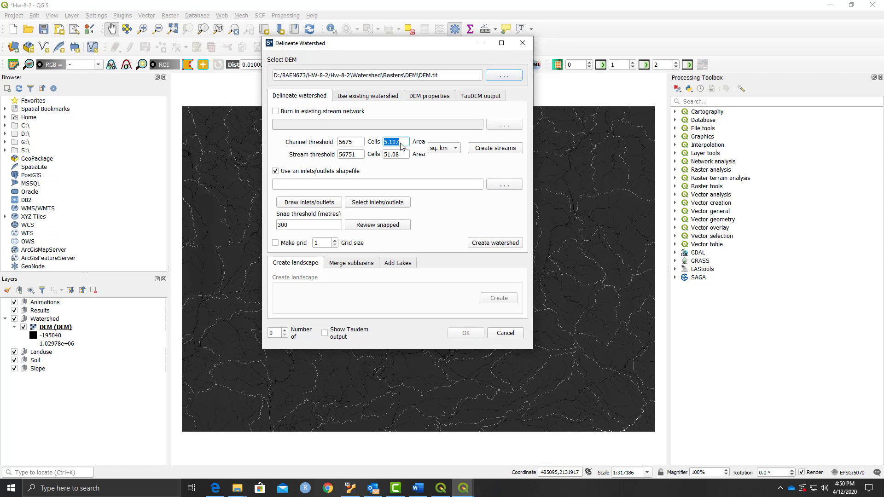
- Switch the threshold area unit to hectares, and set the channel threshold to 100 and the stream threshold to 1000
click(437, 149)
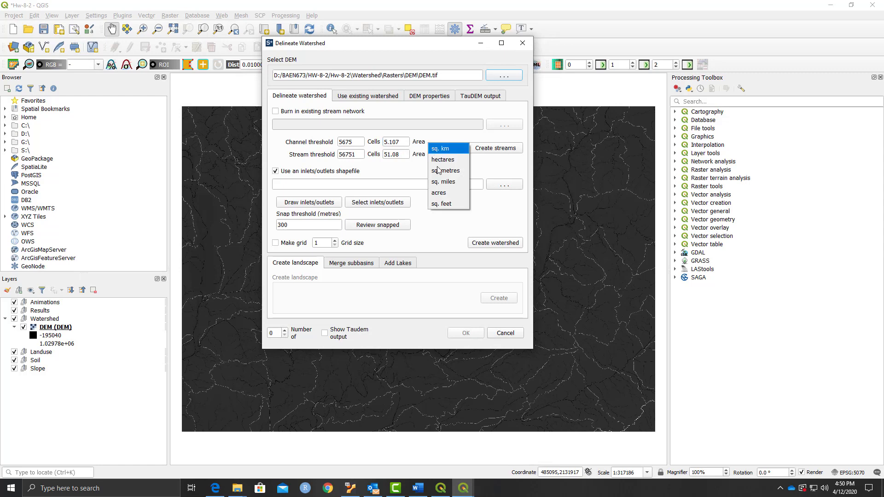
click(438, 160)
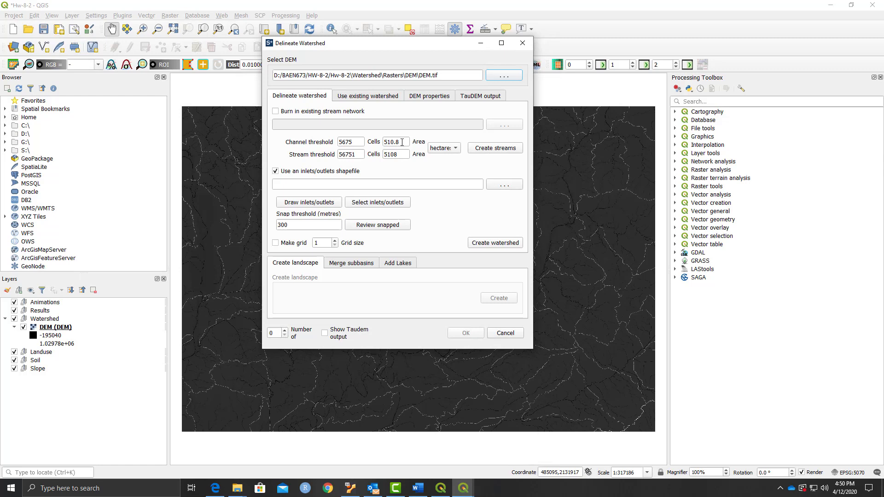
drag(402, 142, 373, 143)
text(100)
double_click(391, 154)
text(1000)
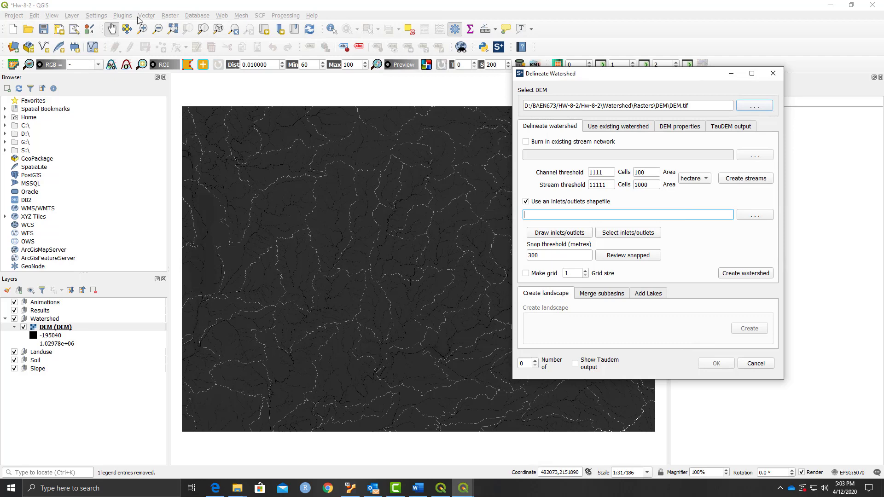
- Load the BasinOutlet.shp vector layer from D:\BAEN673\Ex7Data\Outlet into the Watershed group, and close the data source manager
click(72, 16)
mouse_move(93, 48)
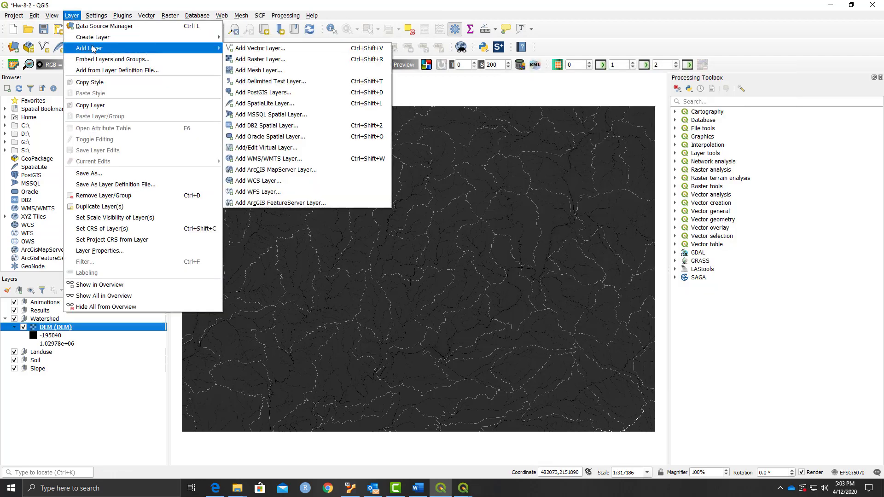
click(267, 48)
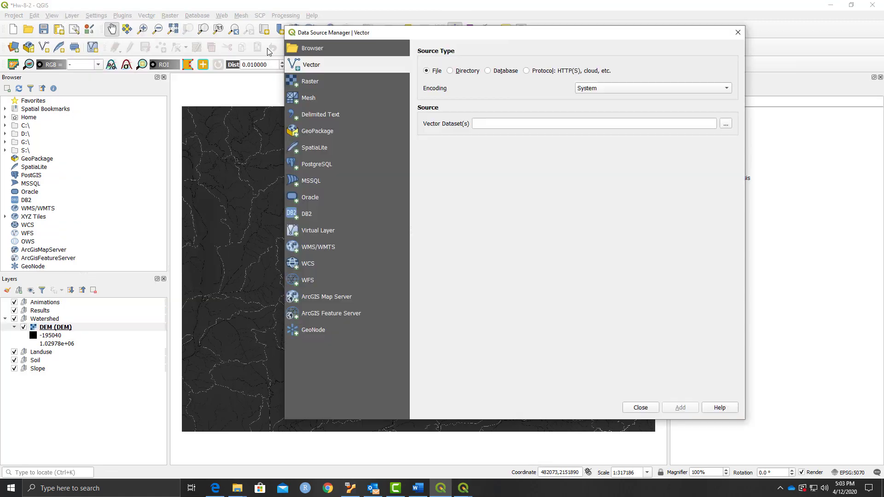
click(726, 124)
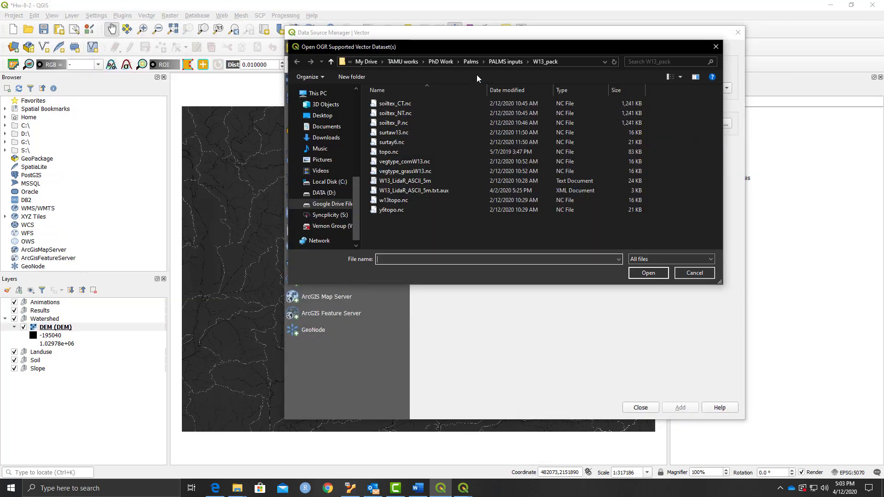
click(325, 193)
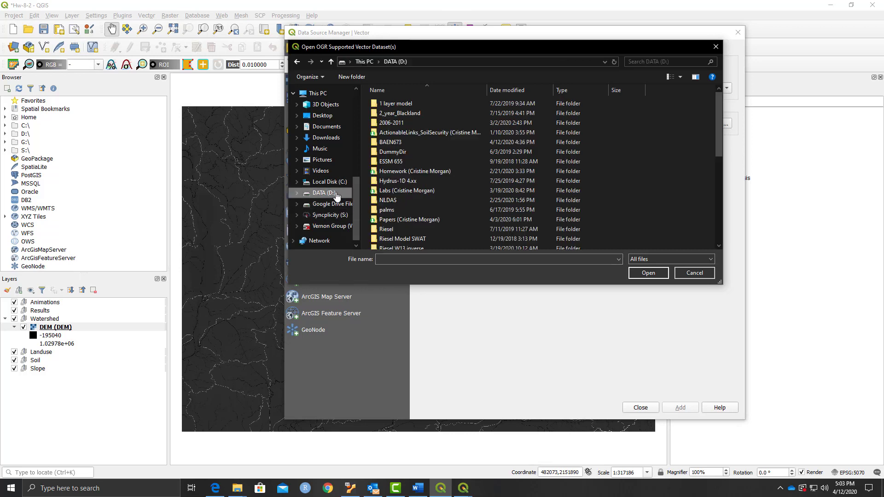
double_click(405, 142)
double_click(406, 161)
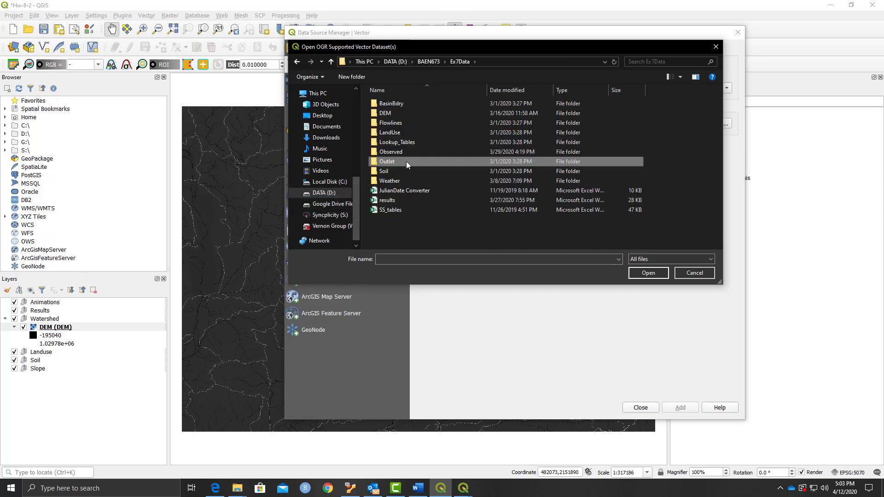
double_click(400, 162)
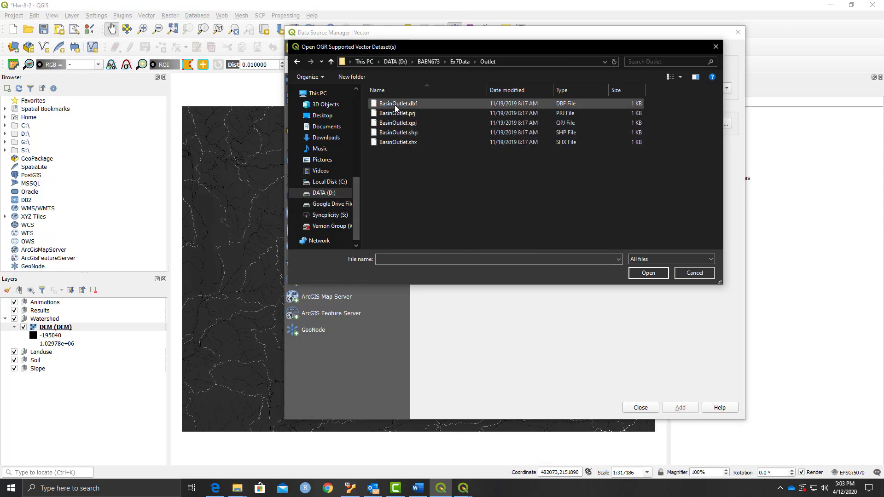
click(399, 135)
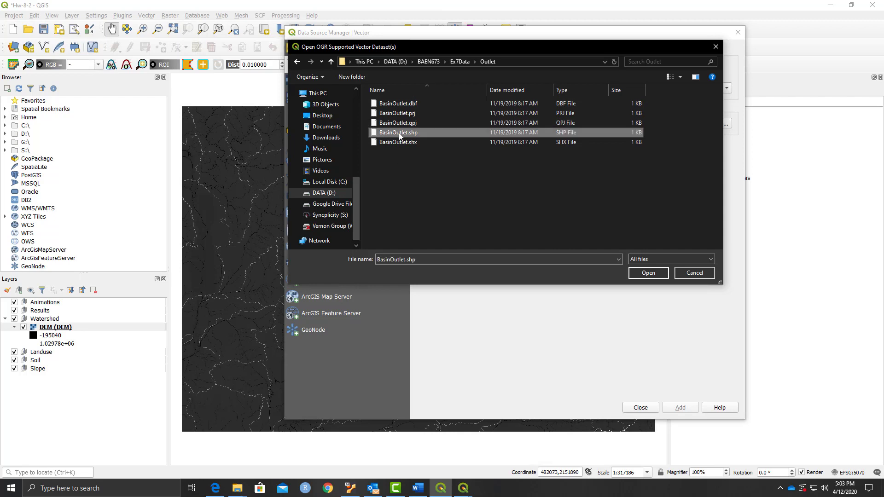
click(649, 273)
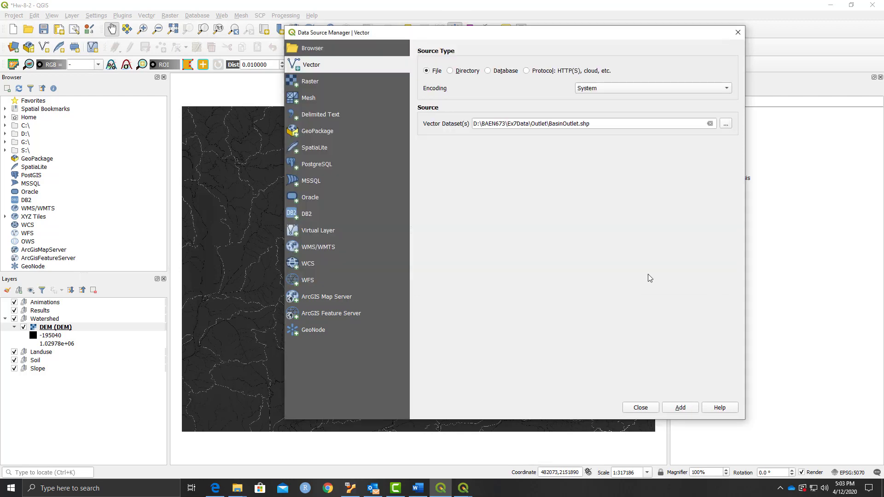
click(685, 410)
click(640, 408)
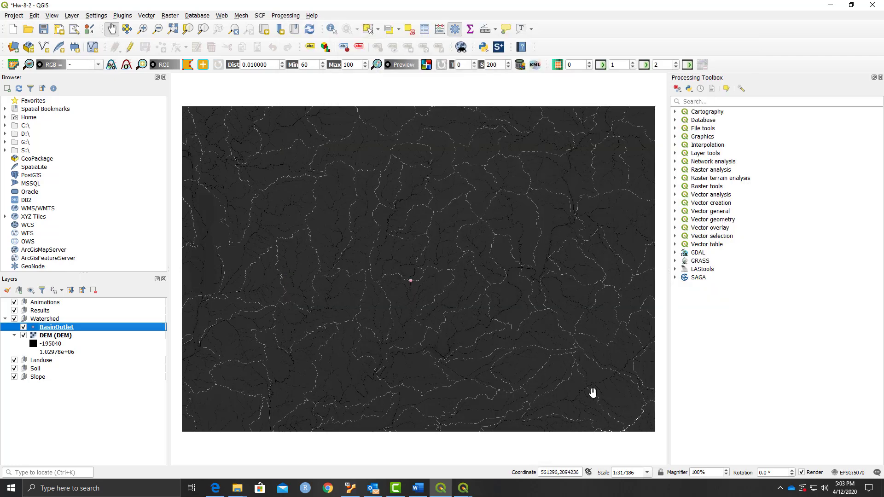
- Make DEM the active layer, and bring the Delineate Watershed window back to the front
key(Down)
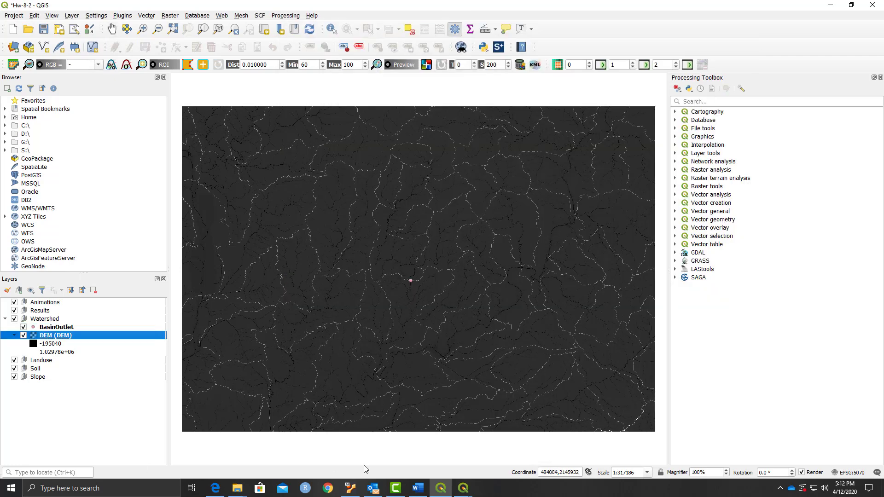
click(463, 489)
click(489, 468)
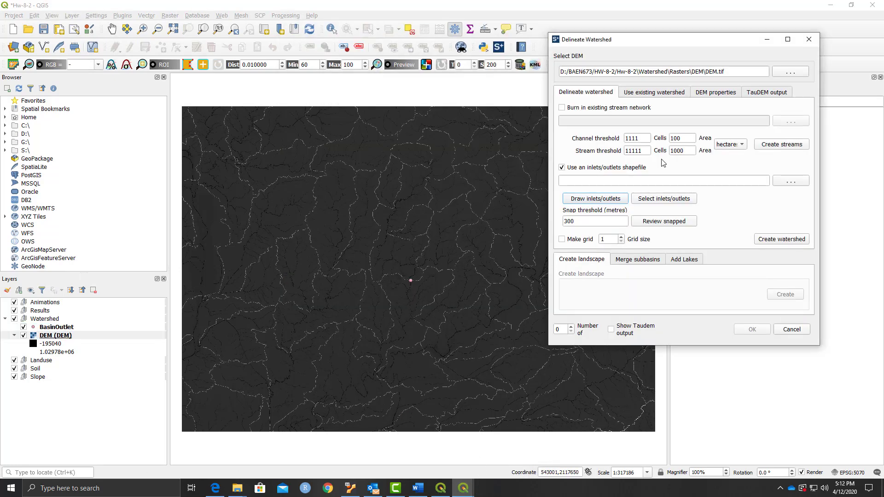
- Create the stream and channel networks from the DEM using the set channel and stream thresholds
click(771, 148)
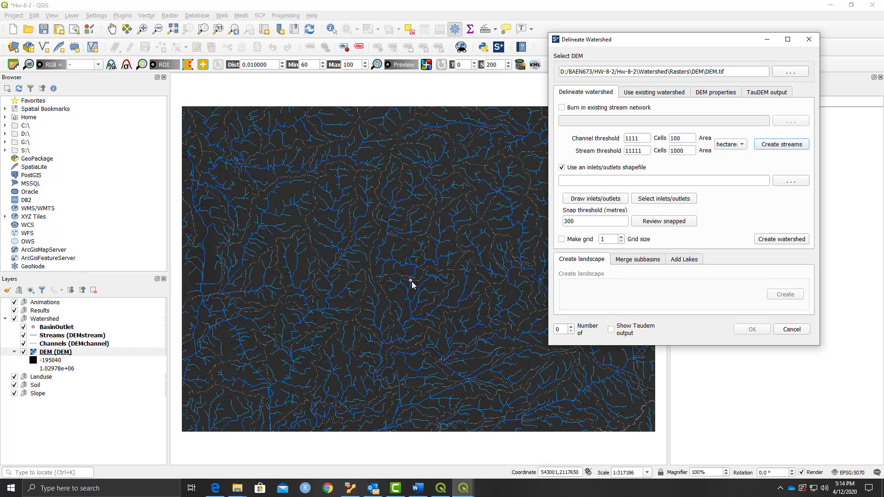
- Draw an outlet on the stream at the BasinOutlet point, and check its snapping with the 300 m threshold
click(142, 29)
drag(399, 272, 420, 293)
drag(417, 218, 440, 255)
click(463, 489)
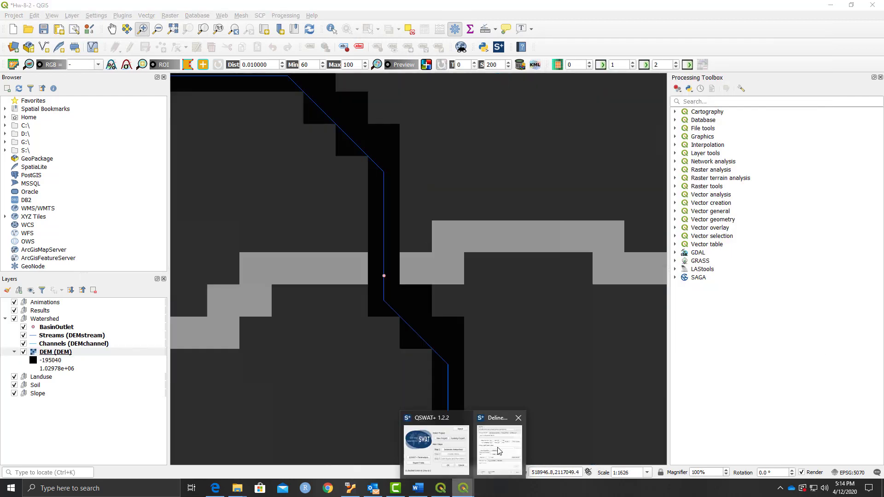
click(498, 451)
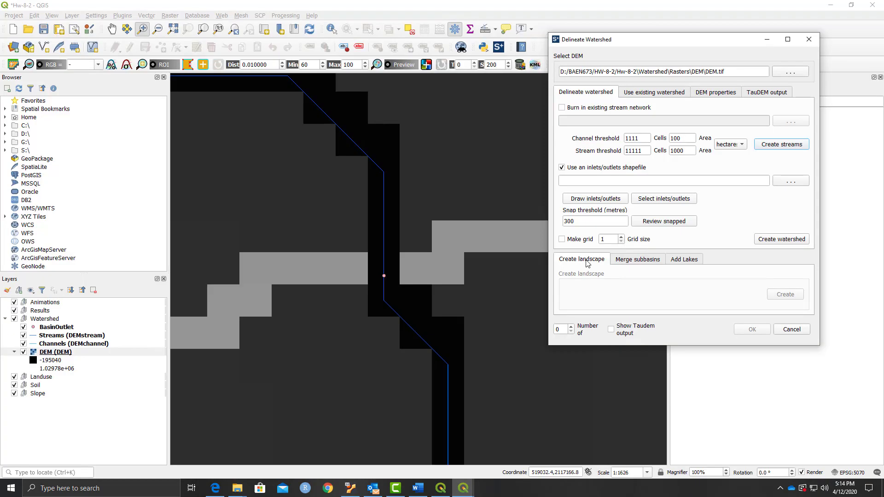
click(595, 198)
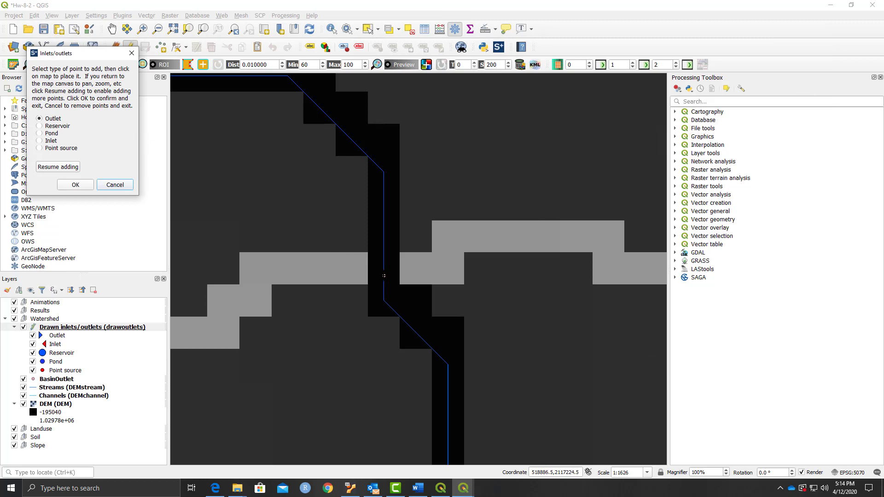
click(385, 275)
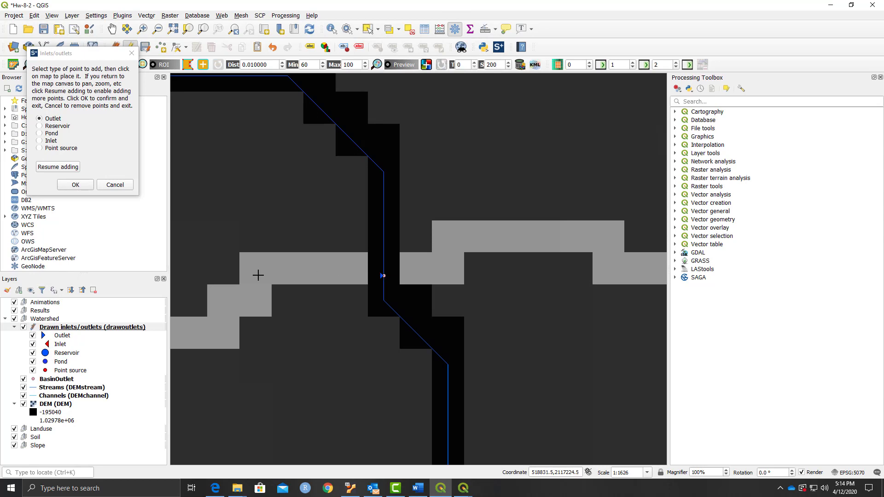
click(76, 186)
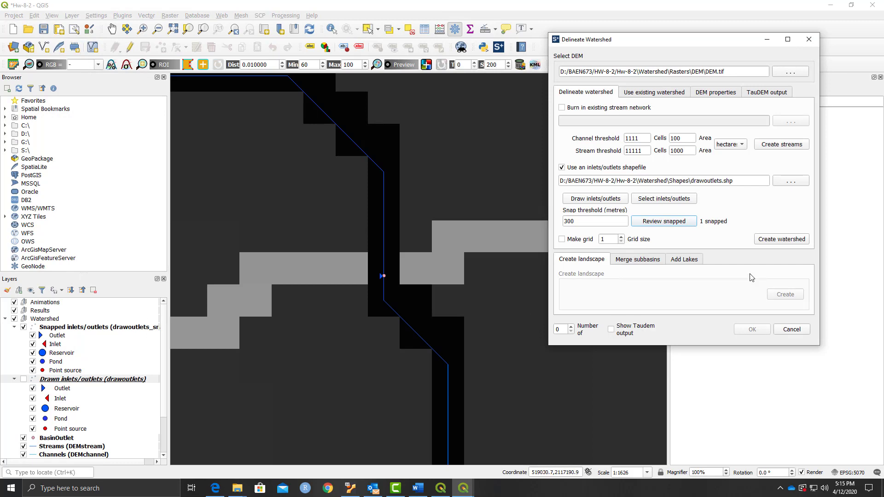
- Create the watershed and a channel-buffer floodplain with a buffer multiplier of 10, and finish the delineation
click(794, 243)
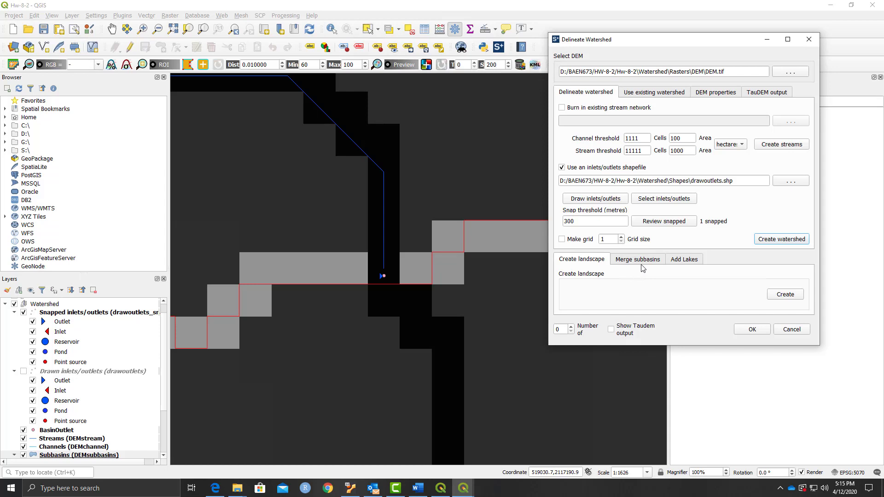
click(781, 297)
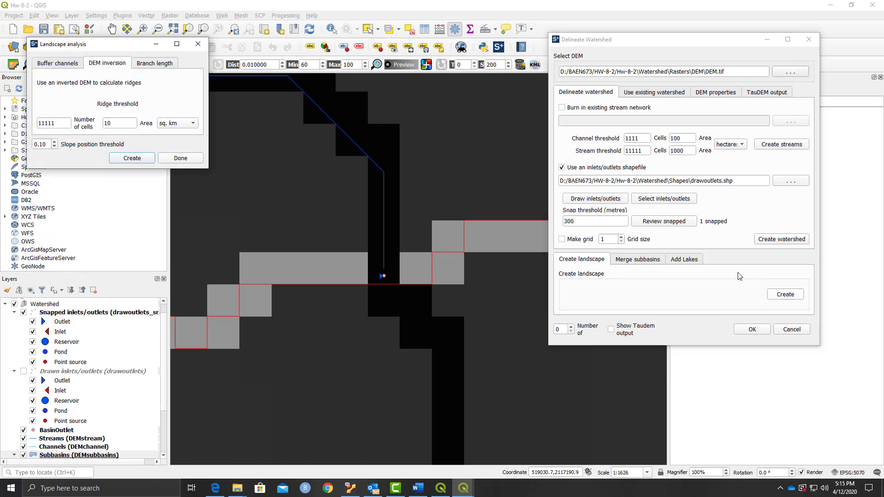
click(58, 64)
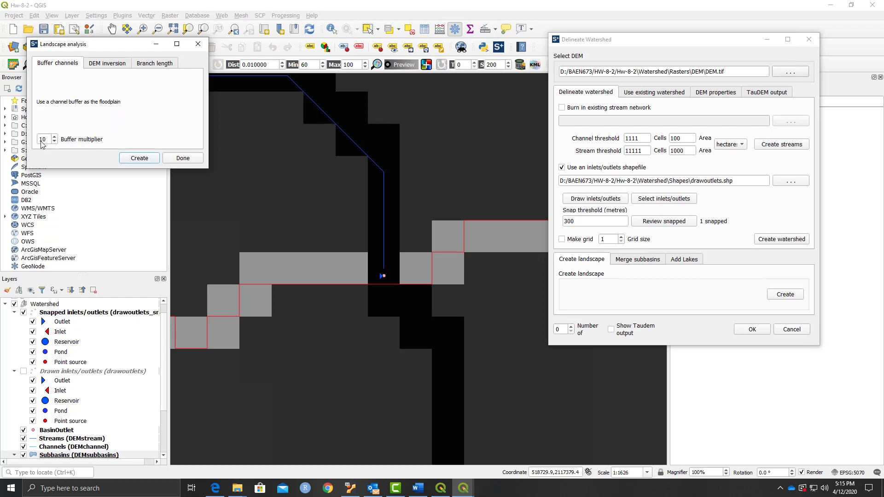
mouse_move(65, 147)
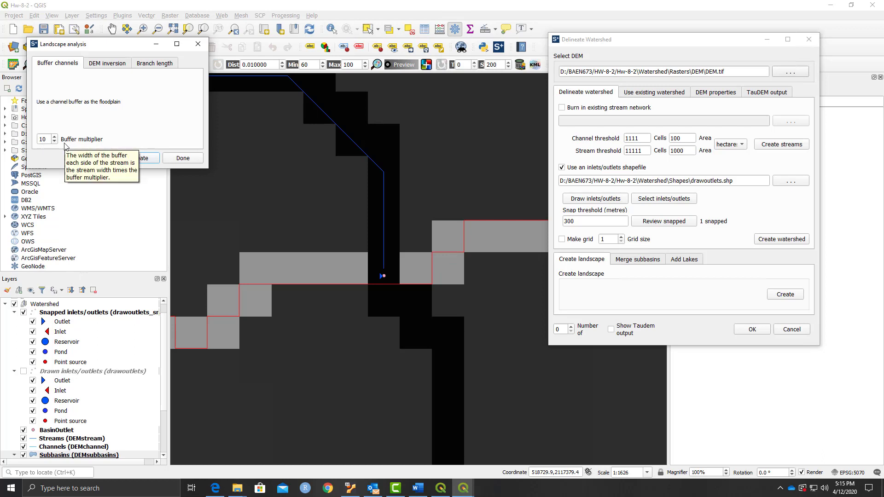
click(141, 161)
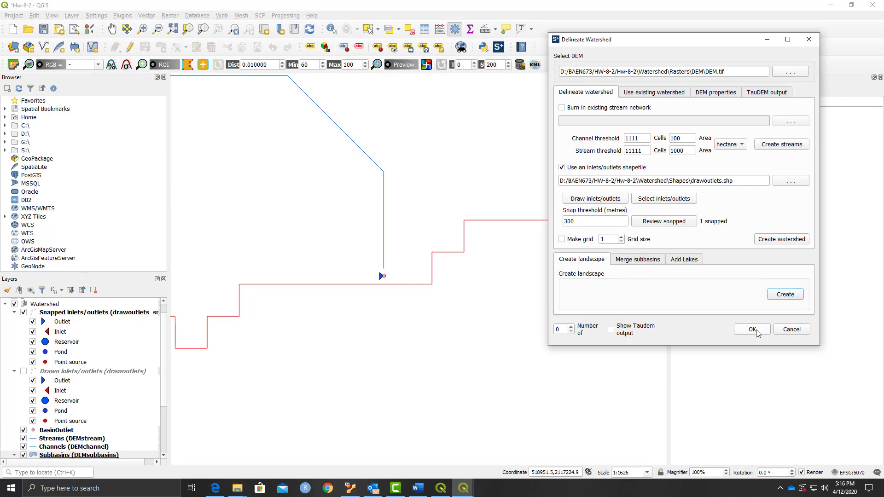
click(753, 330)
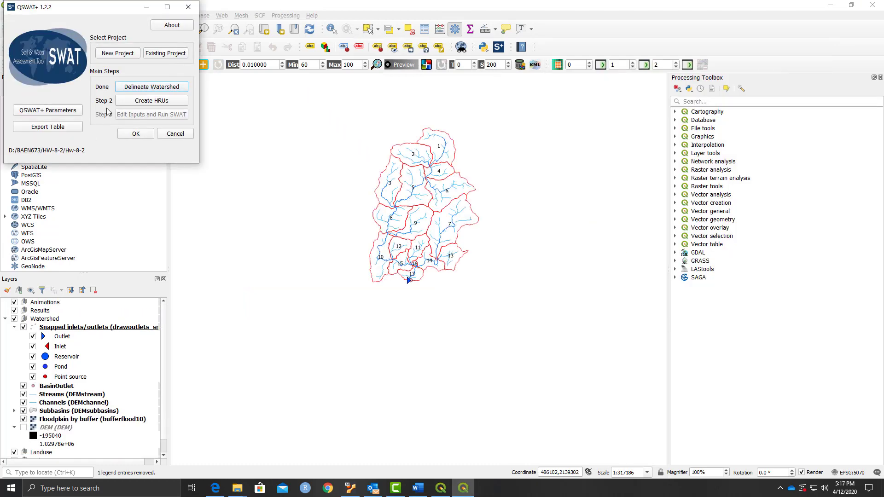
- Start HRU creation and choose the LandUse TIF from D:\BAEN673\Ex7Data\LandUse as the landuse map
click(121, 101)
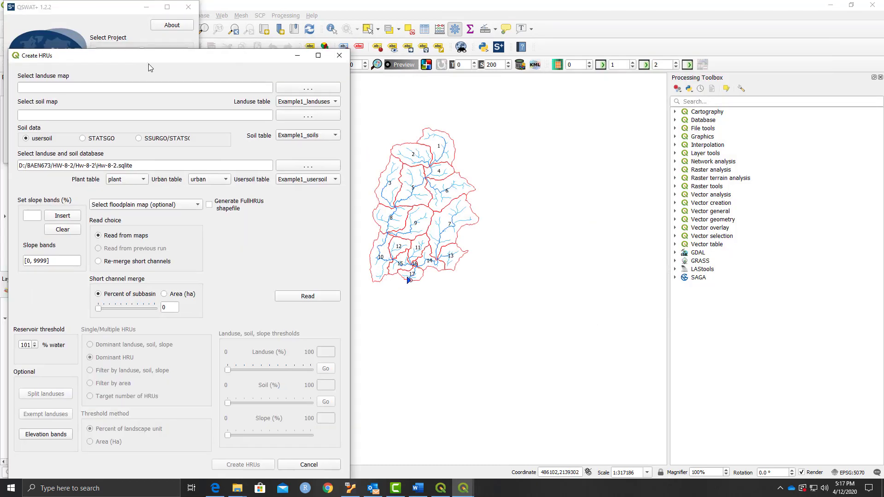
drag(127, 59, 415, 18)
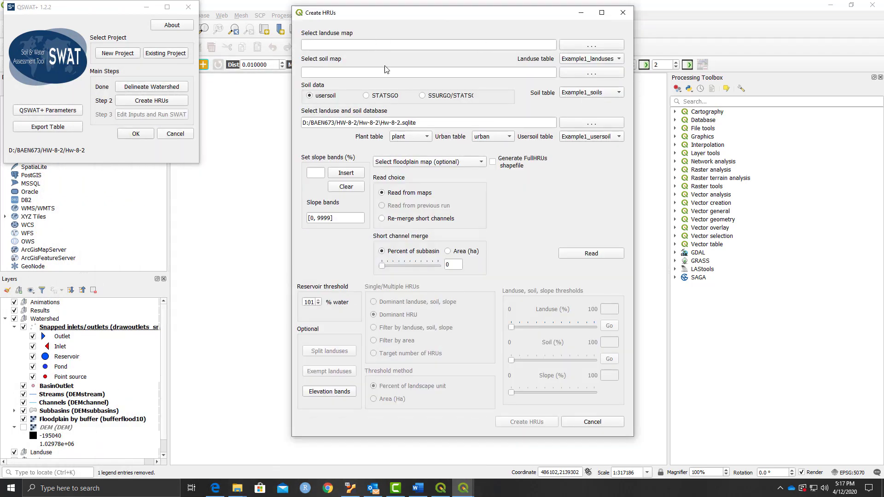
click(573, 48)
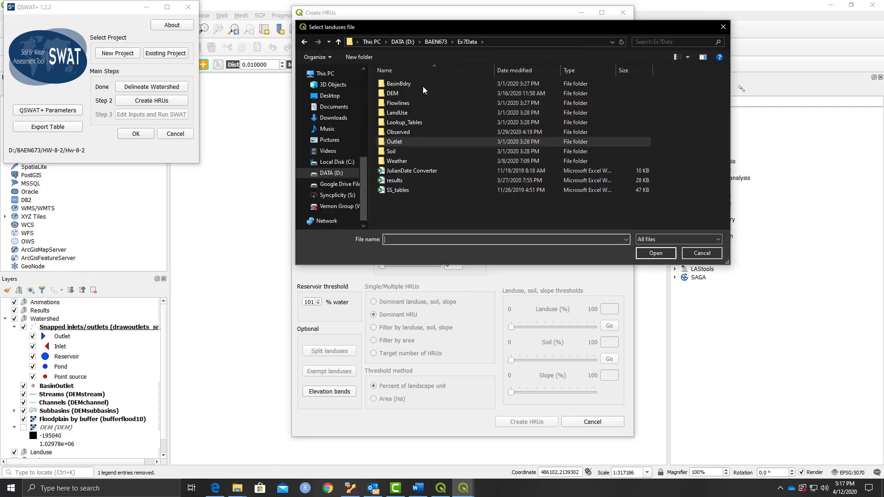
double_click(397, 112)
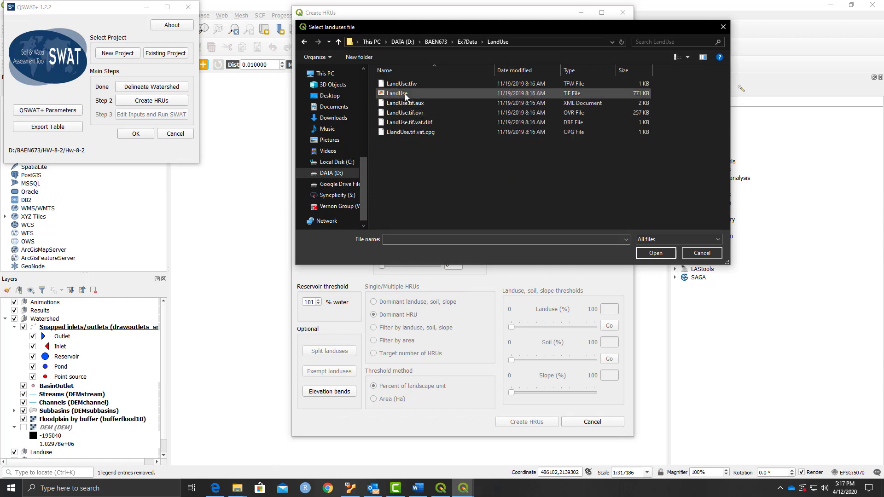
click(402, 94)
click(654, 253)
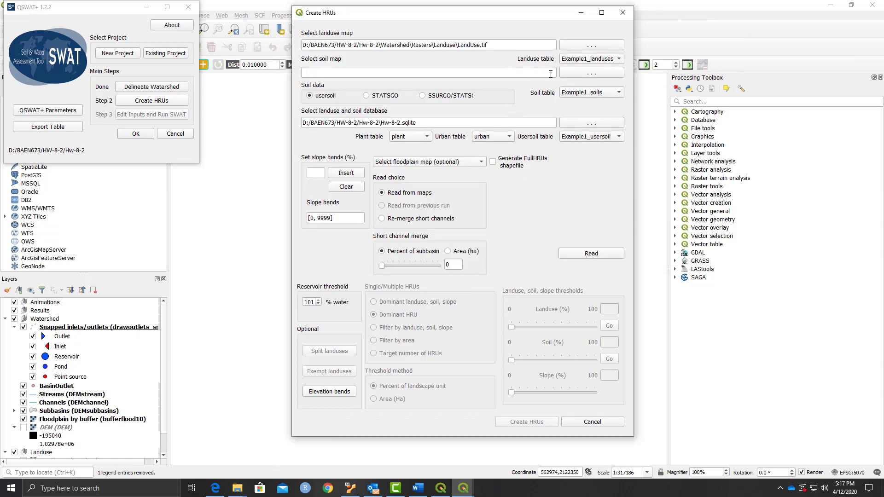
- Set the landuse table to the Elk_landuses CSV file from the Ex7Data\Lookup_Tables folder
click(579, 63)
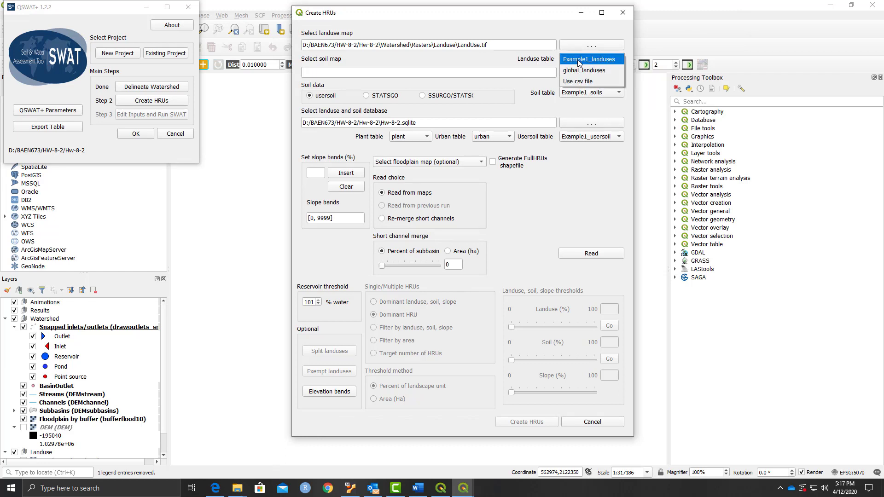
click(579, 83)
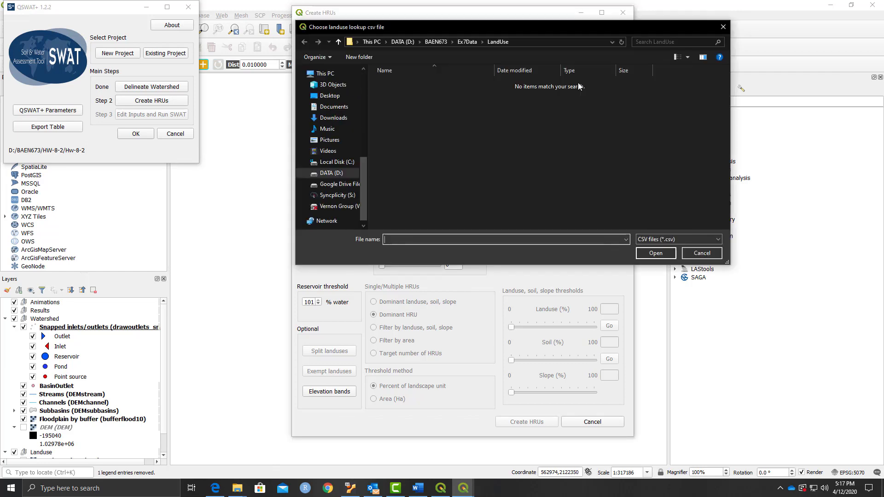
click(467, 42)
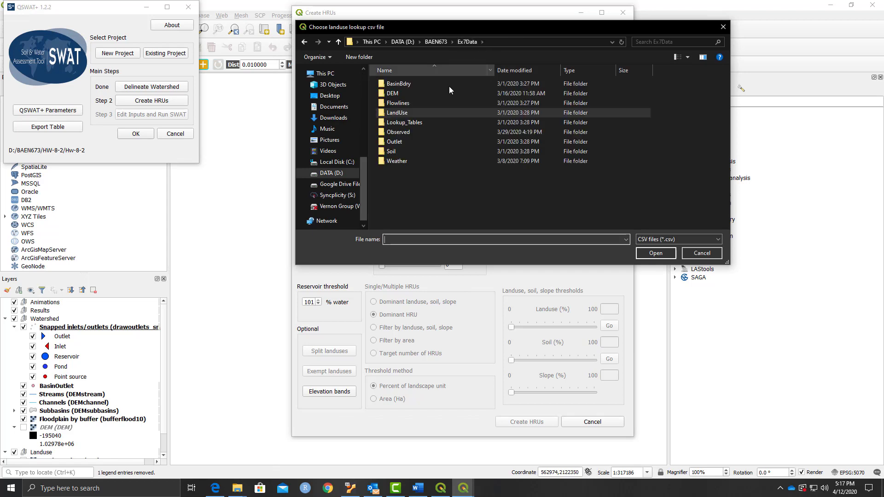
double_click(427, 125)
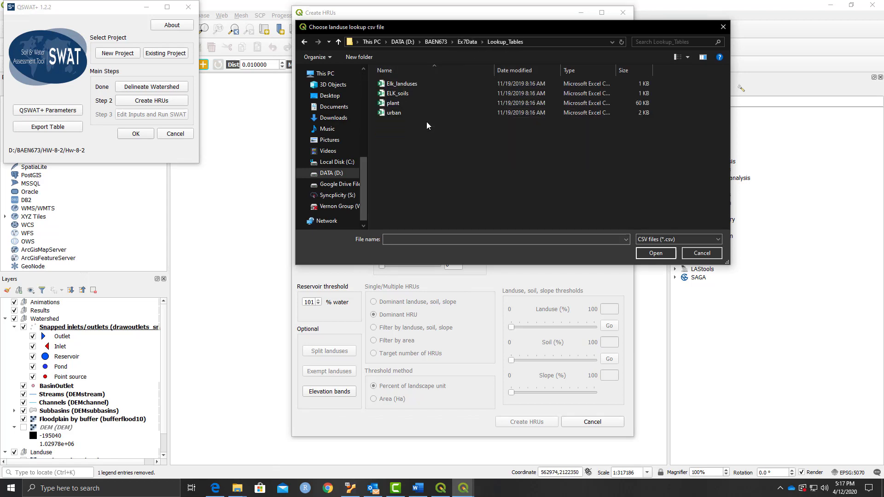
drag(428, 29, 441, 133)
click(414, 187)
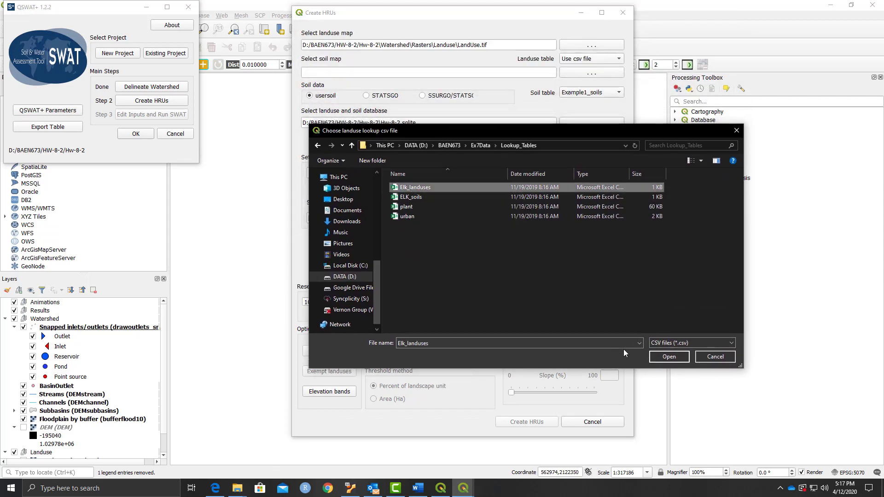
click(668, 358)
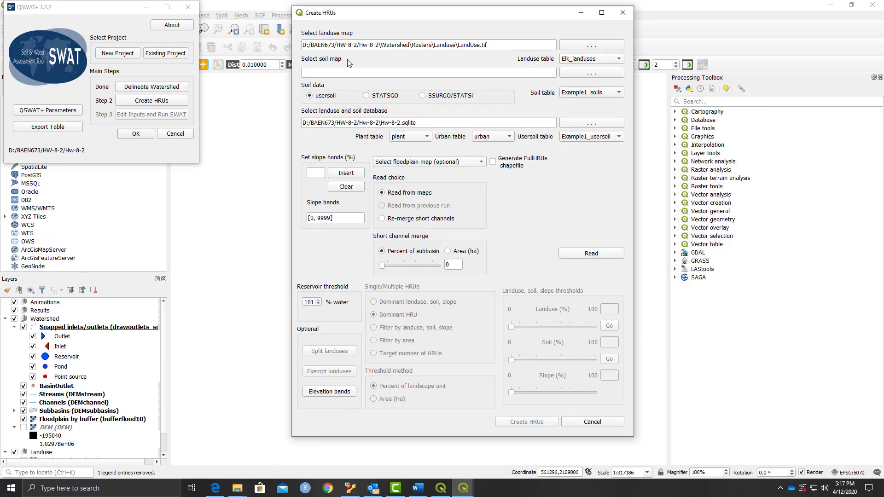
- Choose the Soil_IL TIF from the Ex7Data\Soil folder as the soil map
click(581, 74)
click(483, 146)
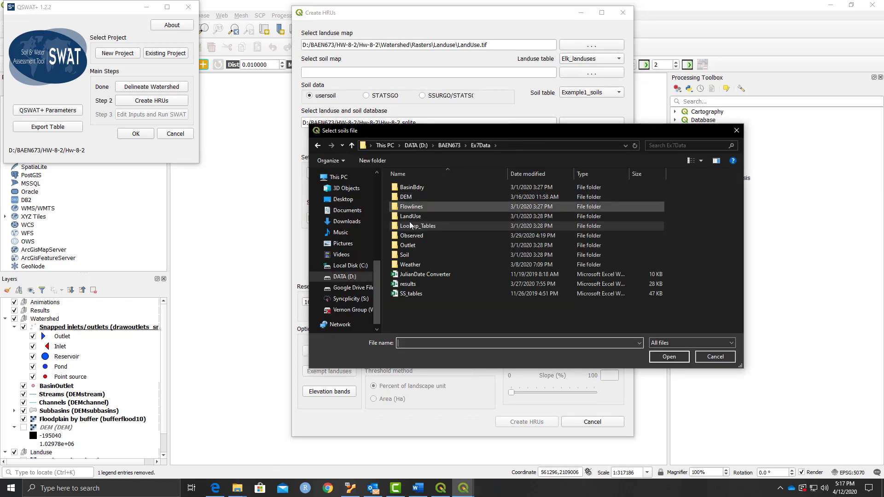
double_click(404, 255)
click(407, 197)
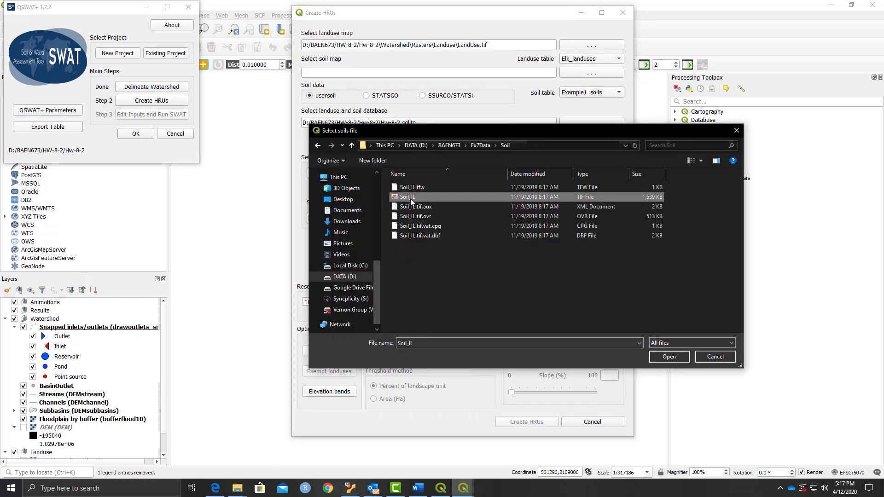
click(670, 357)
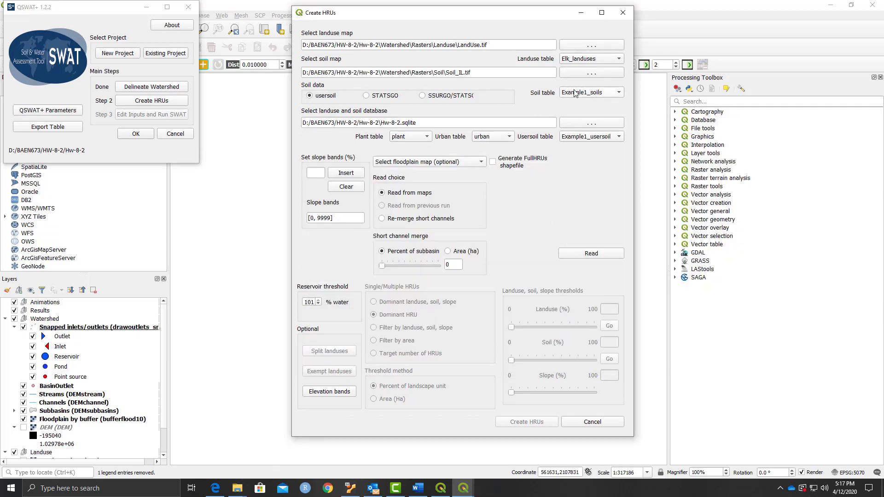
- Set the soil table to the ELK_soils CSV file from the Ex7Data\Lookup_Tables folder
click(577, 94)
click(579, 127)
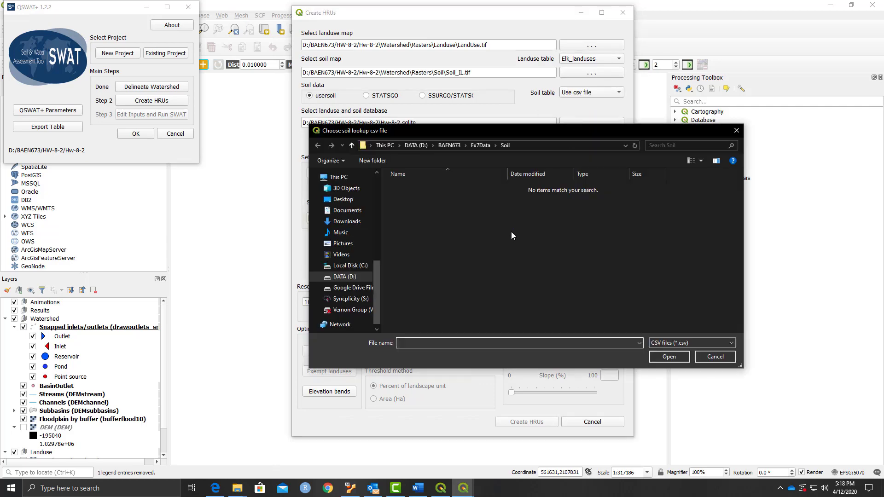
click(480, 146)
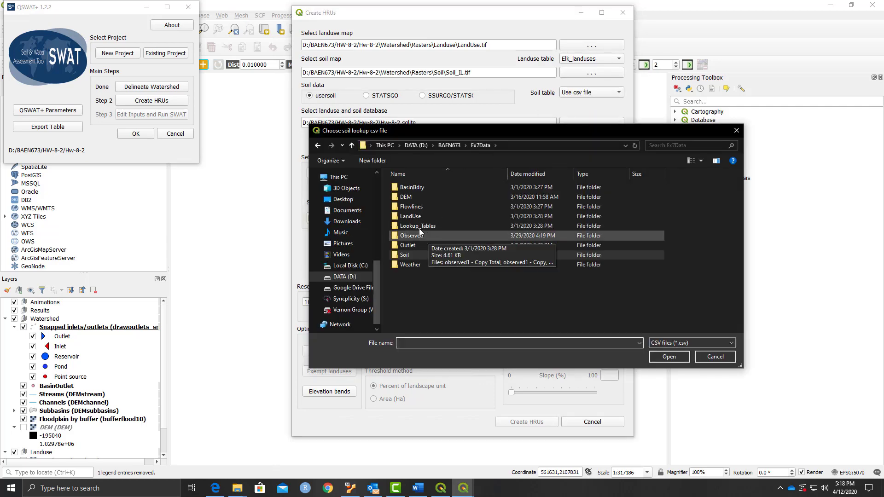
click(420, 230)
double_click(419, 230)
click(424, 197)
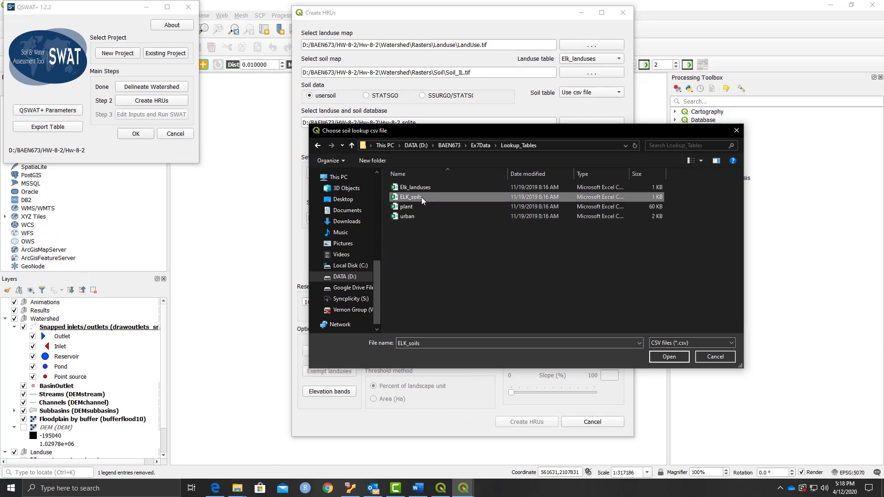
click(670, 357)
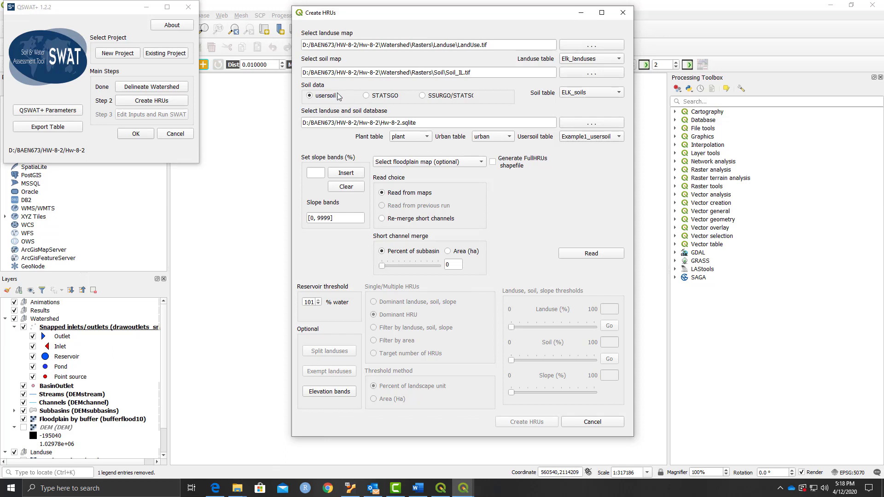
- Switch the soil data to STATSGO and choose bufferflood10.tif as the floodplain map
click(369, 96)
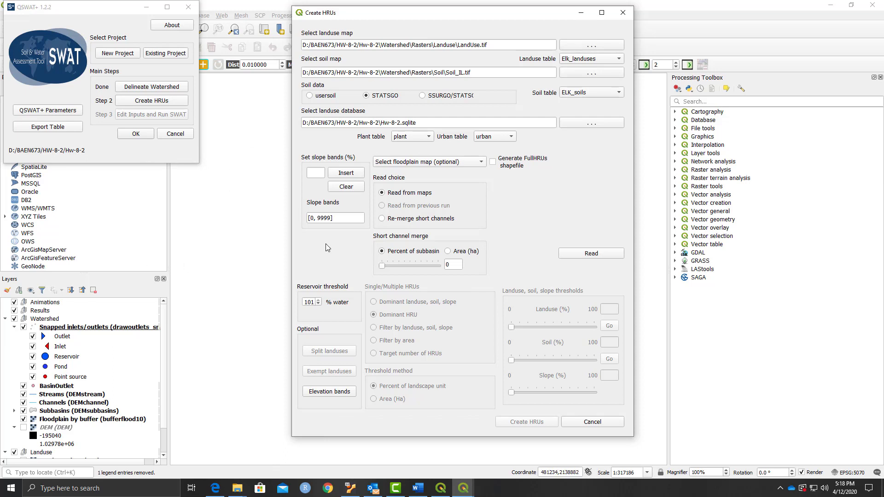
click(434, 166)
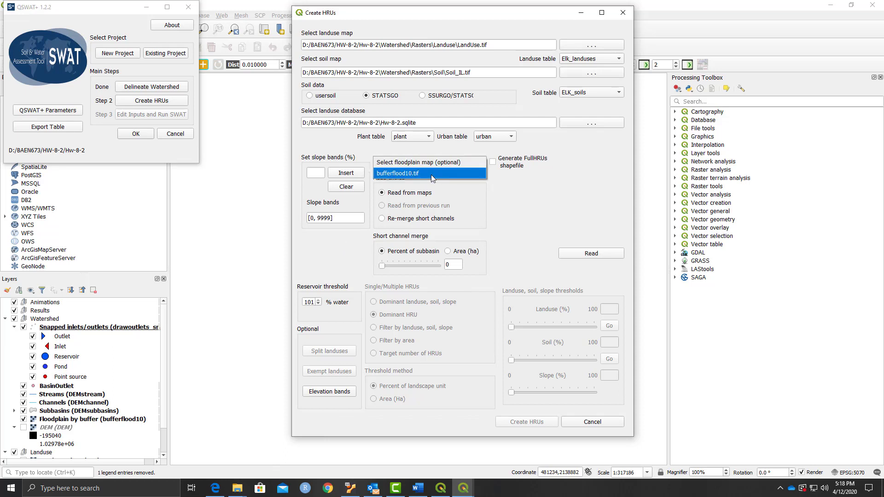
click(433, 177)
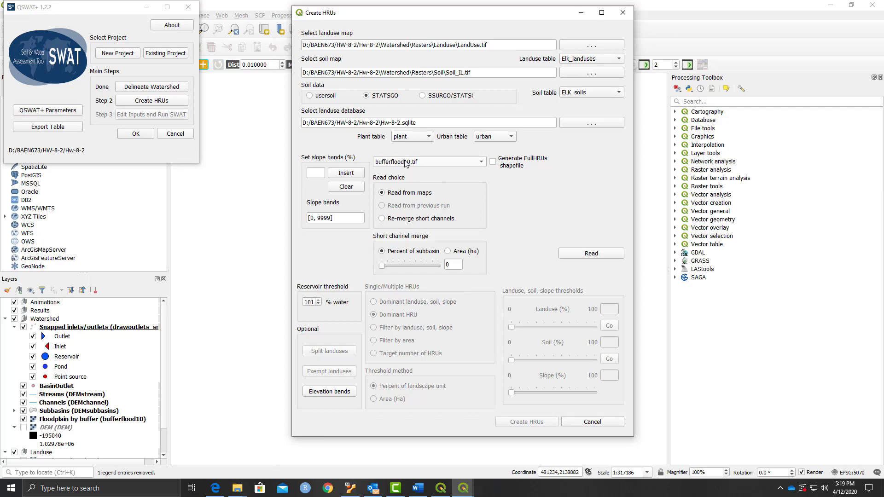
- Read the maps with a short channel merge threshold of 5 percent of subbasin, and create the HRUs using the dominant HRU option
mouse_move(395, 255)
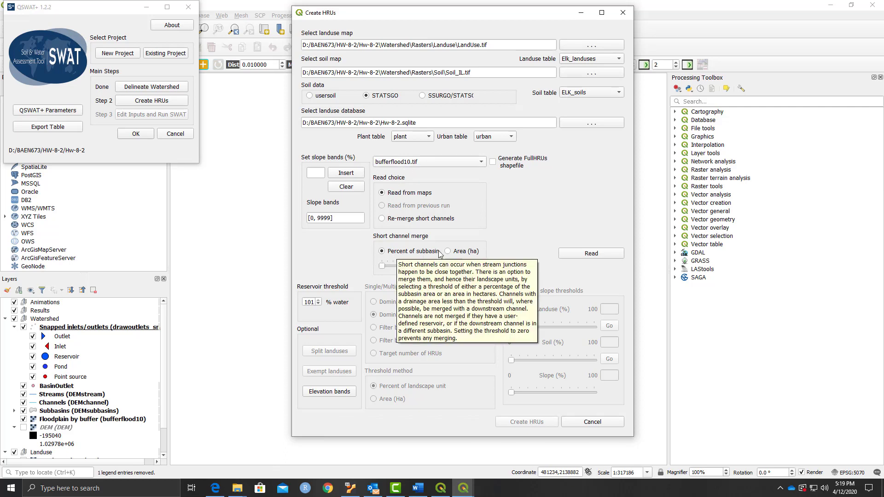
double_click(460, 266)
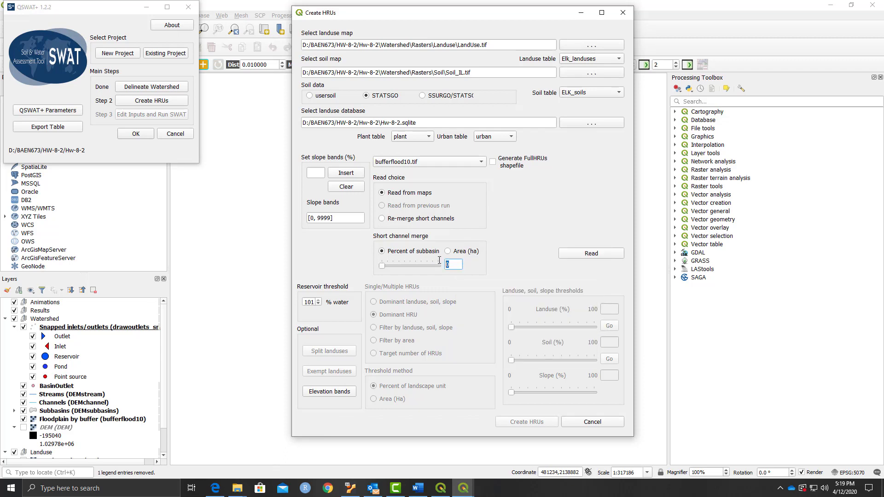
text(5)
click(570, 254)
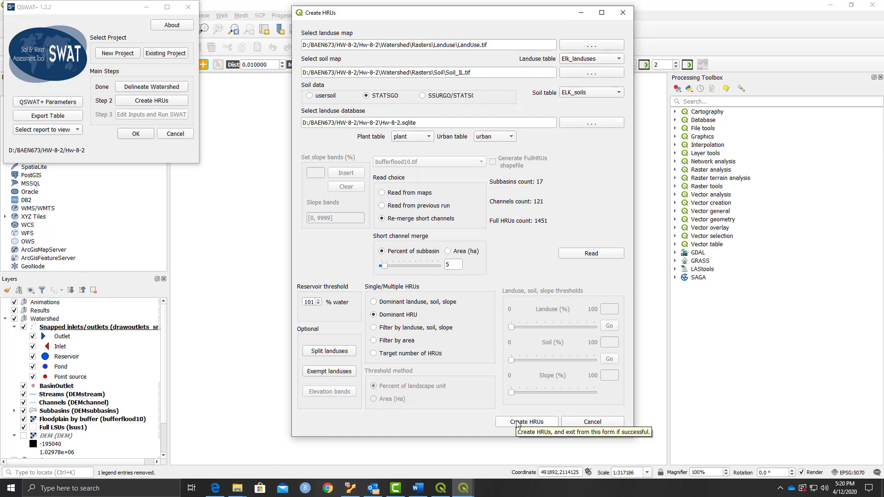
click(516, 423)
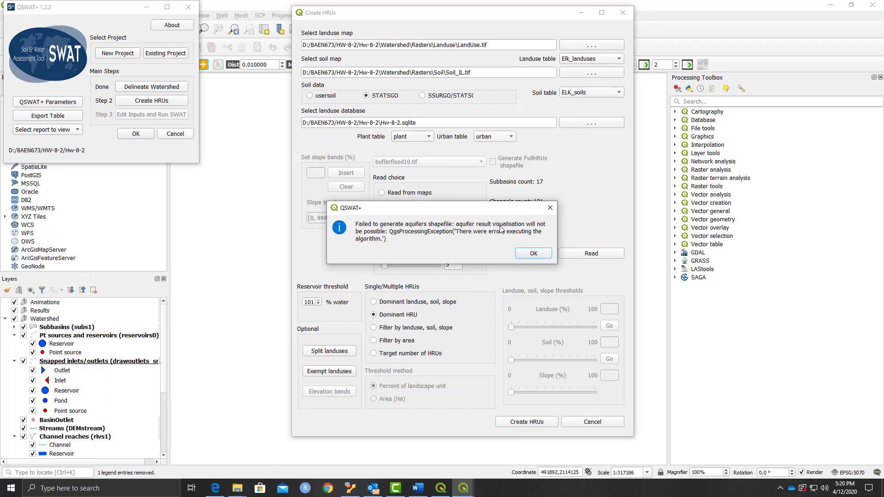
click(532, 254)
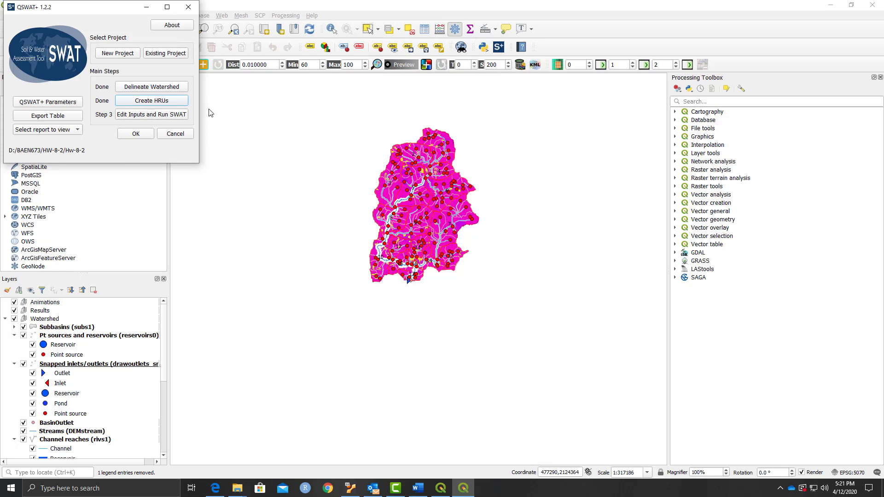
- Switch to SWAT+ Editor, import the Hw-8-2 project's GIS data and open its SWAT+ inputs for editing
click(156, 117)
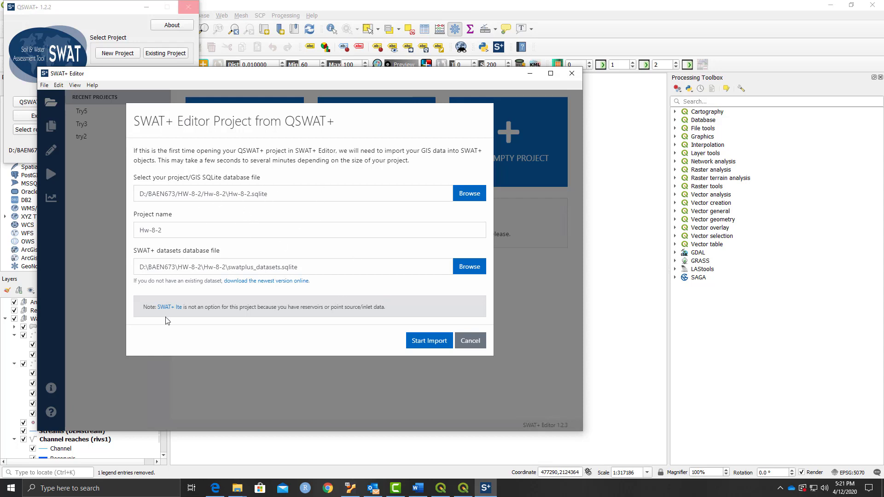
click(428, 341)
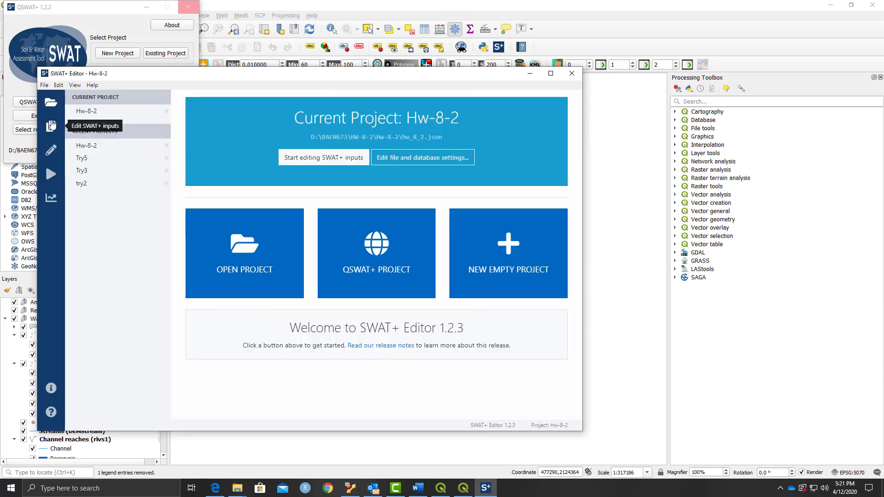
click(51, 126)
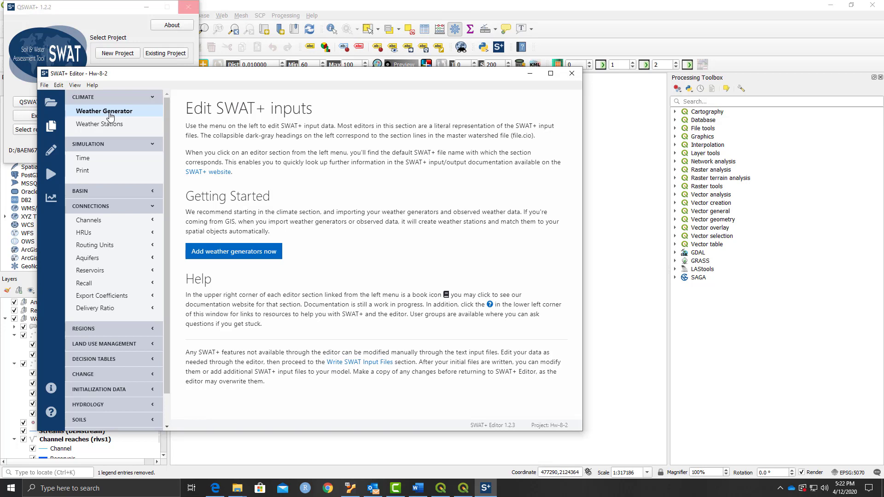
- Import weather generator data from the wgn_cfsr_world table of swatplus_wgn.sqlite with the observed weather data option enabled, and review the records
click(111, 115)
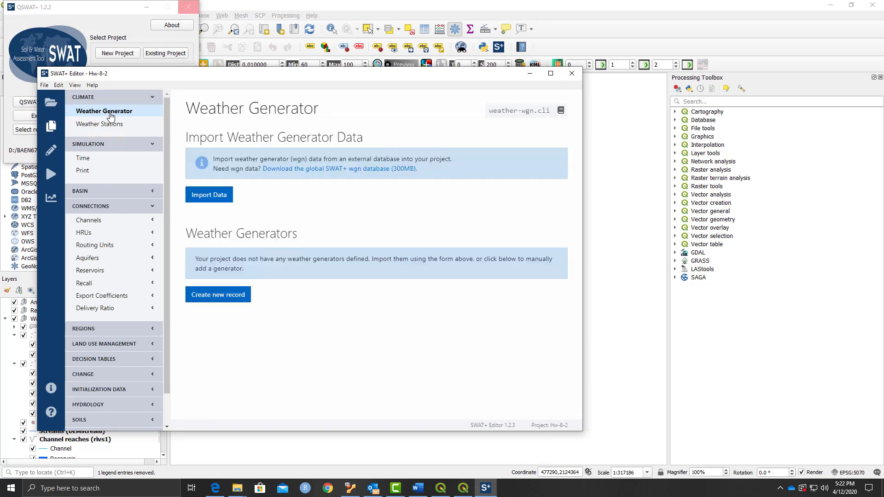
click(210, 196)
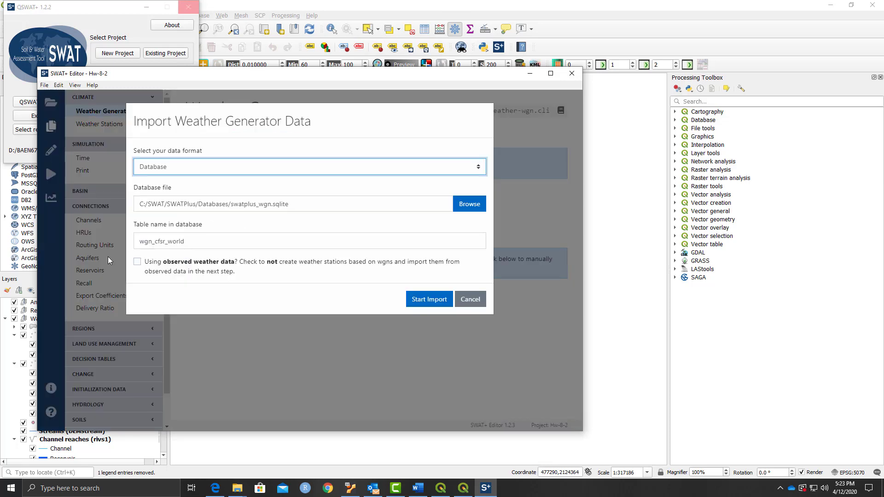
click(137, 262)
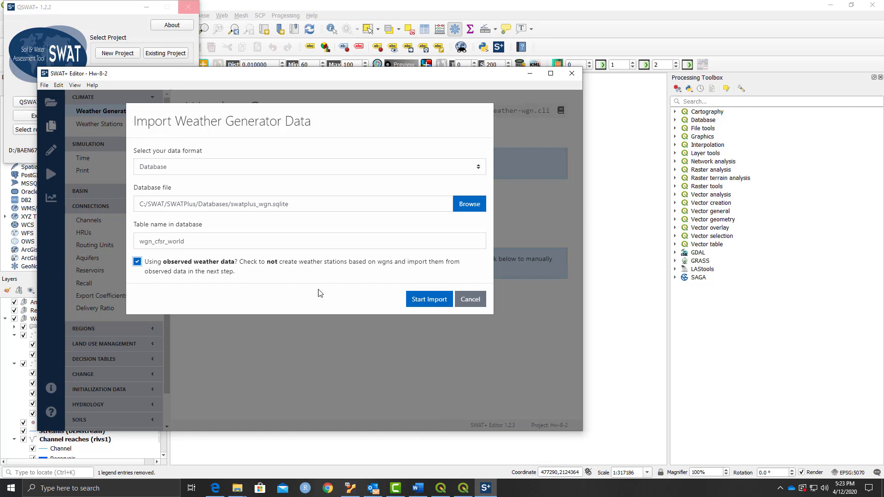
click(424, 302)
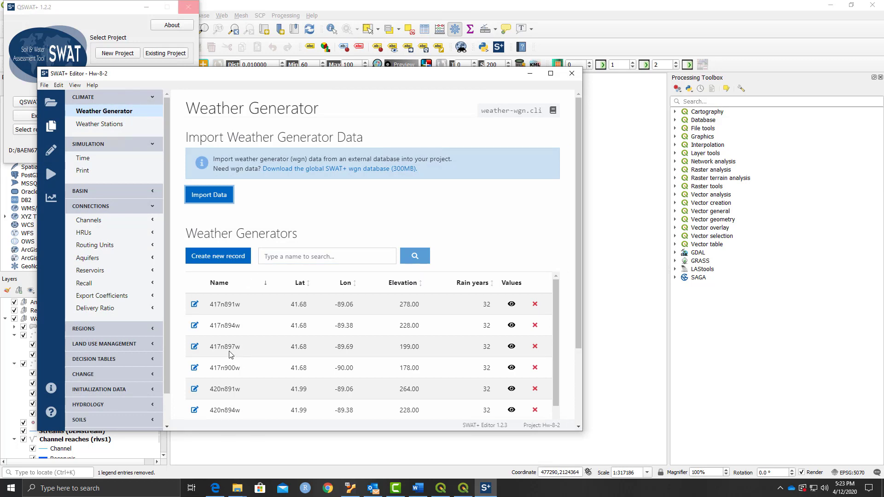
scroll(231, 355, down, 3)
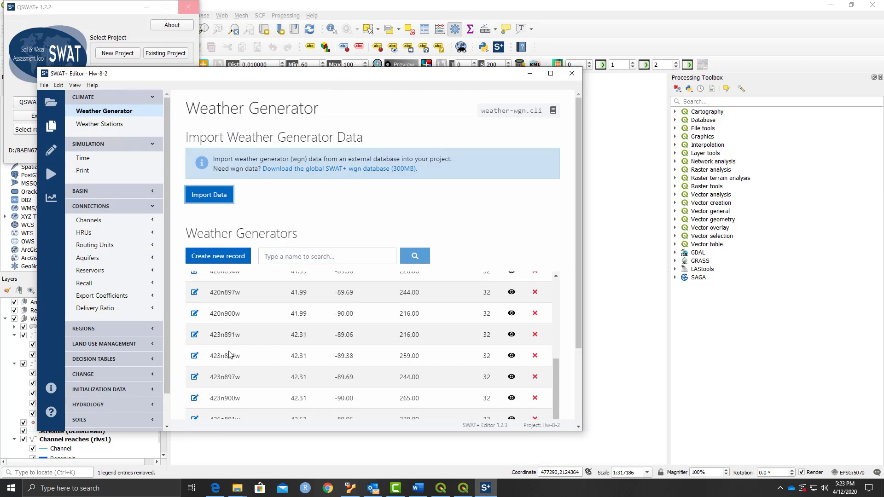
scroll(241, 369, up, 3)
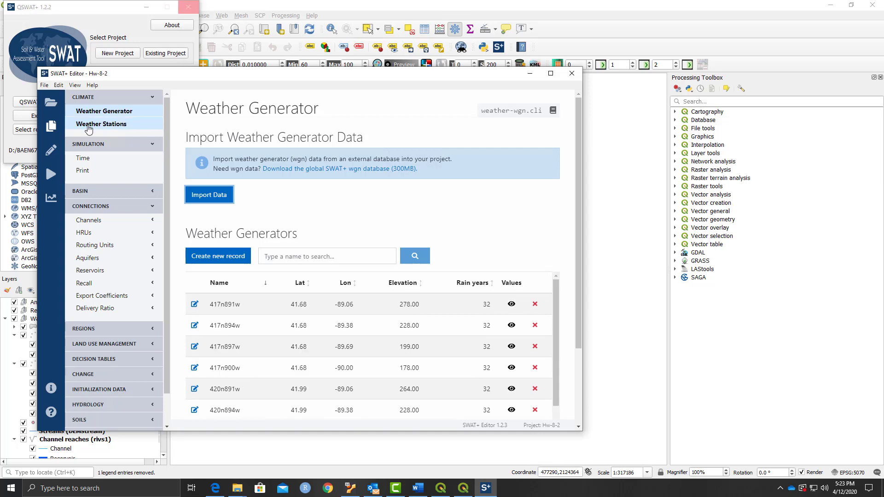
- Import observed SWAT2012-format weather files from the Ex7Data\Weather folder as new weather stations
click(109, 125)
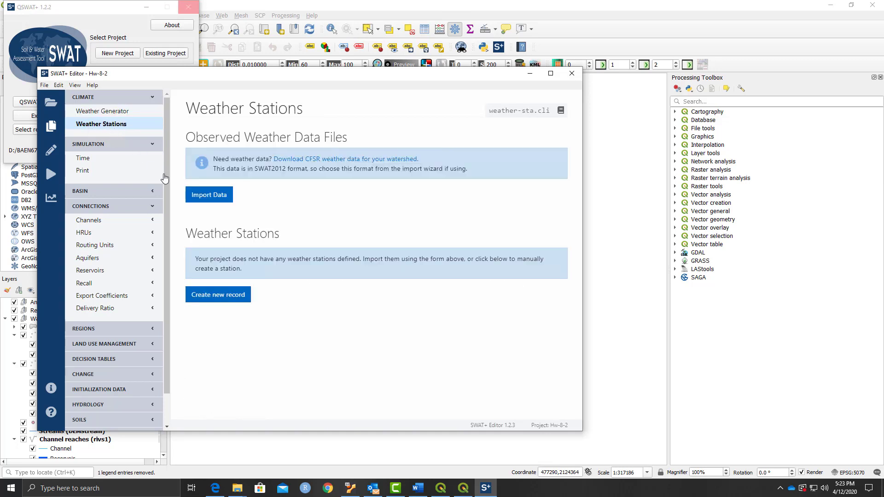
click(211, 196)
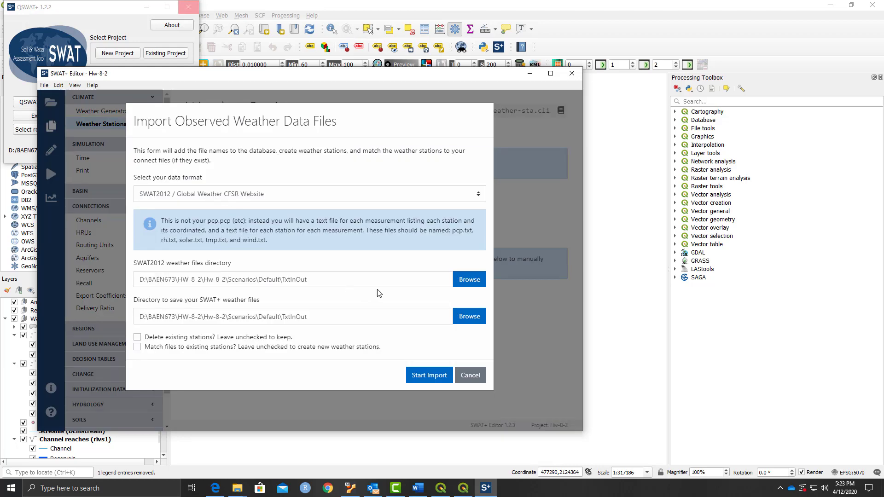
click(465, 282)
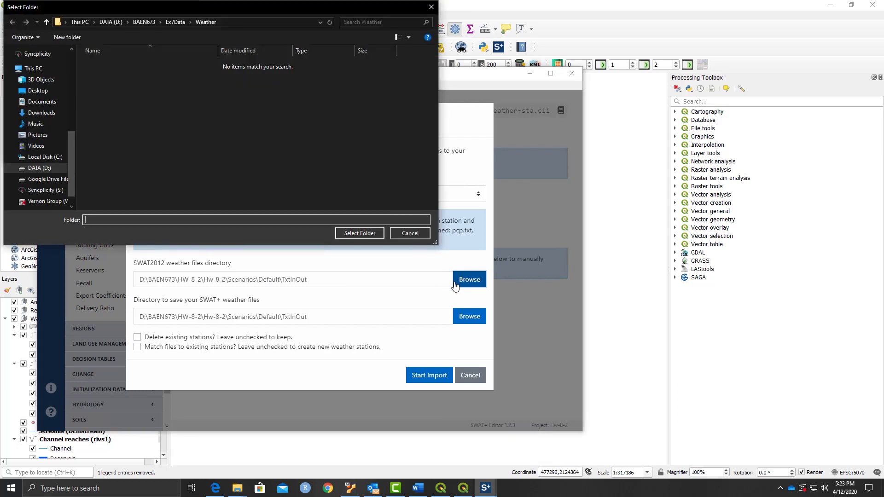
click(170, 21)
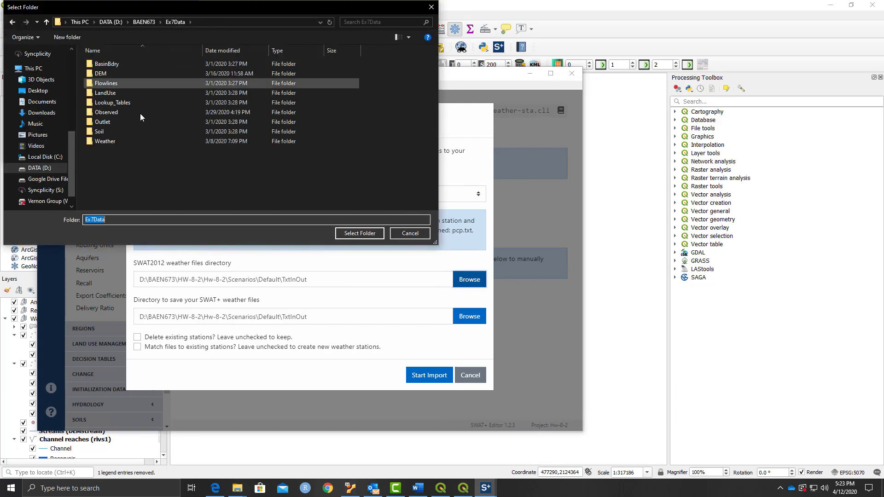
click(113, 141)
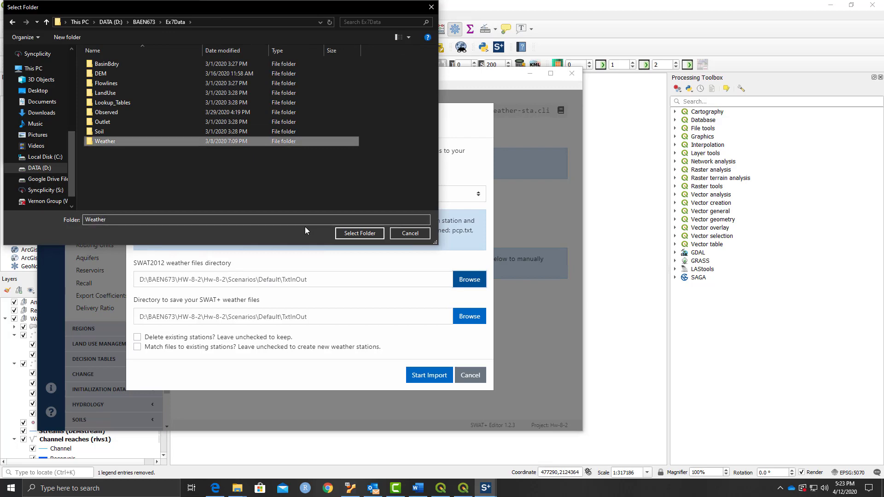
click(347, 233)
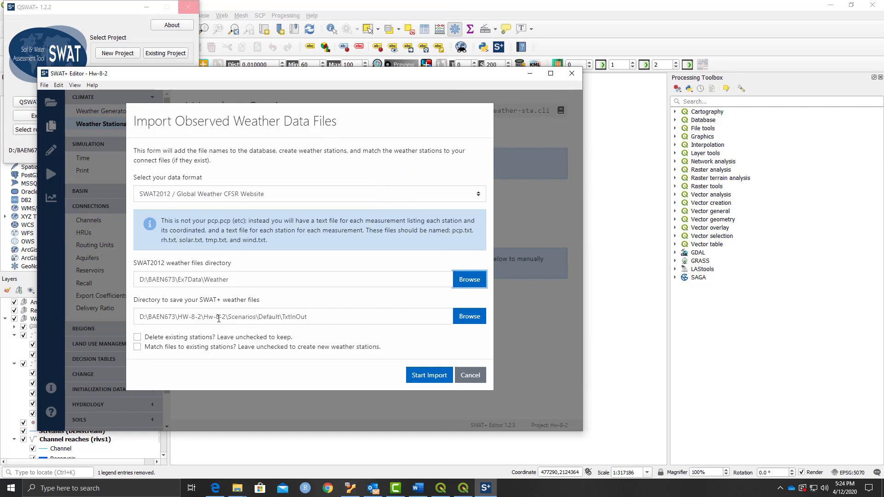
click(414, 376)
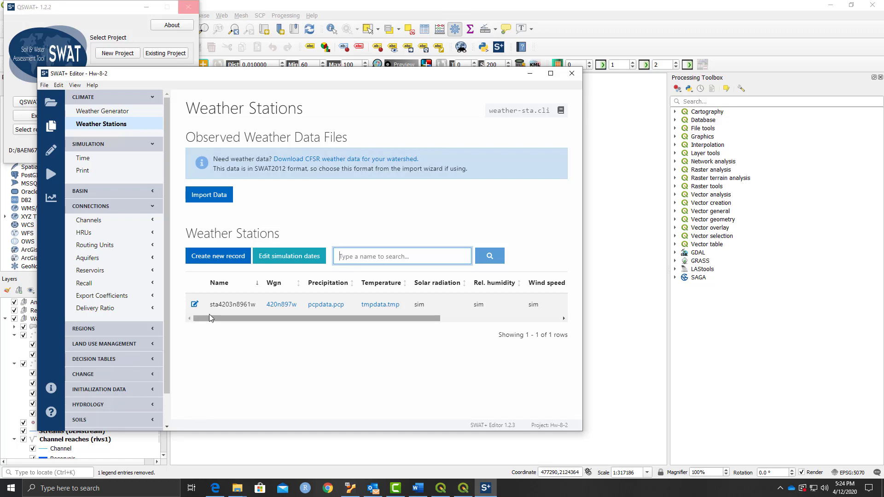
mouse_move(210, 316)
mouse_down()
mouse_move(227, 319)
mouse_move(206, 322)
mouse_up()
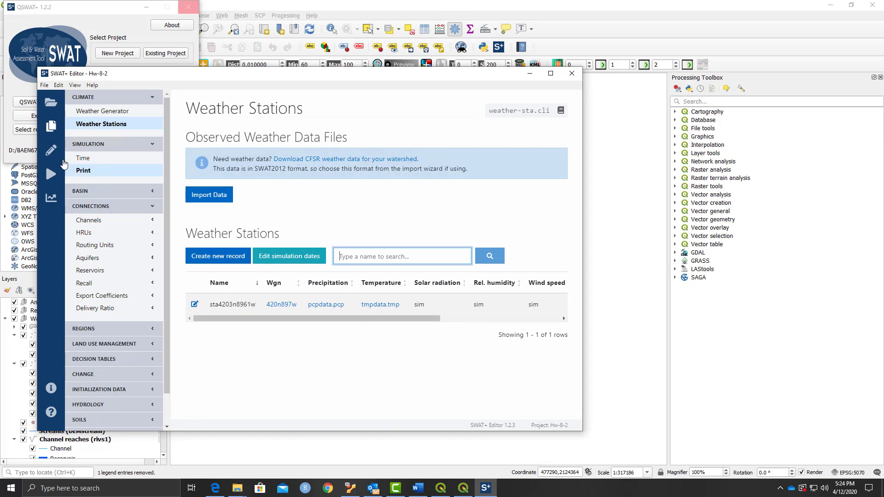
- Review the simulation time settings and set the number of years to not print output to 0 in the print settings
click(92, 158)
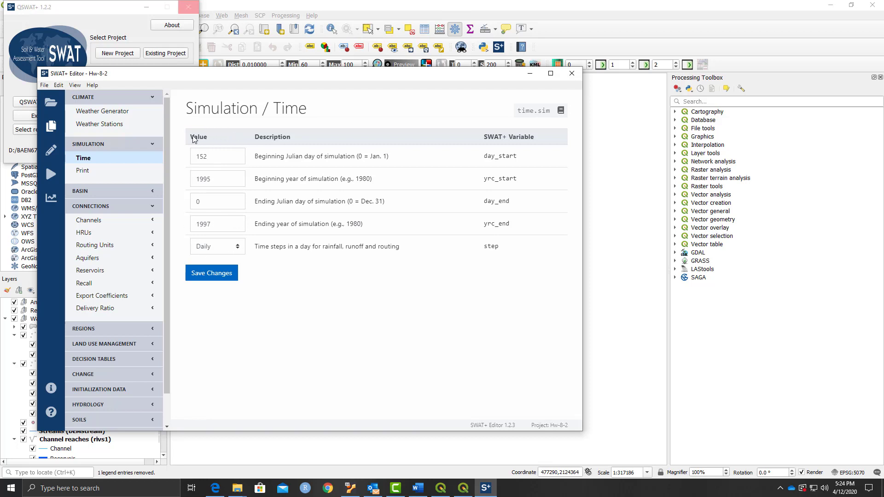
click(91, 171)
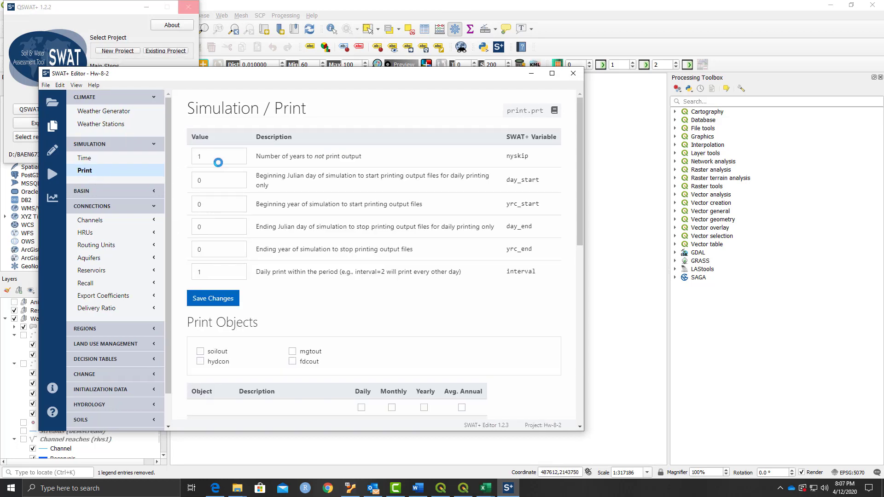
click(208, 157)
drag(199, 156, 196, 156)
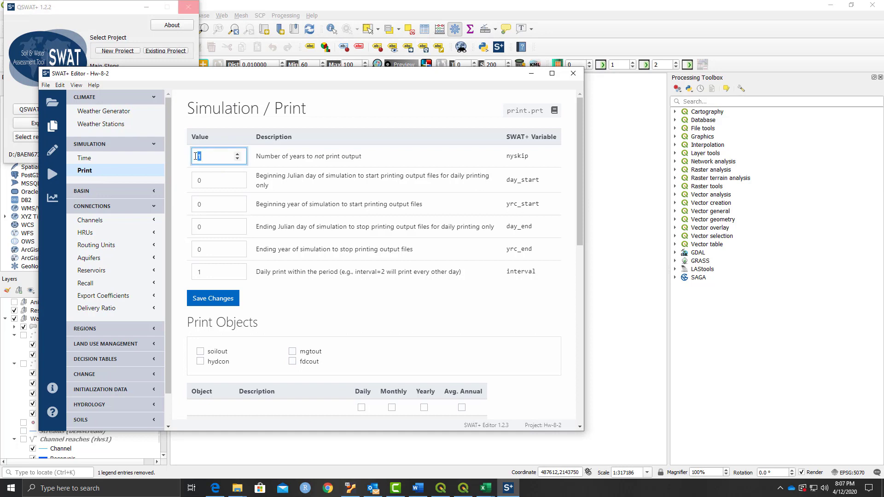
text(0)
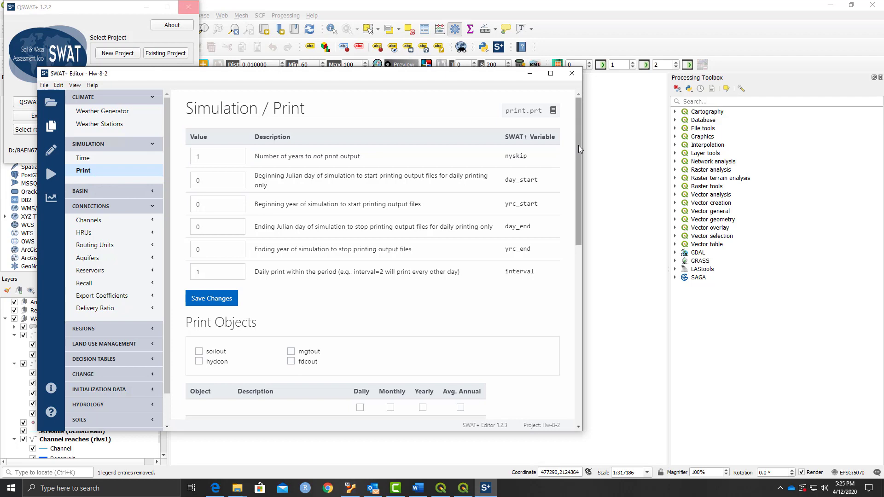
- Disable yearly output for every print object from basin_wb through recall
drag(578, 145, 575, 253)
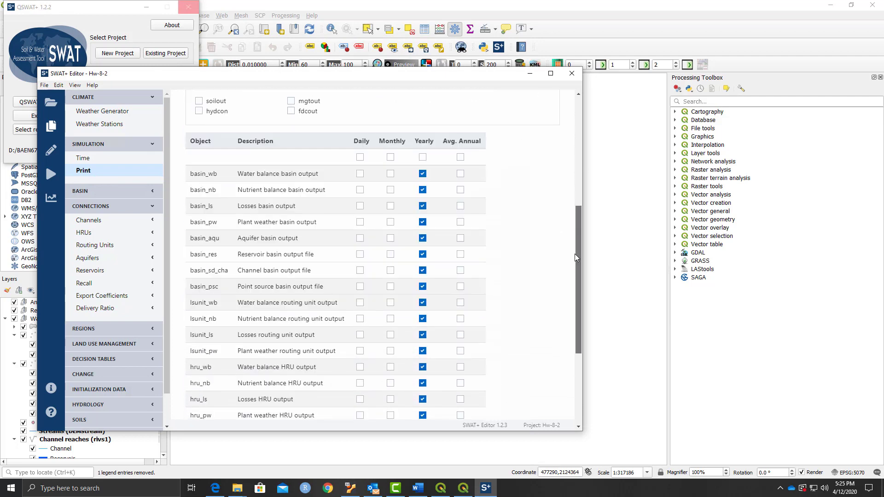
click(422, 174)
click(423, 190)
click(423, 206)
click(422, 222)
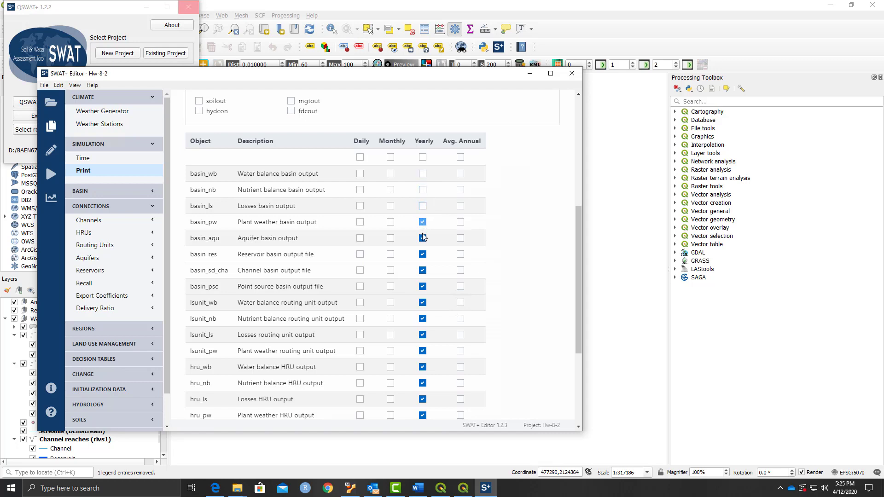
click(423, 238)
click(423, 254)
click(422, 270)
click(422, 286)
click(423, 302)
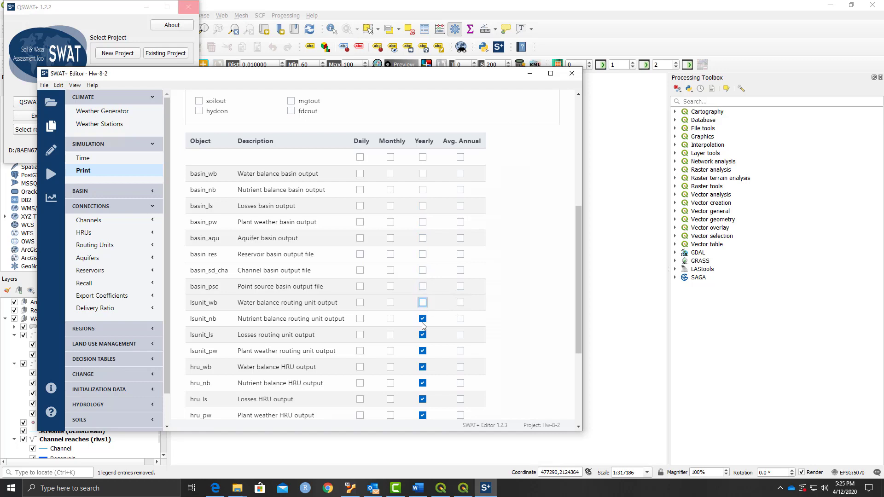
click(423, 335)
click(422, 319)
click(423, 351)
click(423, 367)
click(423, 384)
click(422, 399)
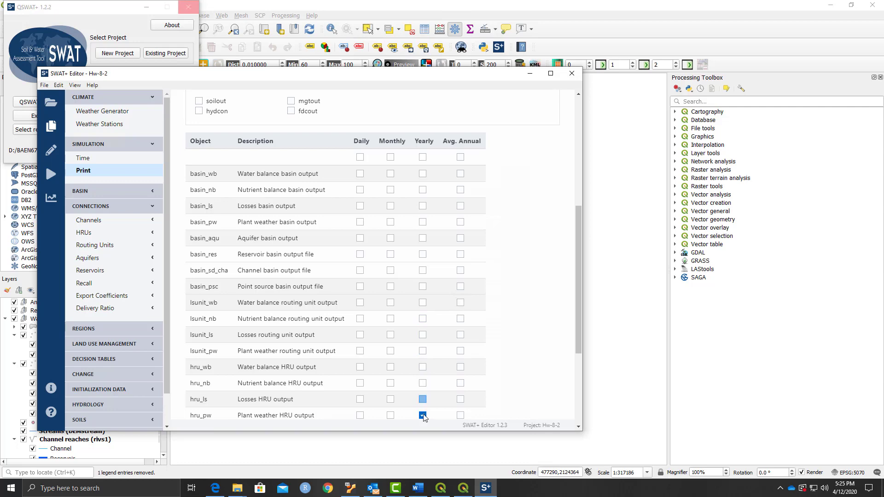
click(422, 416)
scroll(424, 313, down, 3)
click(423, 272)
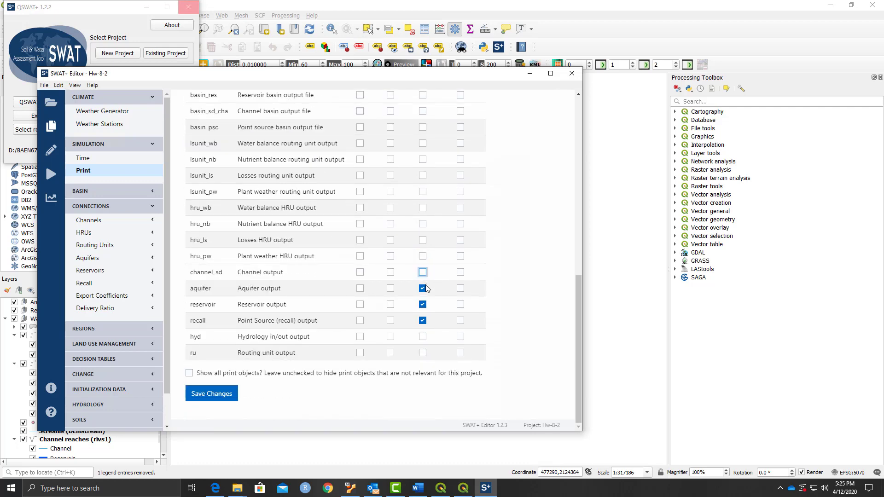
click(422, 288)
click(422, 304)
click(422, 320)
- Enable monthly output for the eight basin print objects, basin_wb through basin_psc, and save the print settings
scroll(381, 320, up, 4)
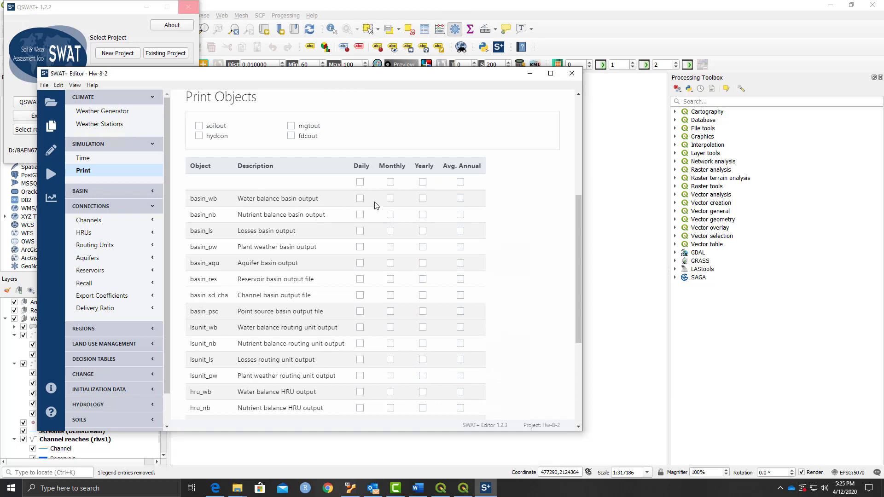
click(391, 200)
click(391, 215)
click(390, 231)
click(390, 247)
click(391, 263)
click(390, 280)
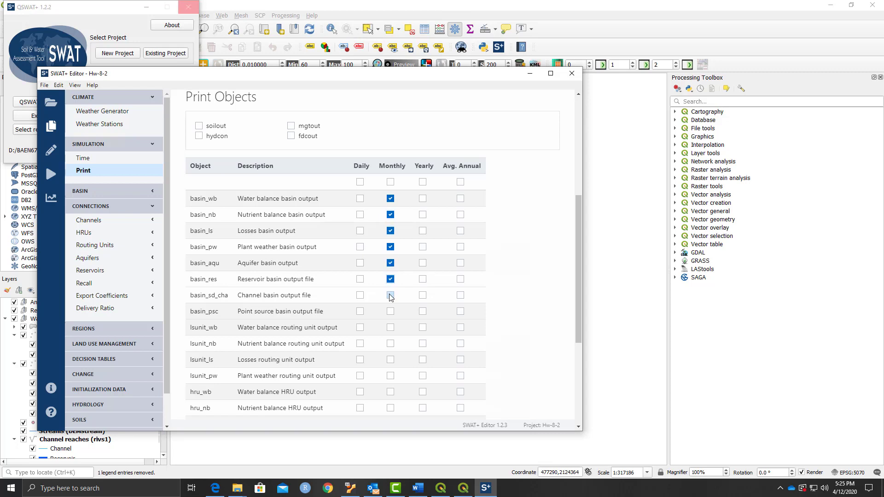
click(391, 295)
click(391, 312)
scroll(469, 283, down, 4)
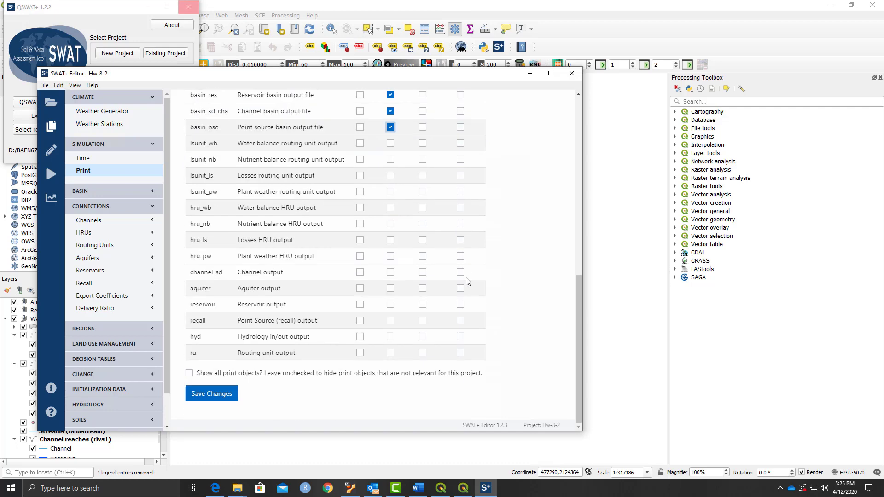
click(210, 395)
- Write the SWAT+ input files to the project's Scenarios/Default/TxtInOut folder, allowing existing files to be overwritten
click(52, 150)
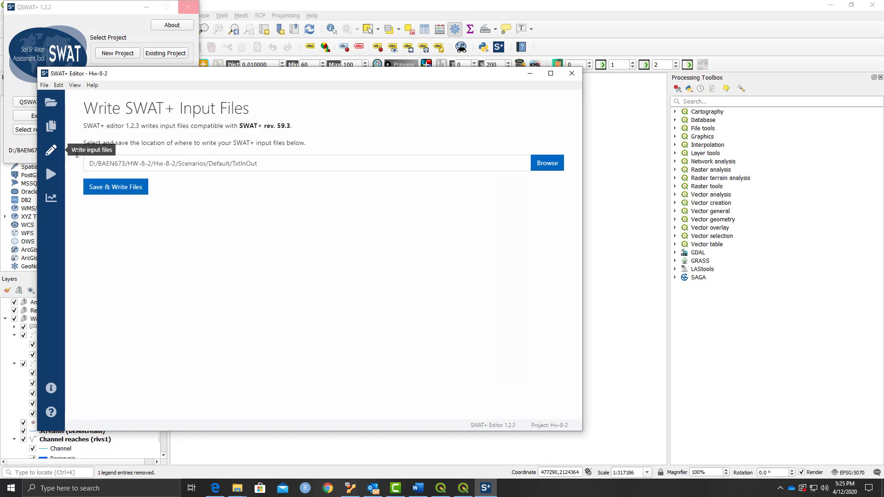
click(111, 183)
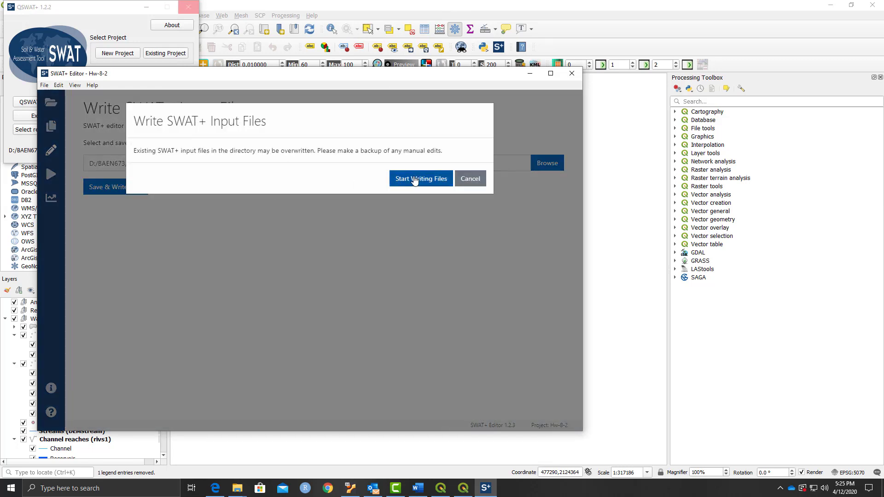
click(414, 179)
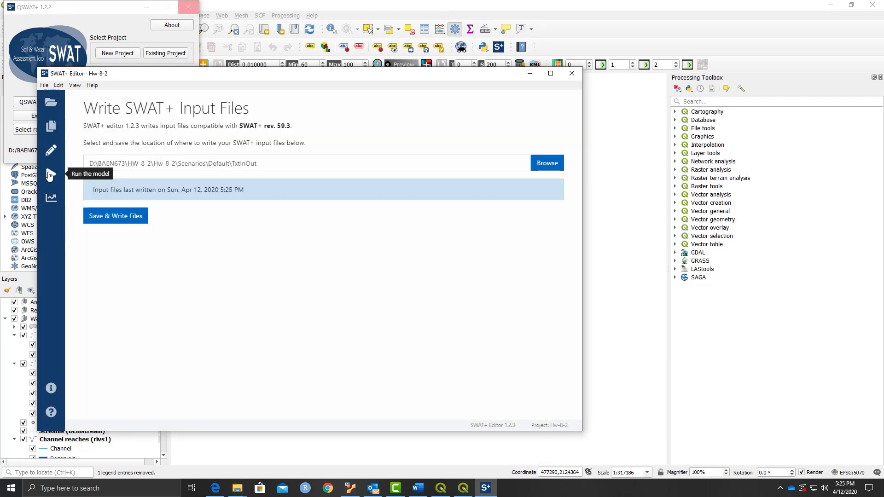
- Run the SWAT+ model without the debug version and close the run log once the simulation finishes
click(50, 174)
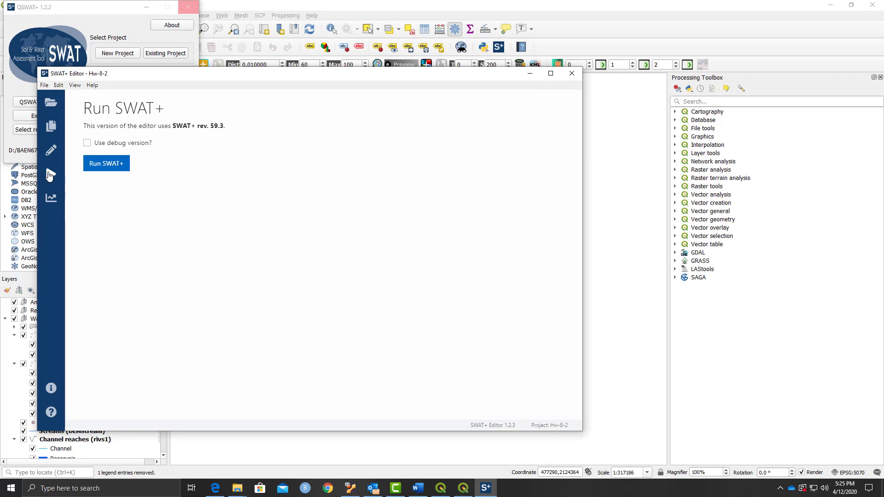
click(107, 164)
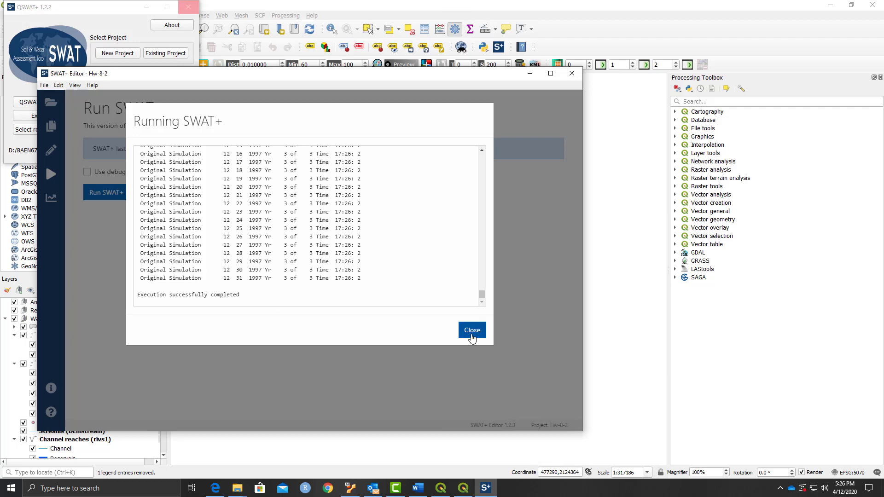
click(471, 336)
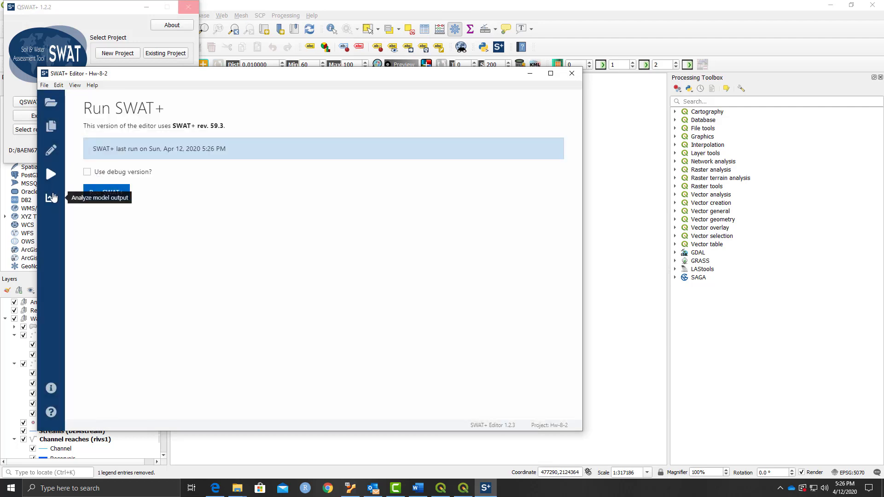
- Import the model output text files into the SQLite database and exit SWAT+ Editor to return to QSWAT+
click(51, 199)
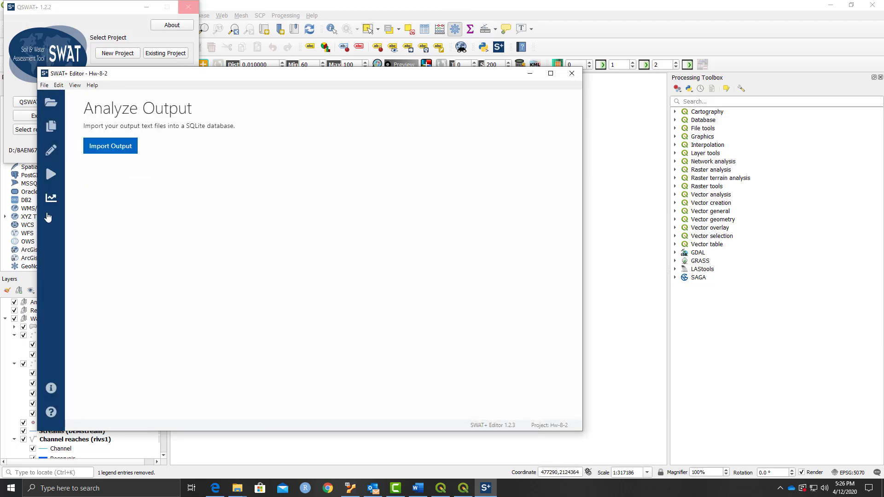
click(111, 146)
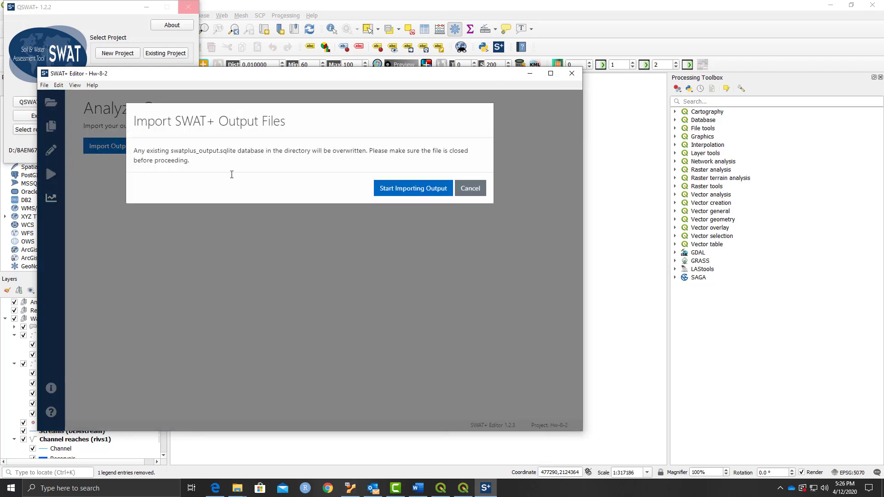
click(383, 191)
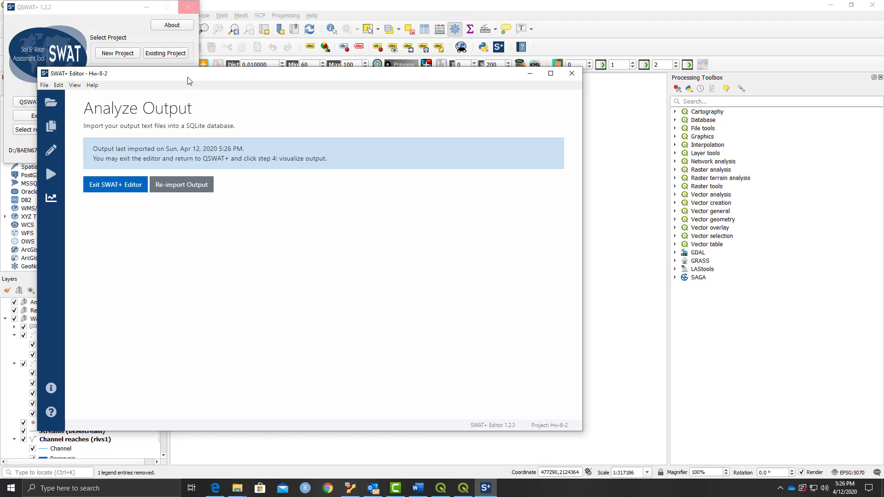
click(116, 188)
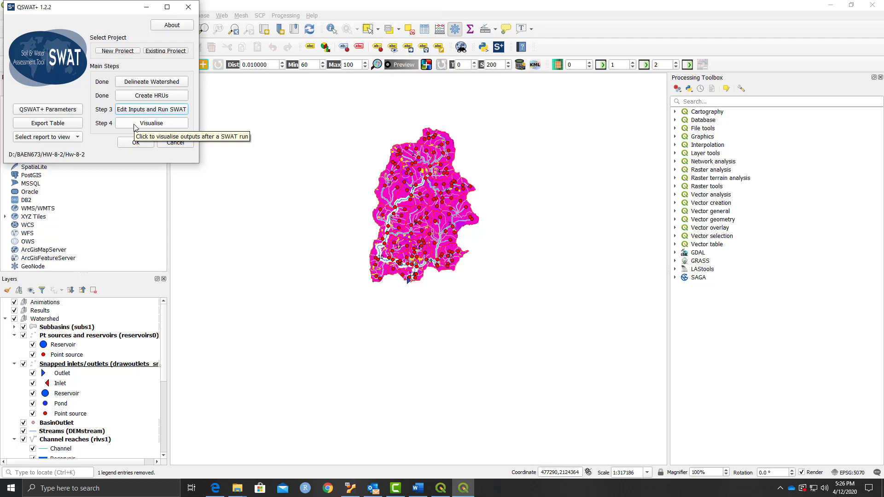
- Start the results visualisation in QSWAT+ and choose the basin_wb_mon output table for plotting
click(134, 125)
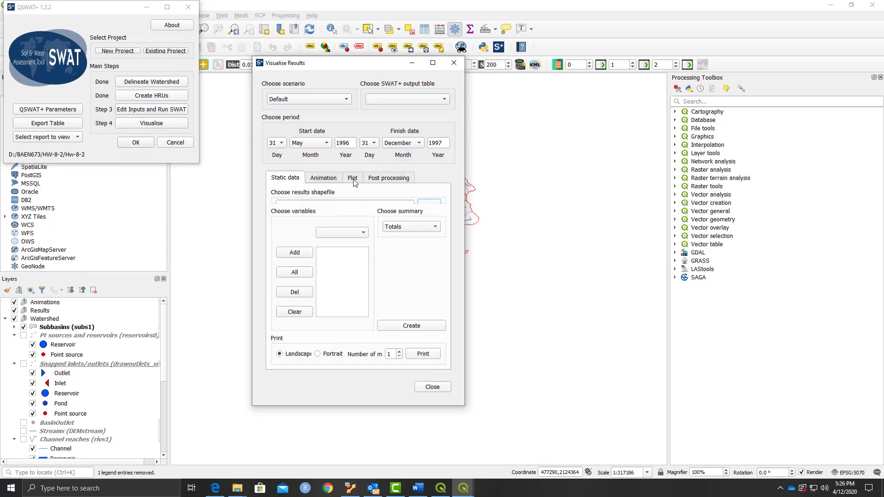
click(353, 179)
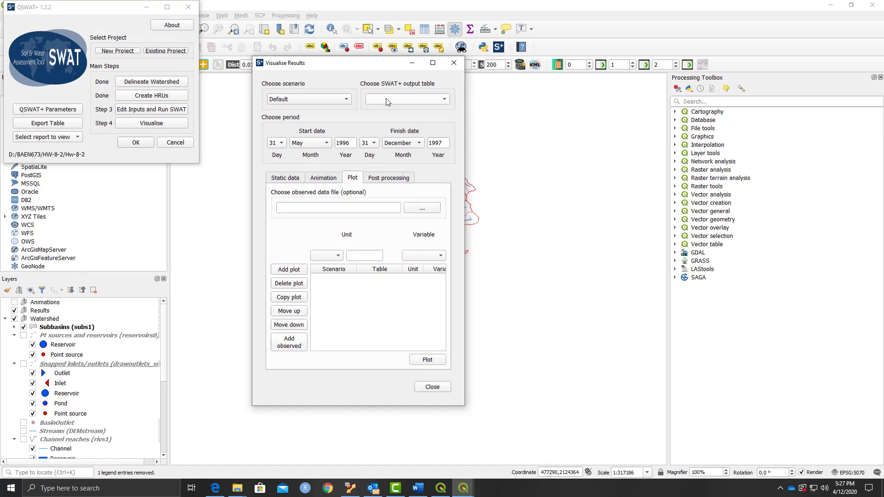
click(387, 102)
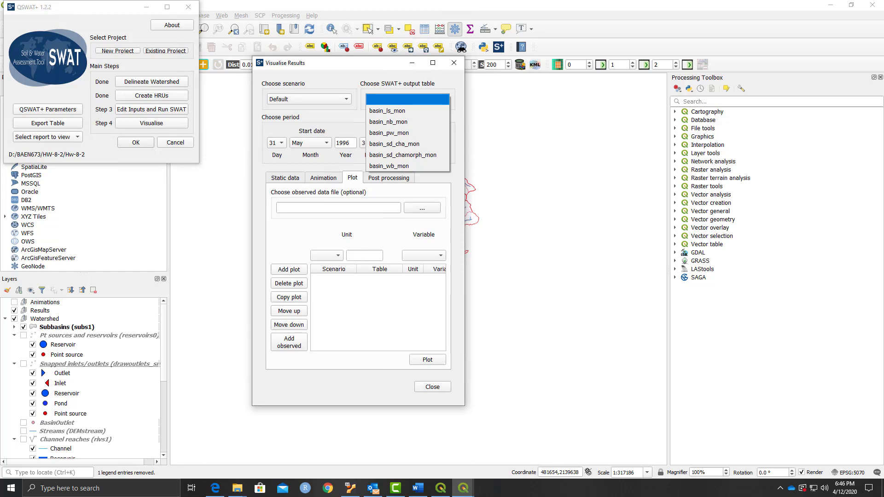
click(241, 449)
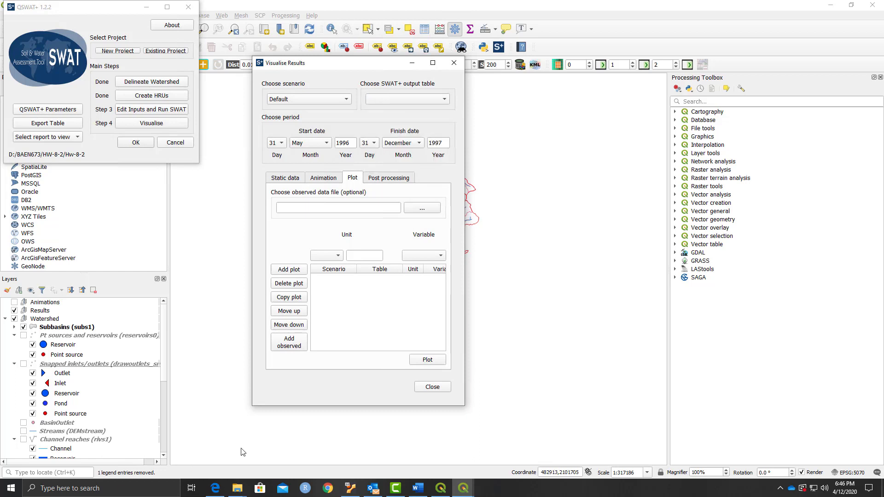
click(374, 102)
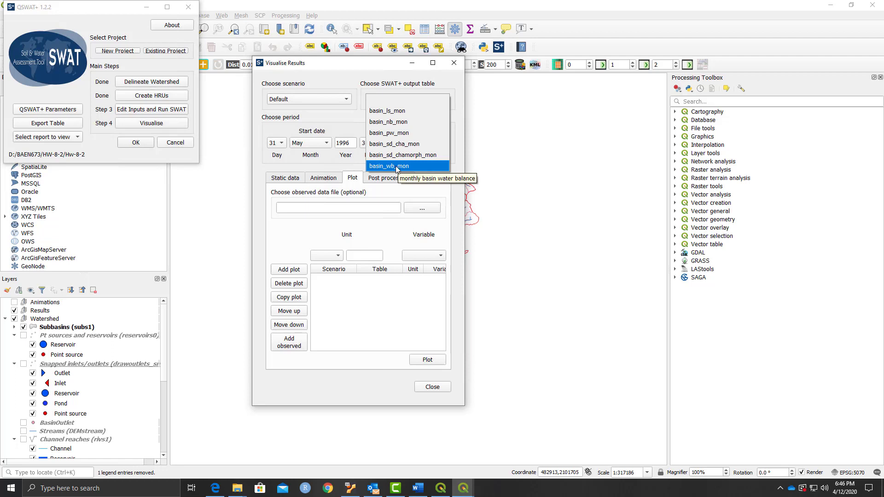
click(396, 166)
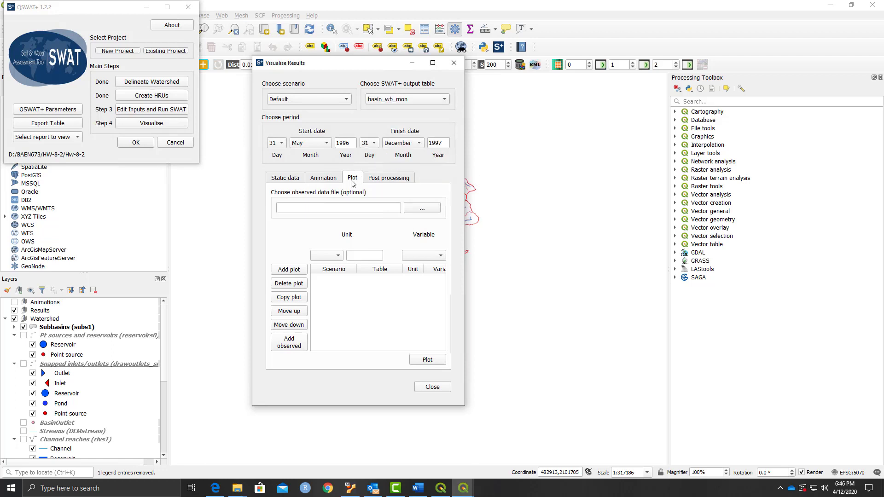
- Load observed_yield.csv from the Ex7Data\Observed folder as the observed data file for the plot
click(417, 209)
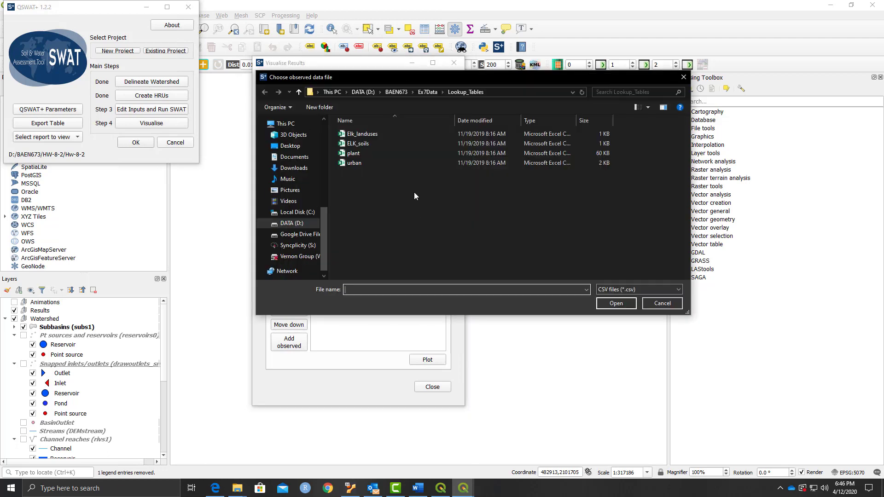
click(432, 92)
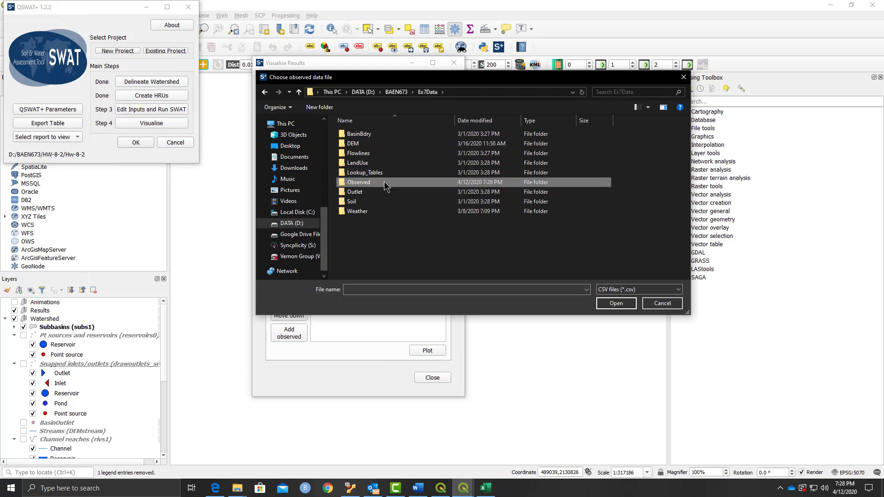
double_click(384, 183)
click(363, 136)
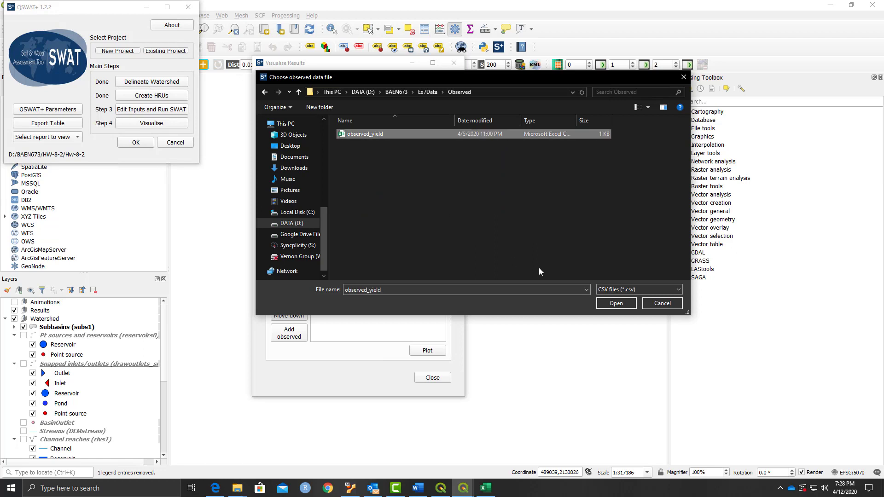
click(616, 305)
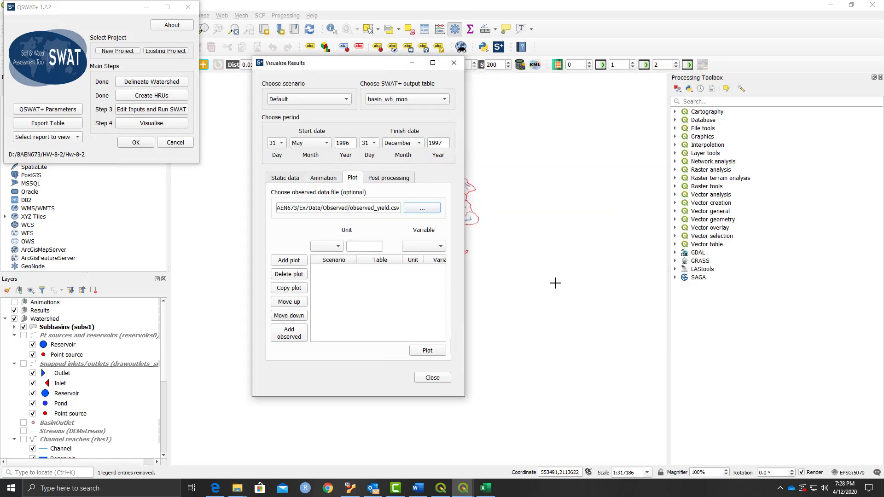
- Add a plot series for unit 1 with the variable wateryld, plus the observed yield series
click(330, 250)
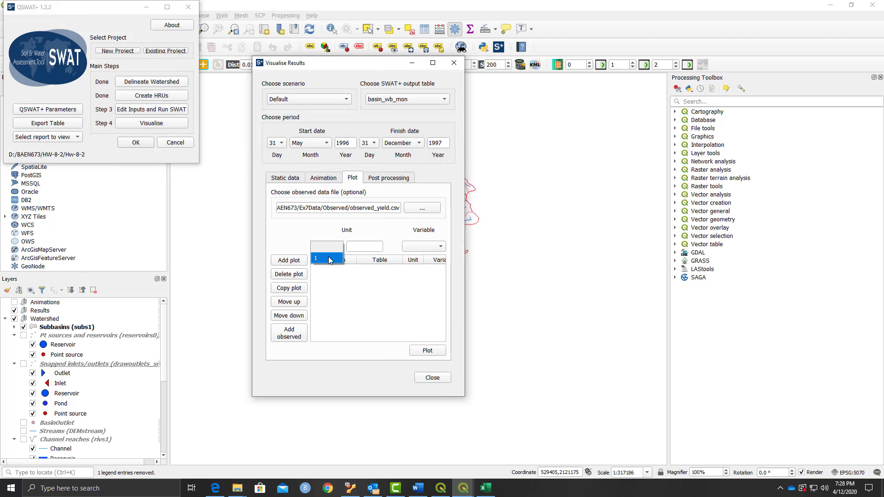
click(330, 260)
click(433, 248)
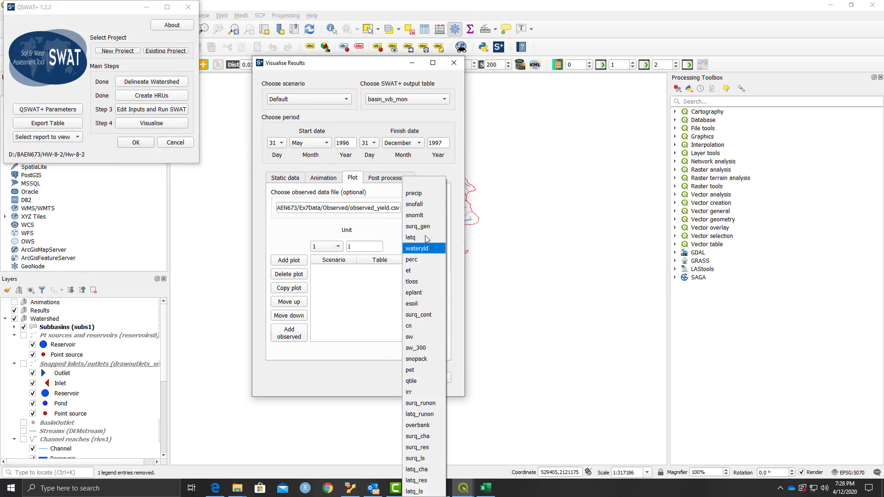
click(421, 248)
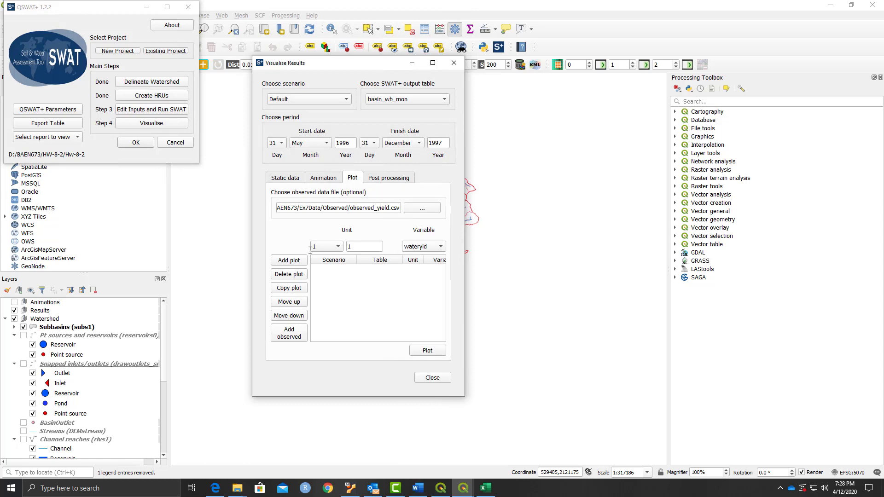
click(278, 262)
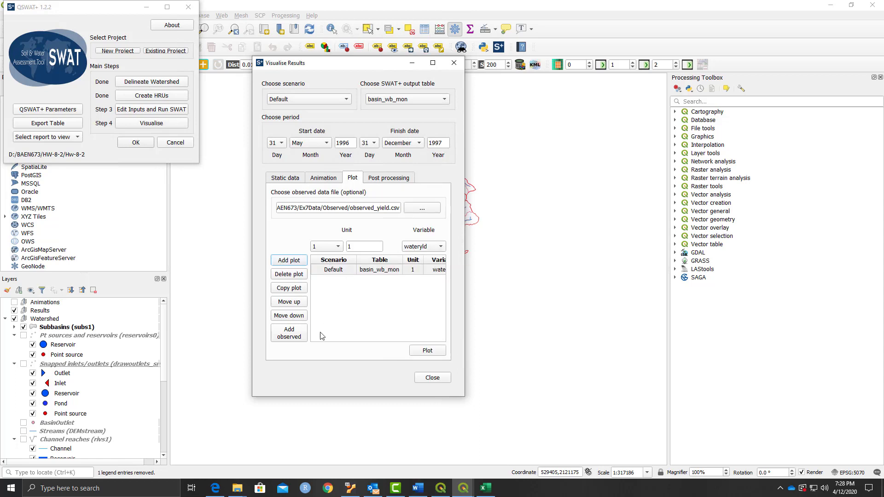
click(288, 340)
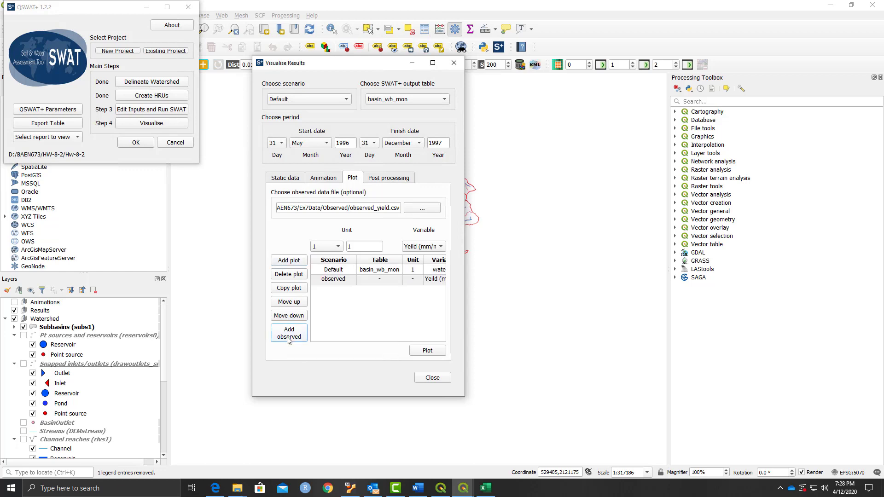
- Plot the simulated and observed series, saving the data as plot1, then review the graph and close it
click(424, 355)
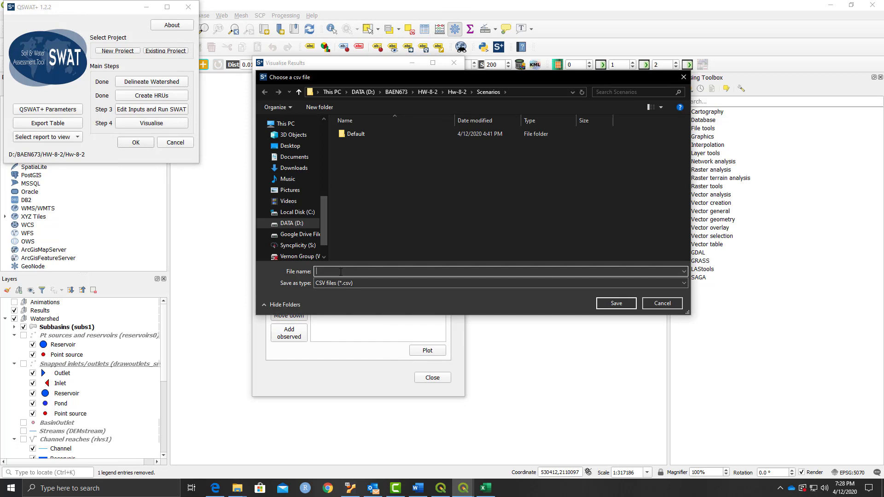
text(plot1)
key(Return)
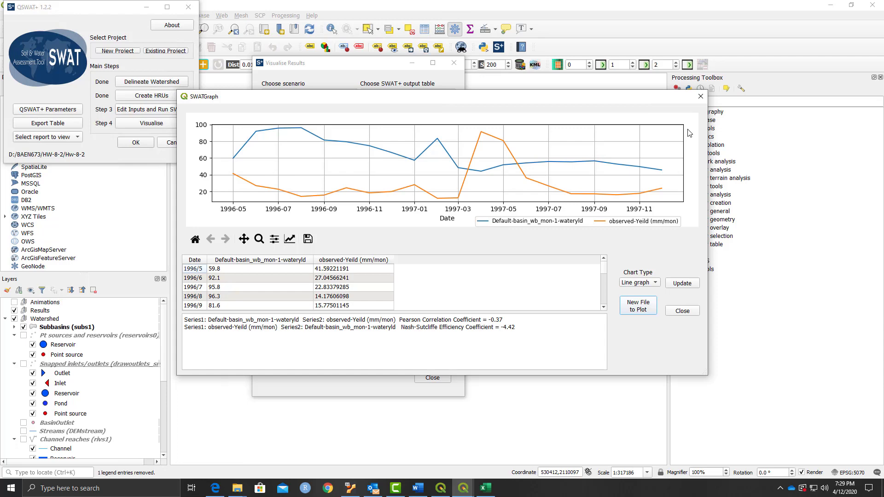
drag(598, 97, 630, 106)
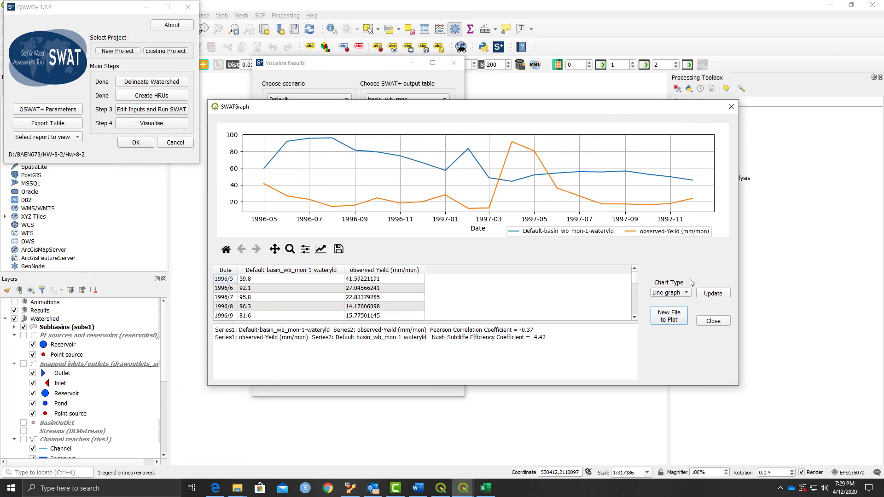
click(713, 321)
- Reopen project Hw-8-2 in SWAT+ Editor, answer the watershed change question and move the editor window clear of the QSWAT+ dialog
click(167, 111)
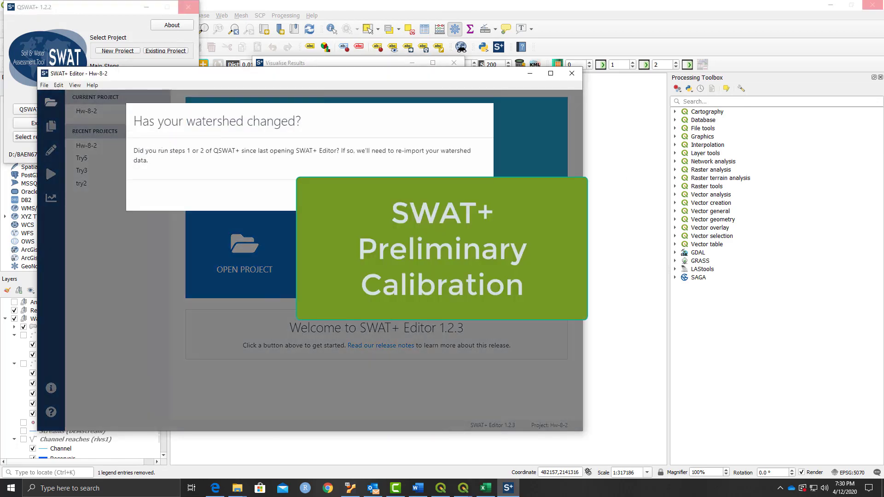
click(362, 197)
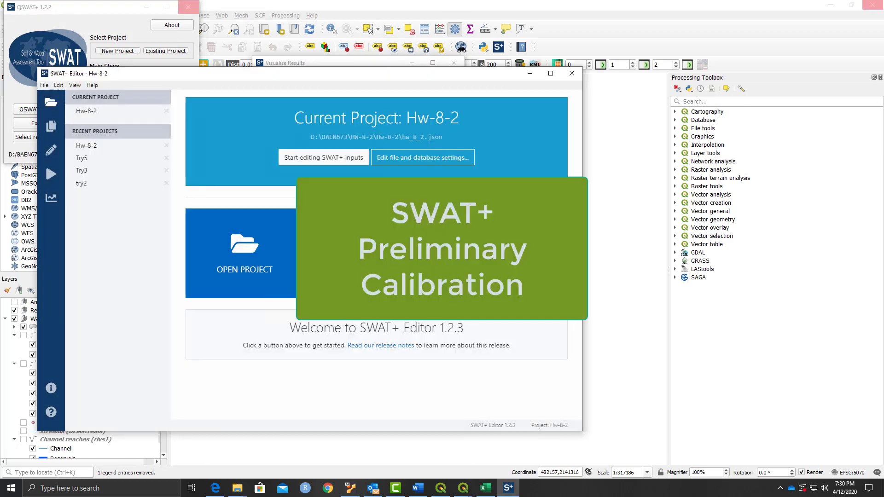
drag(276, 73, 442, 61)
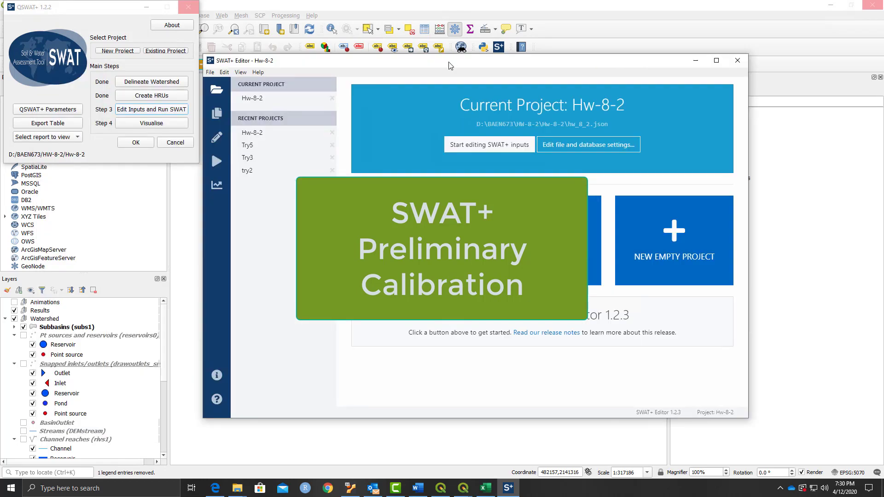
- Set the basin crack flow code to 1 - Model crack flow in soil and save the basin codes
click(217, 113)
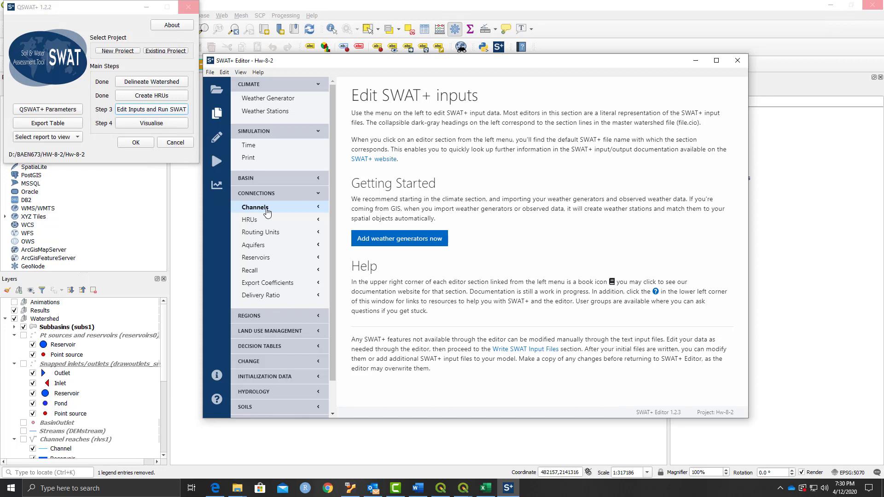
click(267, 180)
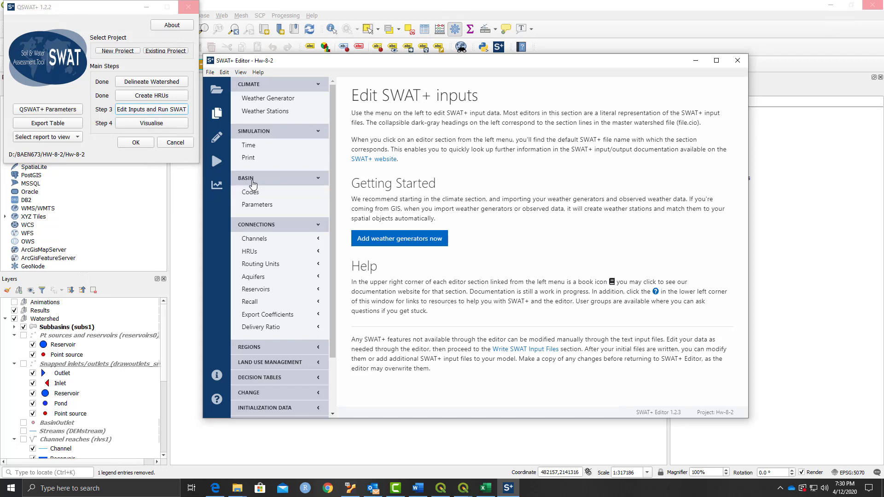
click(248, 195)
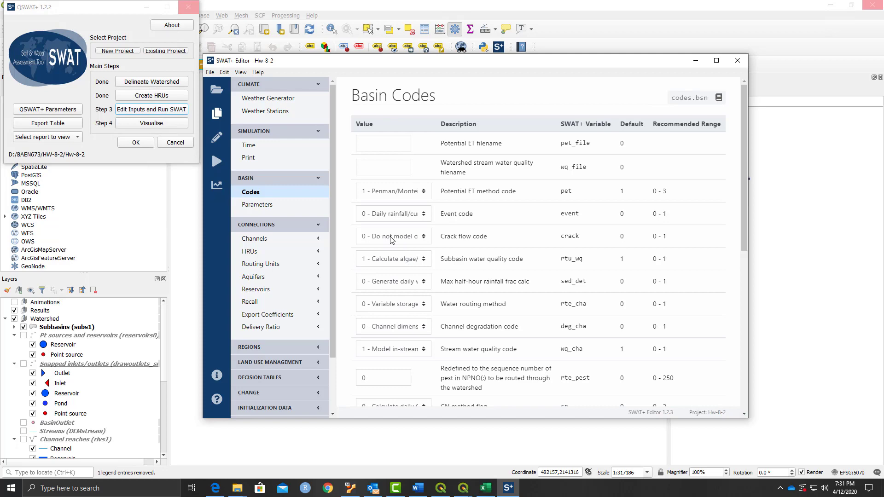
click(391, 238)
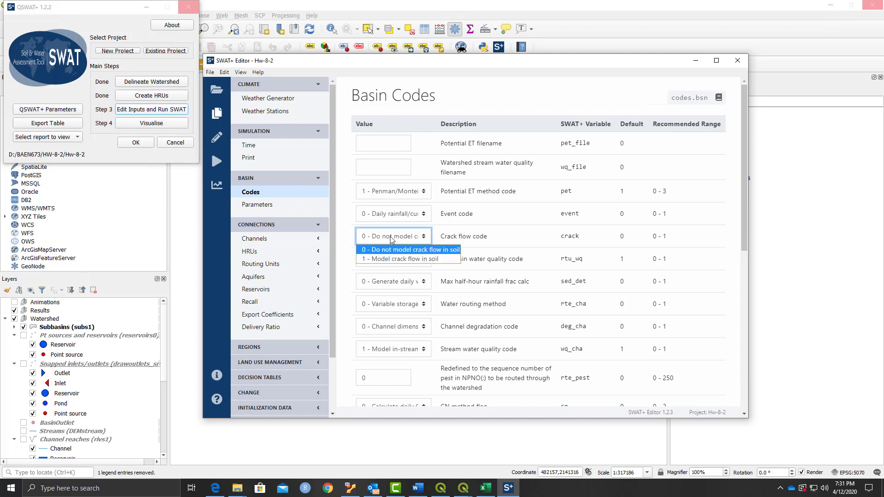
click(386, 259)
scroll(408, 259, down, 8)
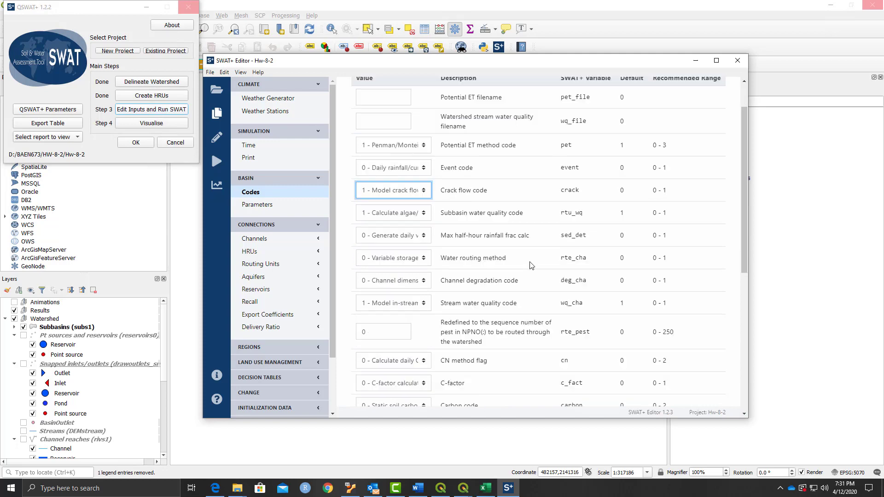
click(377, 389)
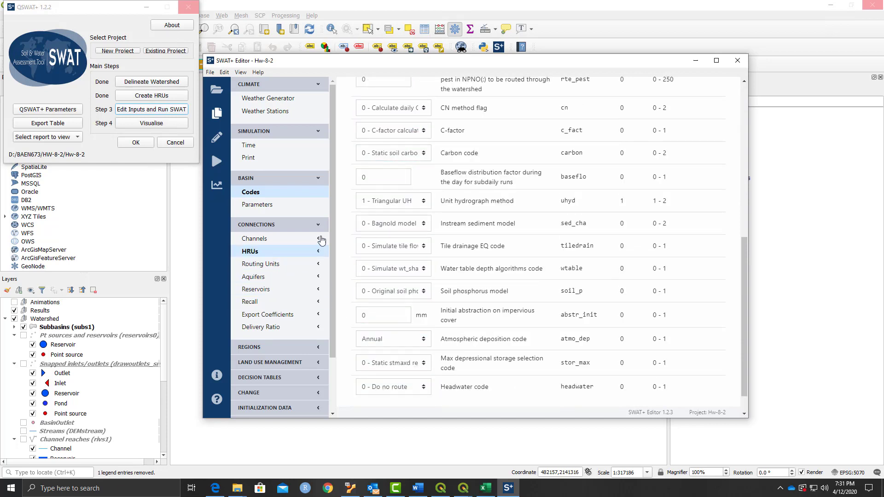
- Set soil IL002's hydrologic group to C and its maximum crack volume fraction to 0.05, save, and return to the soils list
drag(332, 232, 332, 286)
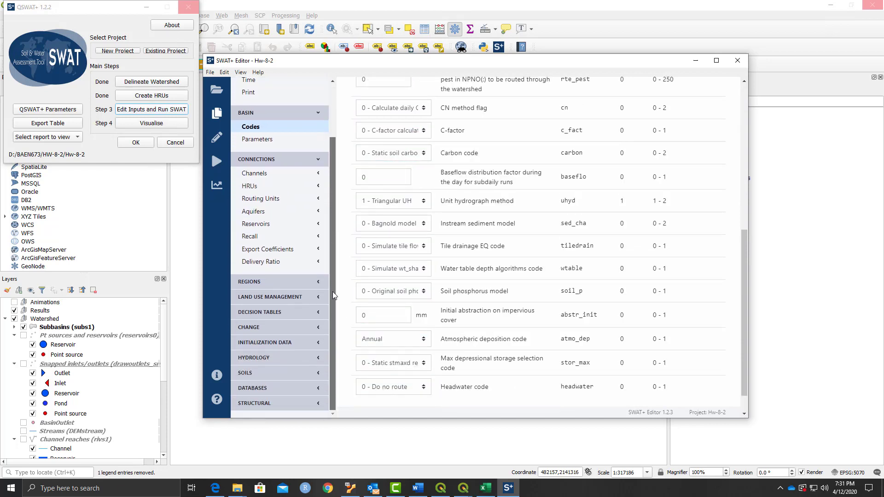
click(246, 373)
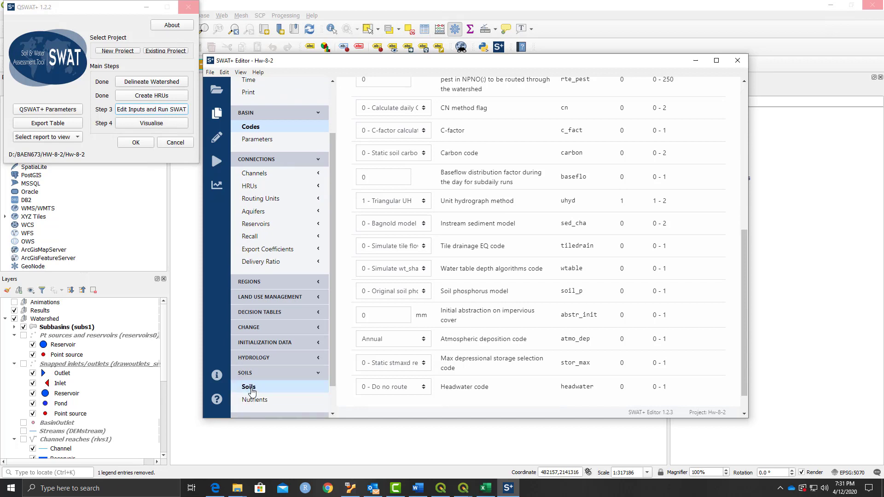
click(251, 391)
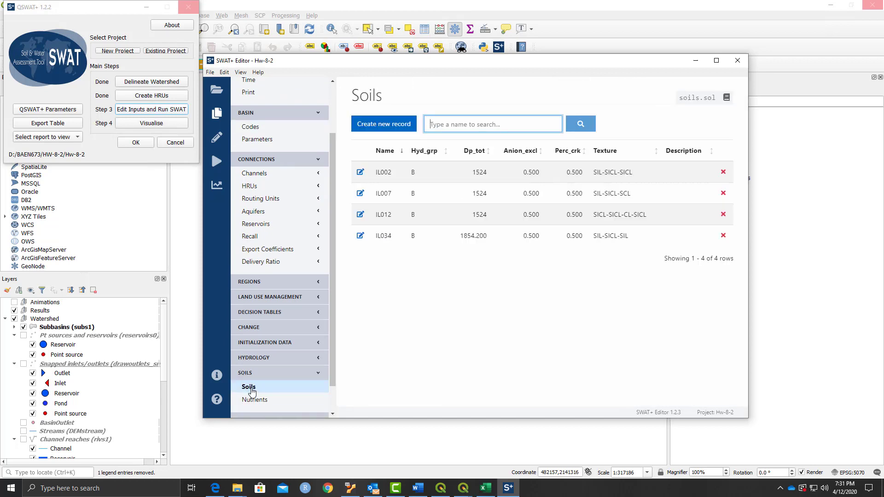
click(360, 173)
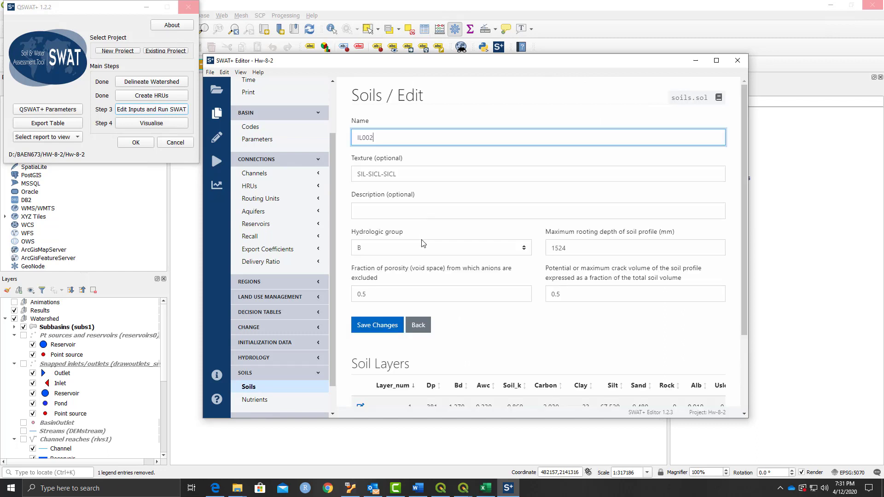
click(389, 252)
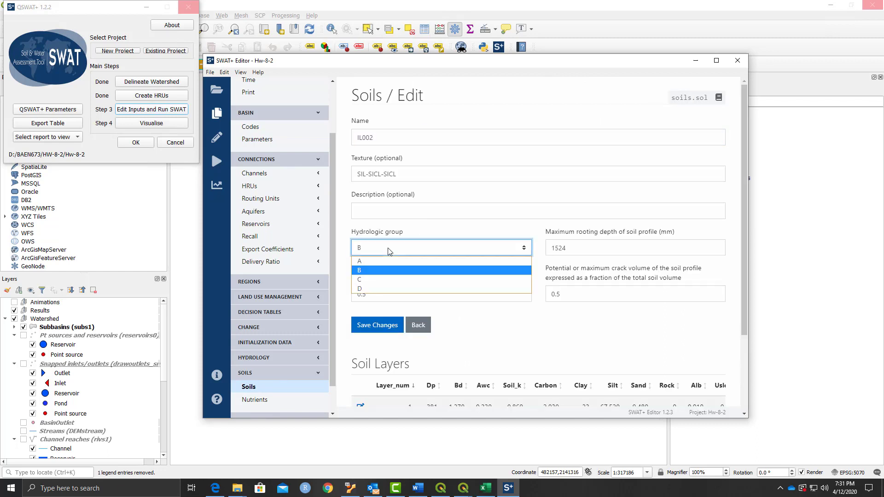
click(376, 278)
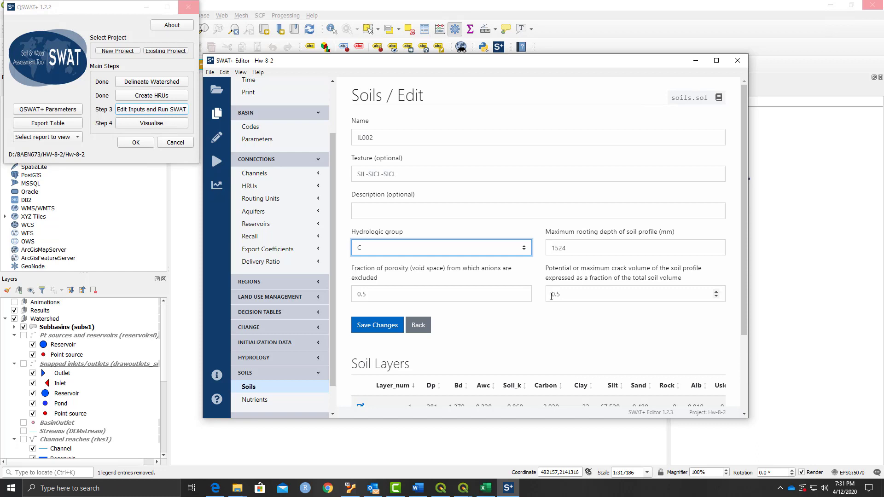
click(574, 295)
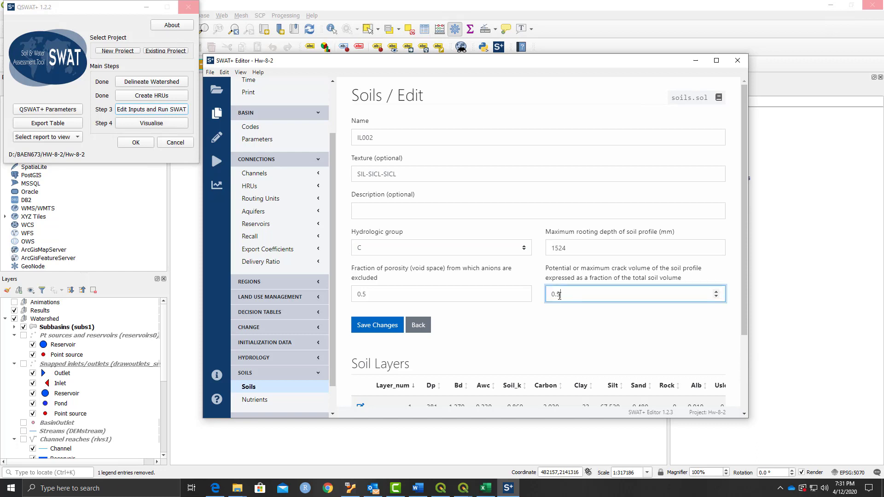
drag(559, 295, 557, 295)
text(05)
click(374, 326)
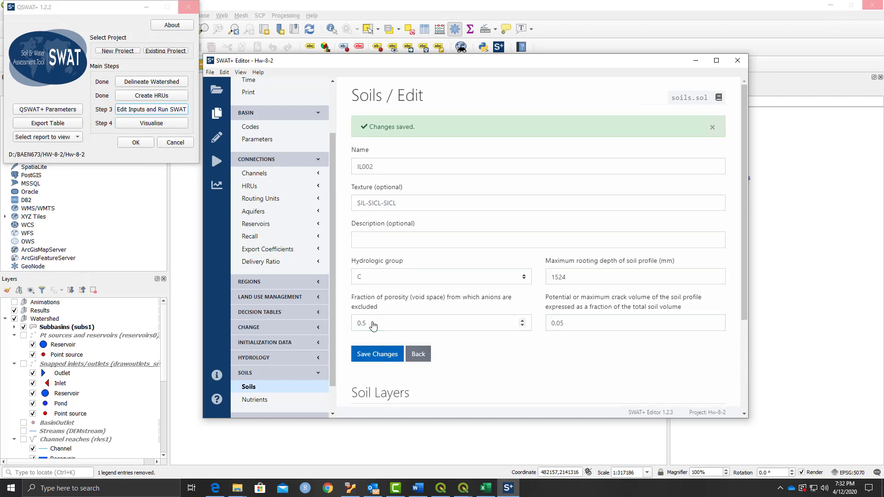
click(418, 355)
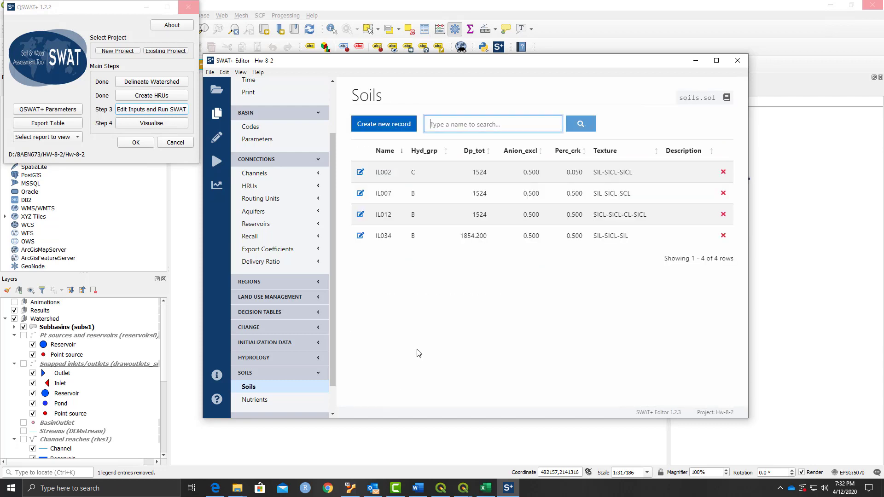
- Change soil IL007 to hydrologic group C with a crack volume fraction of 0.05, save, and return to the soils list
click(361, 200)
click(372, 249)
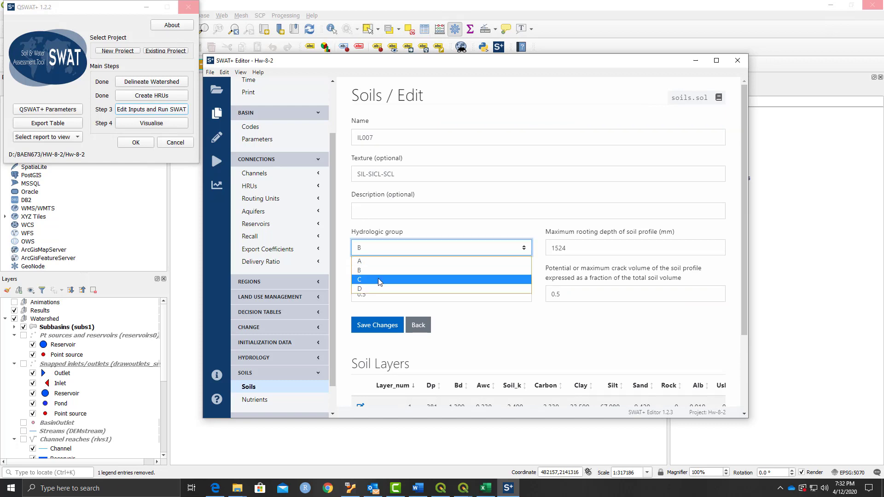
click(373, 278)
click(557, 295)
text(0)
click(393, 325)
click(418, 299)
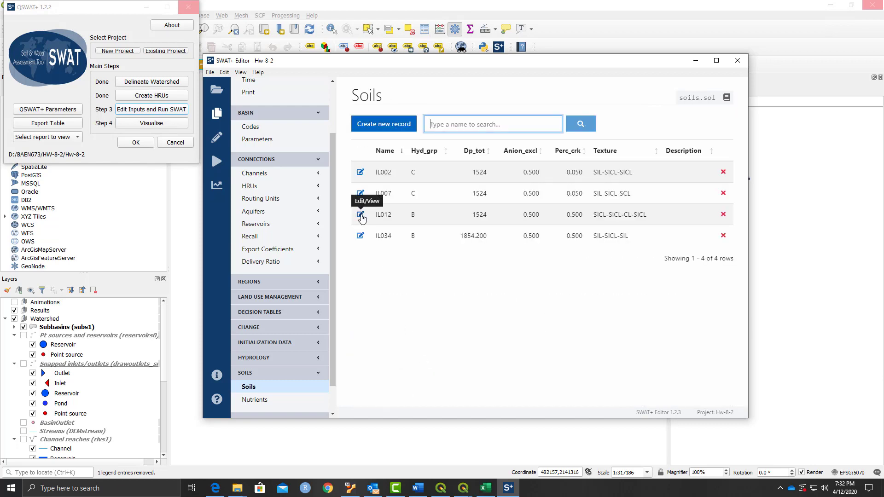
- Change soil IL012 to hydrologic group C with a crack volume fraction of 0.05, save, and return to the soils list
click(362, 221)
click(372, 248)
click(370, 280)
click(558, 294)
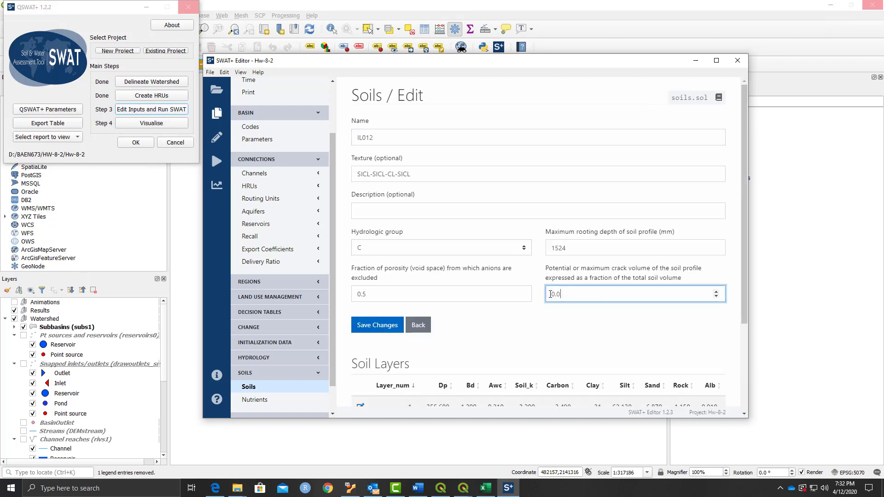
text(0)
click(376, 325)
click(419, 353)
- Change soil IL034 to hydrologic group C with a crack volume fraction of 0.05, save, and return to the soils list
click(360, 233)
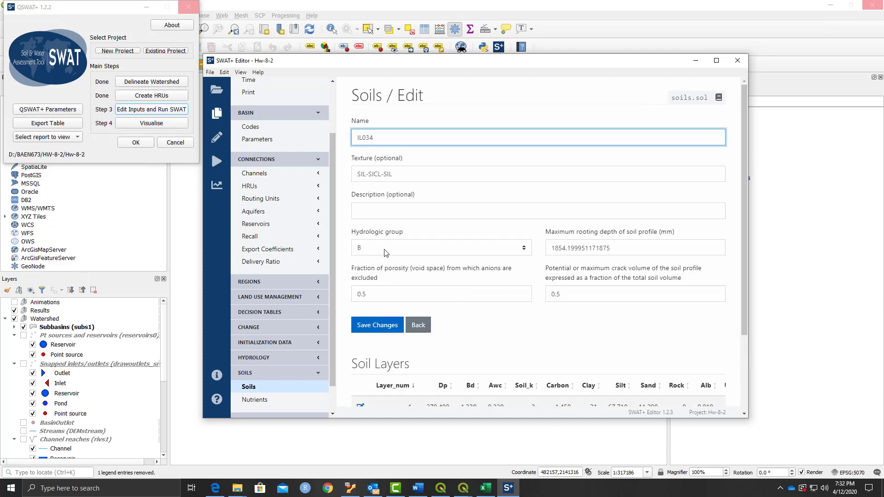
click(372, 249)
click(370, 280)
click(560, 294)
text(0)
click(375, 325)
click(418, 355)
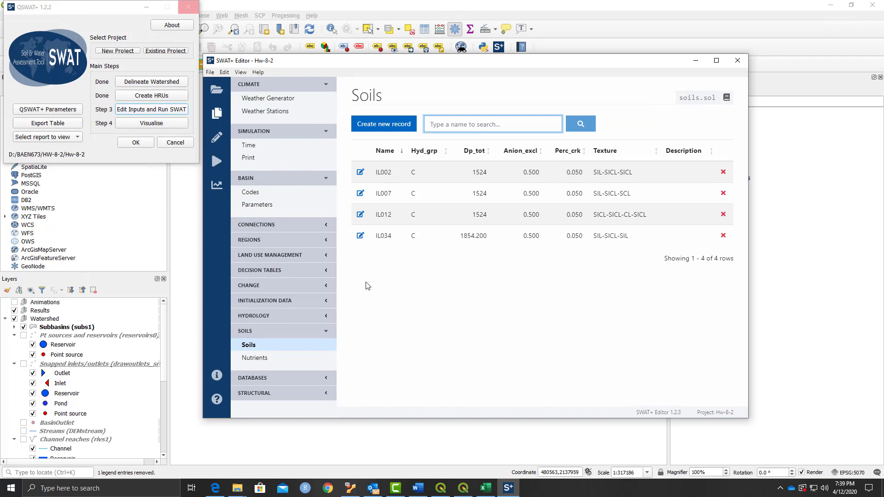
- Set the soil evaporation compensation factor (esco) to 0.1 for all hydrology records at once and save the changes
click(254, 318)
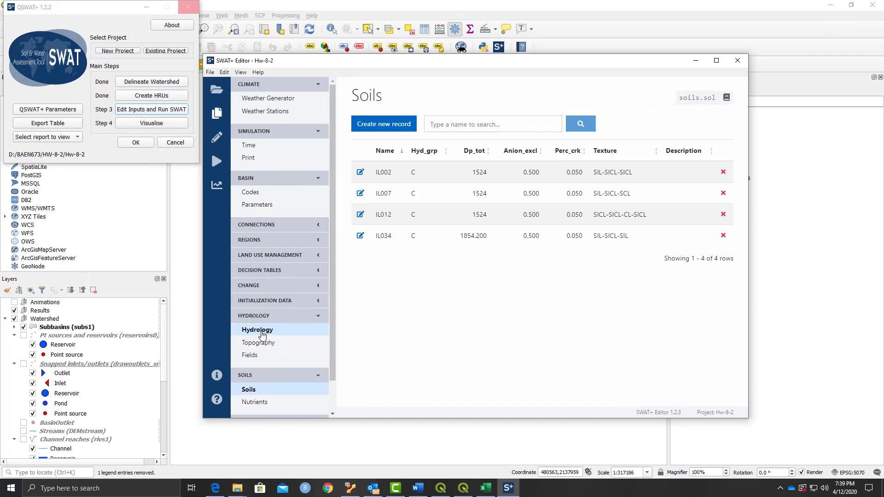
click(260, 331)
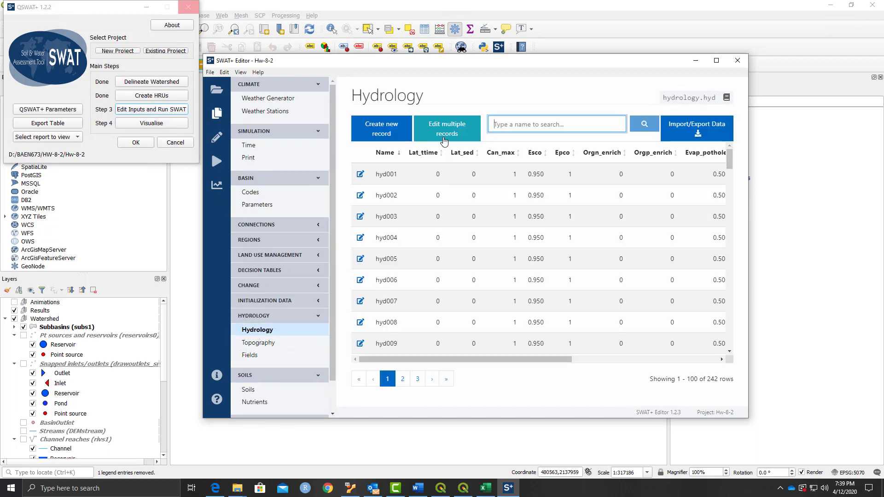
click(440, 132)
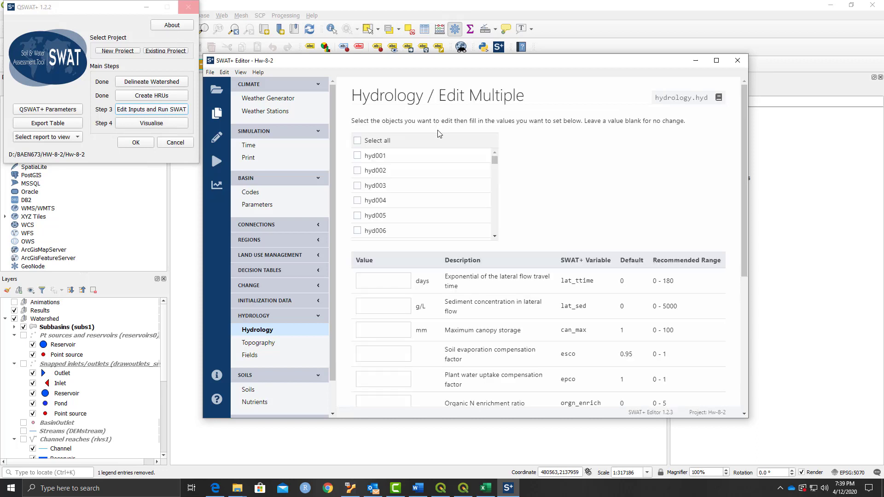
drag(742, 164, 743, 198)
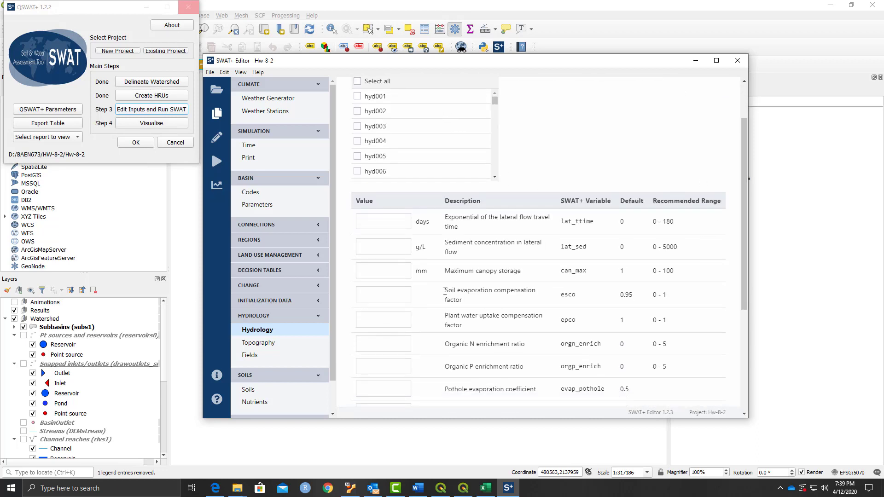
drag(444, 292, 464, 304)
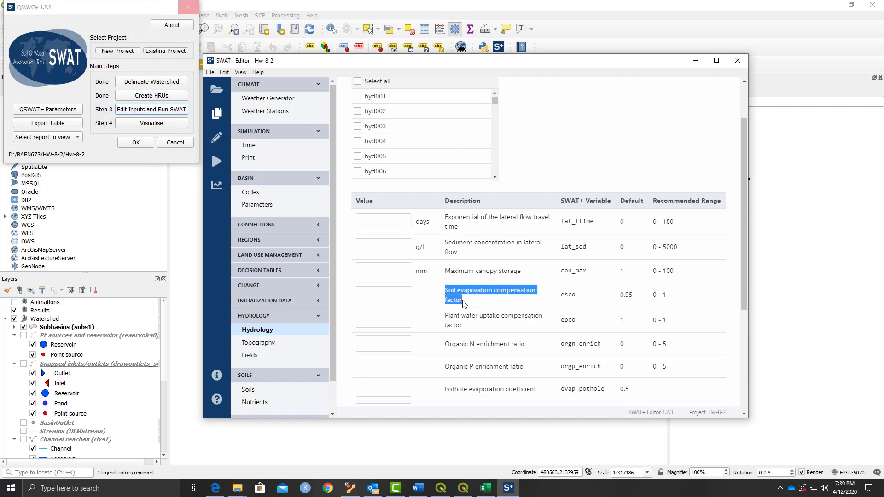
click(376, 294)
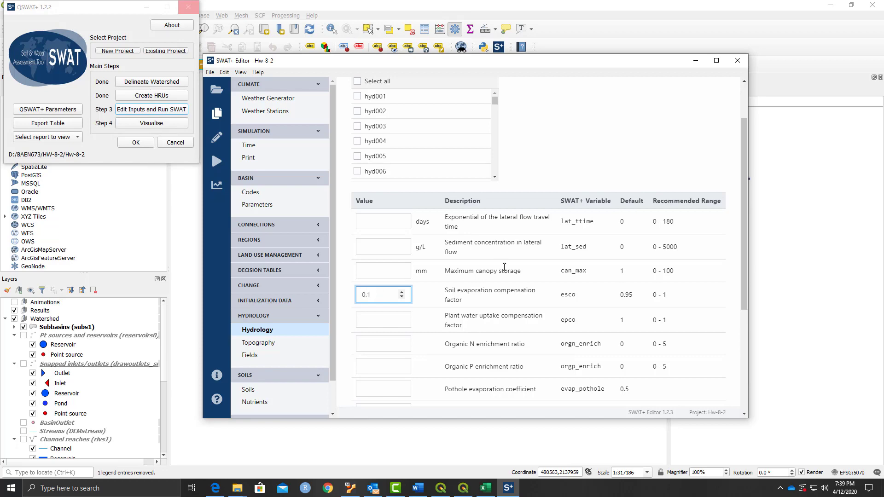
scroll(504, 267, down, 4)
scroll(495, 315, up, 5)
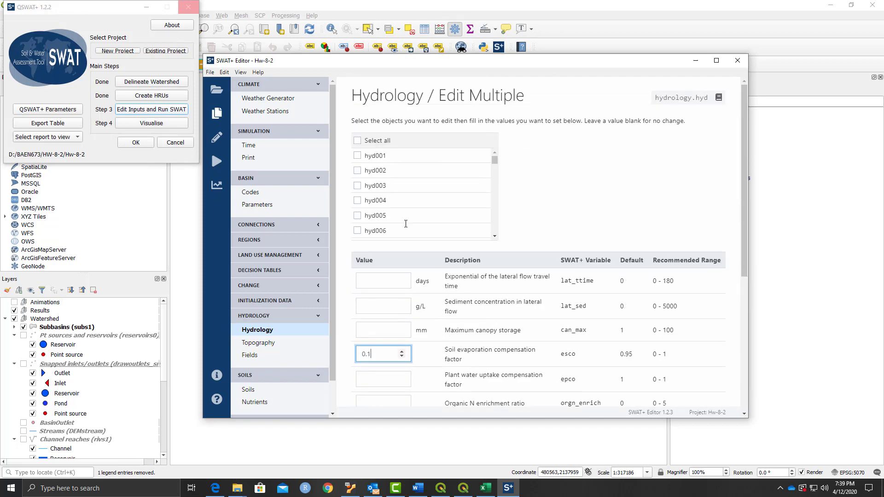
click(357, 140)
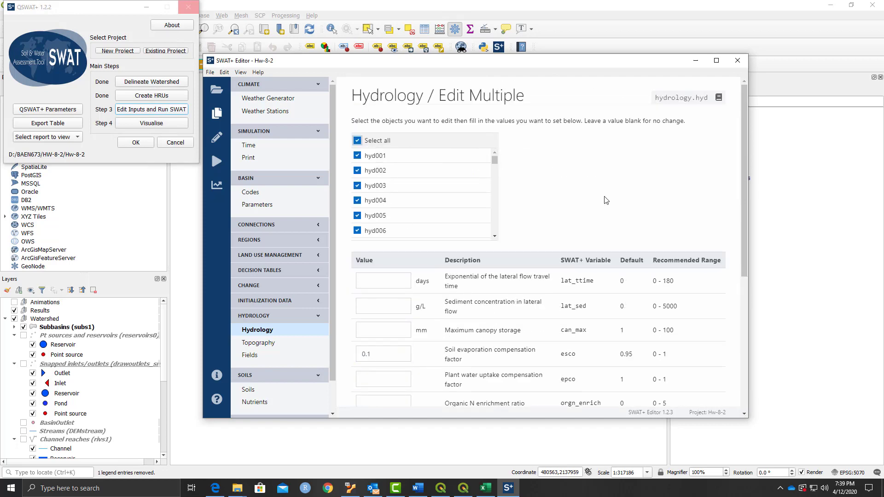
scroll(482, 276, down, 5)
click(370, 394)
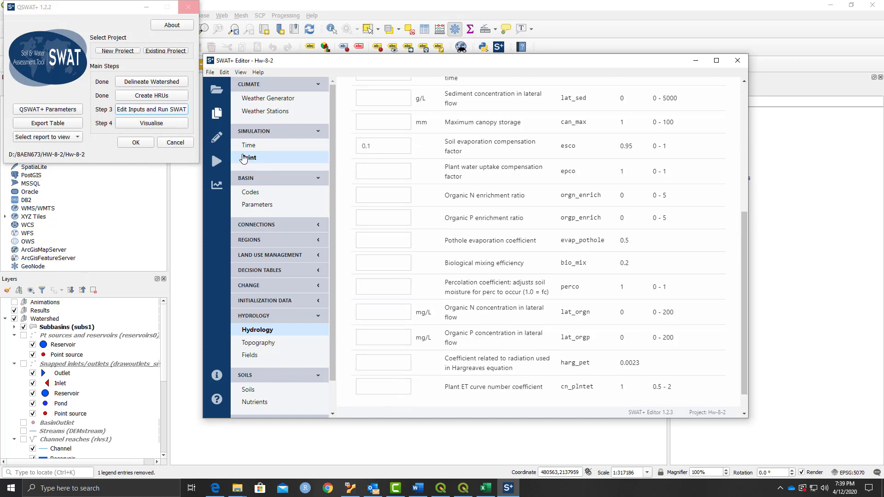
- Write the SWAT+ input files to the Default scenario's TxtInOut folder, overwriting the existing ones
click(217, 138)
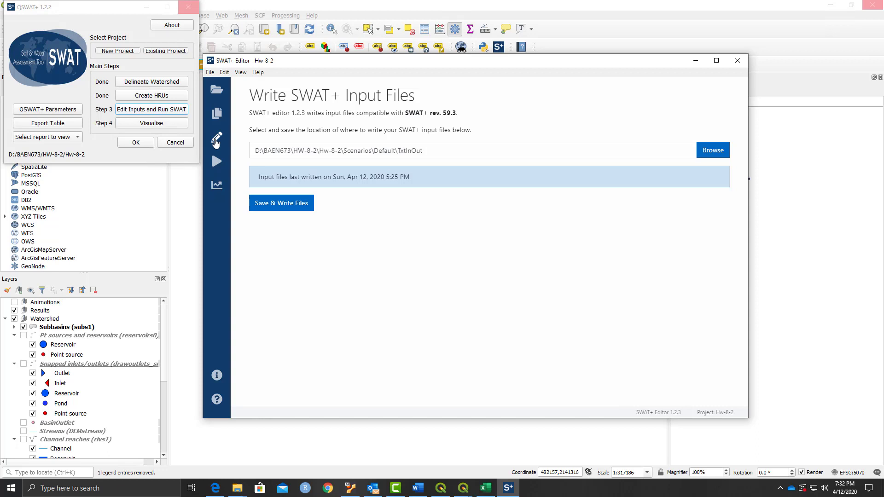
click(268, 205)
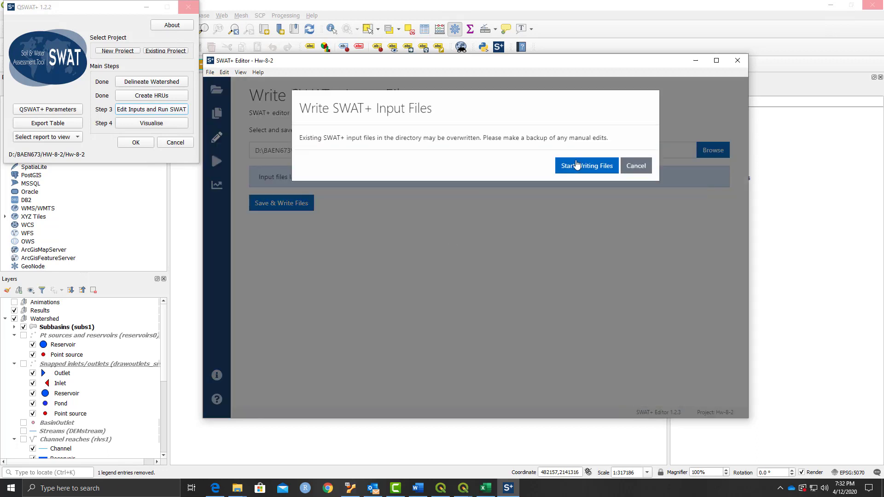
click(577, 164)
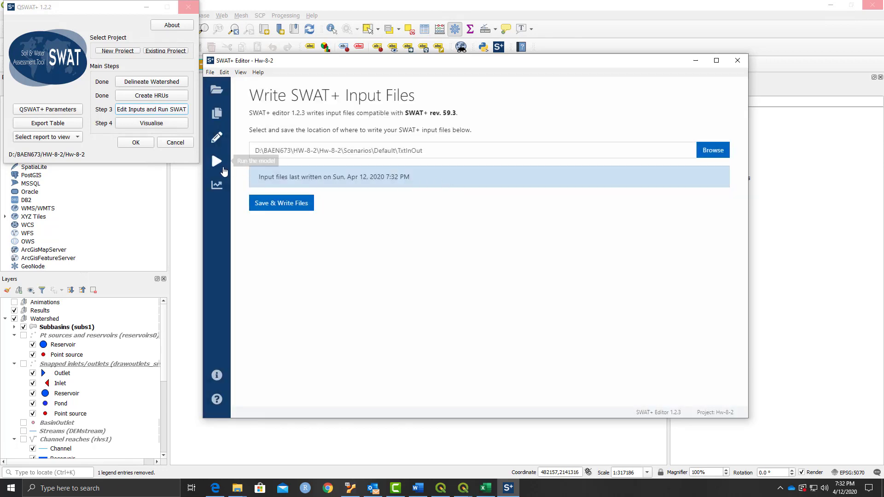
- Run the SWAT+ model without the debug version and close the run log when it completes
click(217, 162)
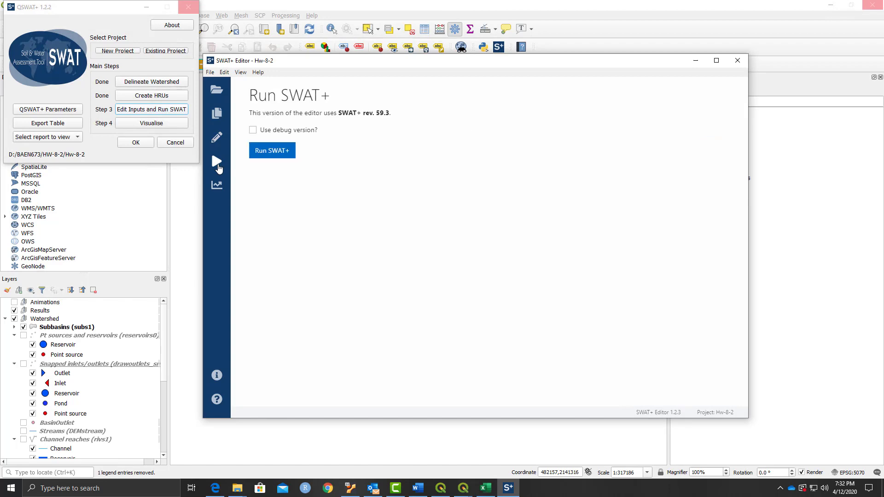
click(270, 152)
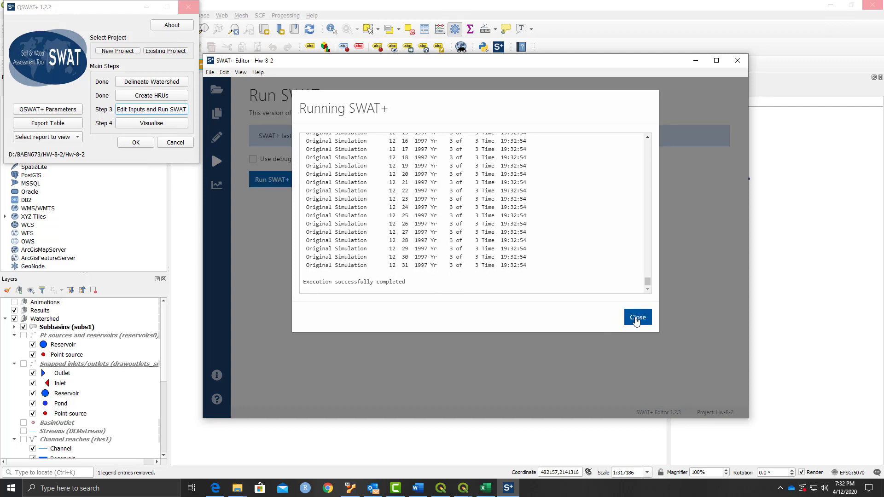
click(637, 318)
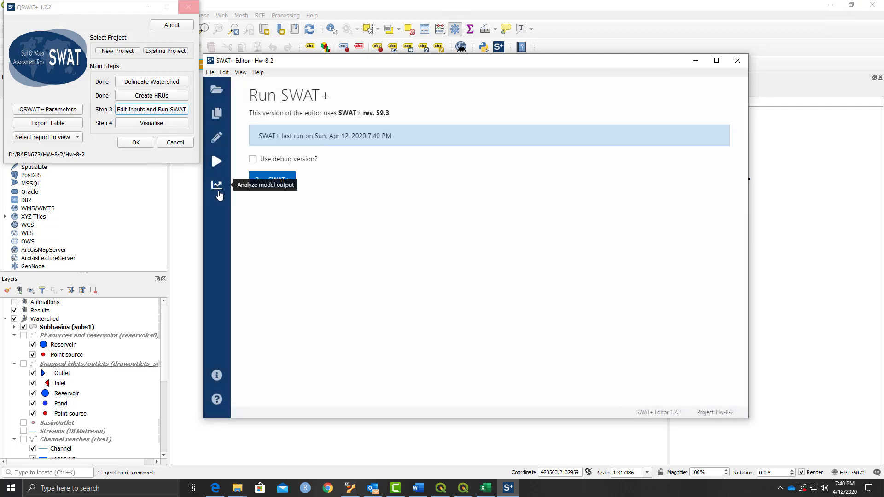
- Import the new SWAT+ model output, overwriting the existing output database, and exit the SWAT+ Editor
click(218, 190)
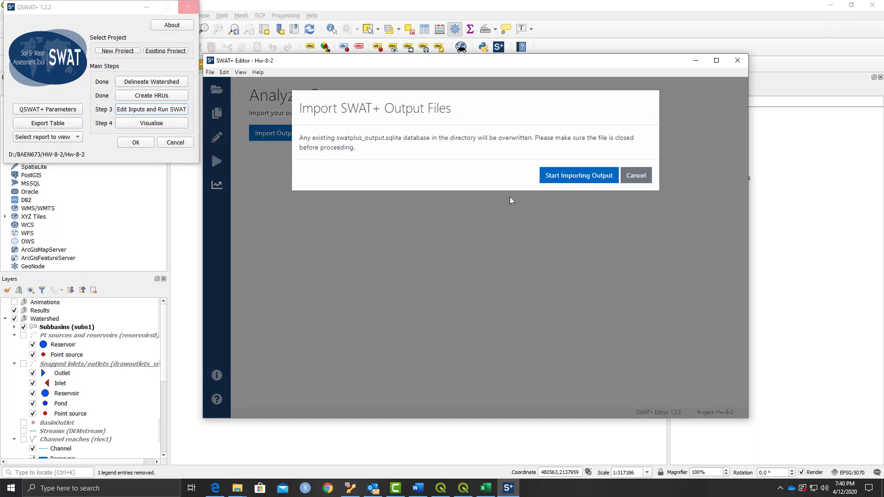
click(557, 180)
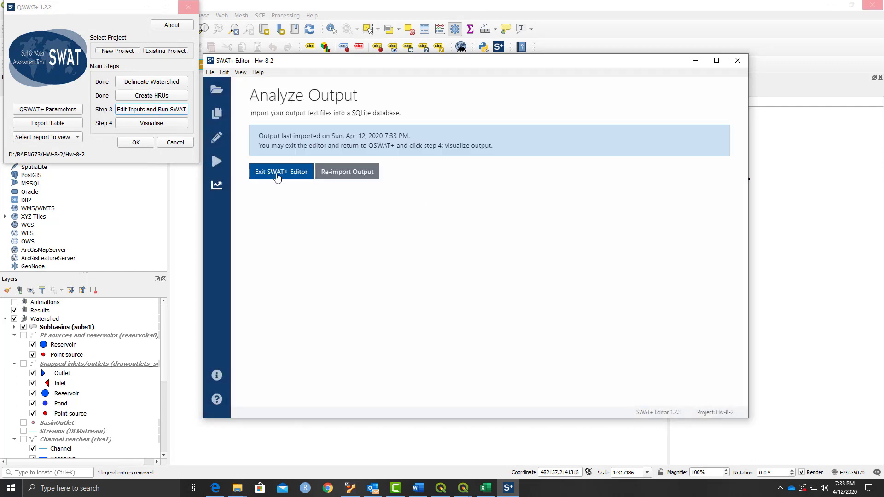
click(278, 177)
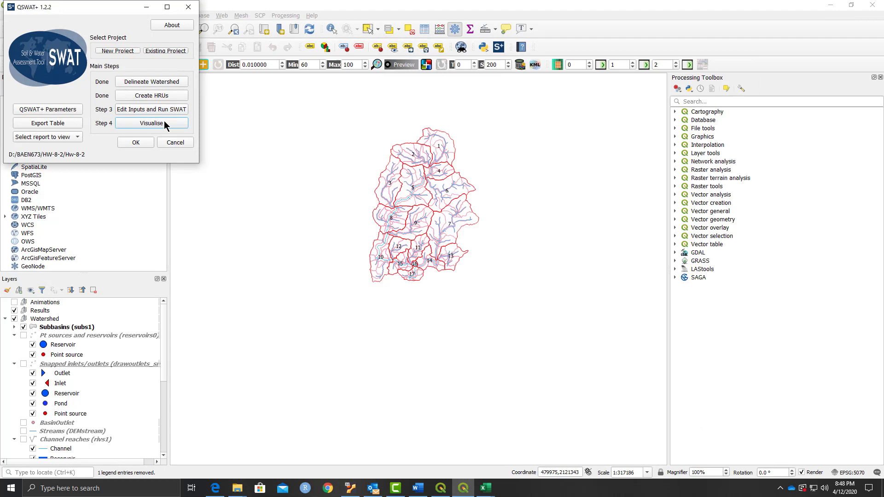
- Open the results visualisation for plotting and choose basin_wb_mon as the output table for the Default scenario
click(152, 123)
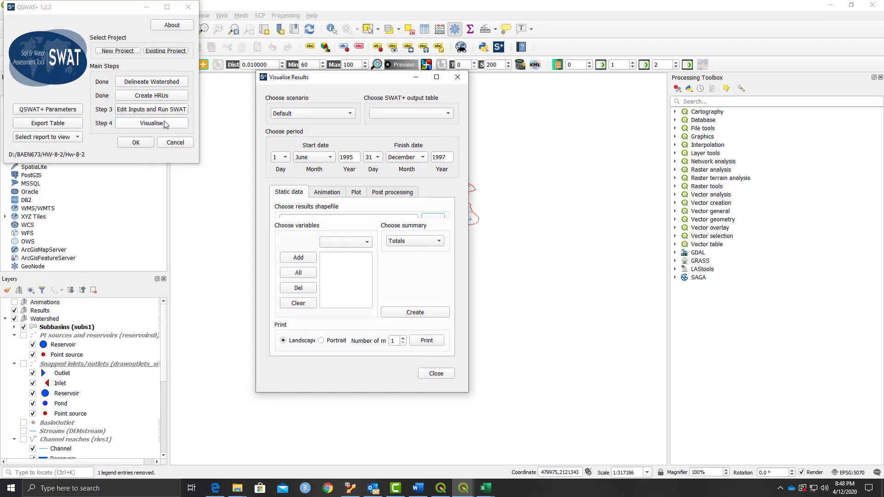
click(357, 193)
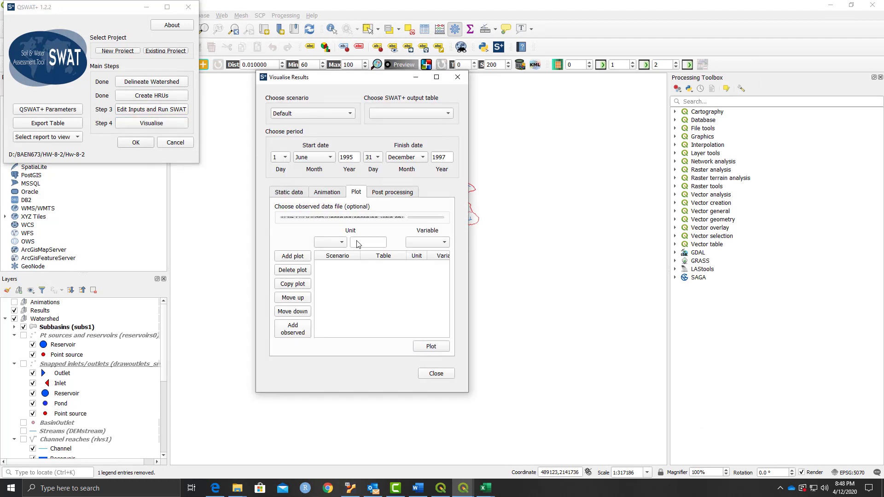
drag(337, 396, 337, 402)
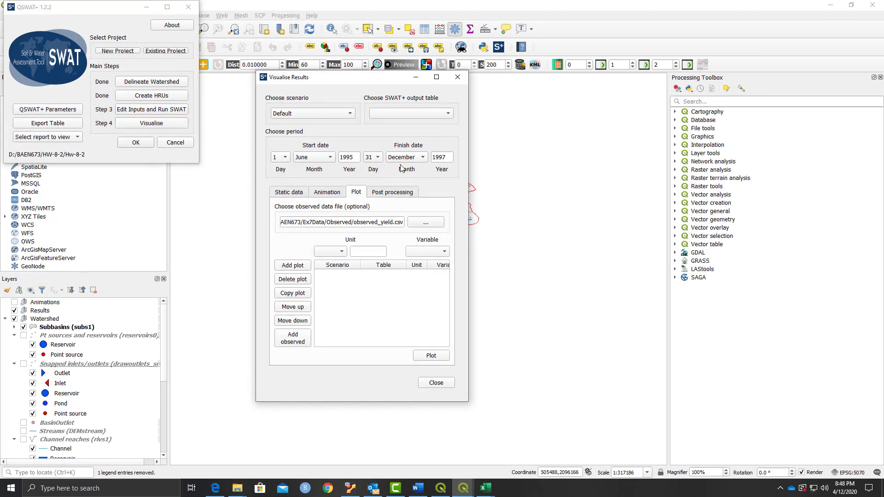
click(406, 115)
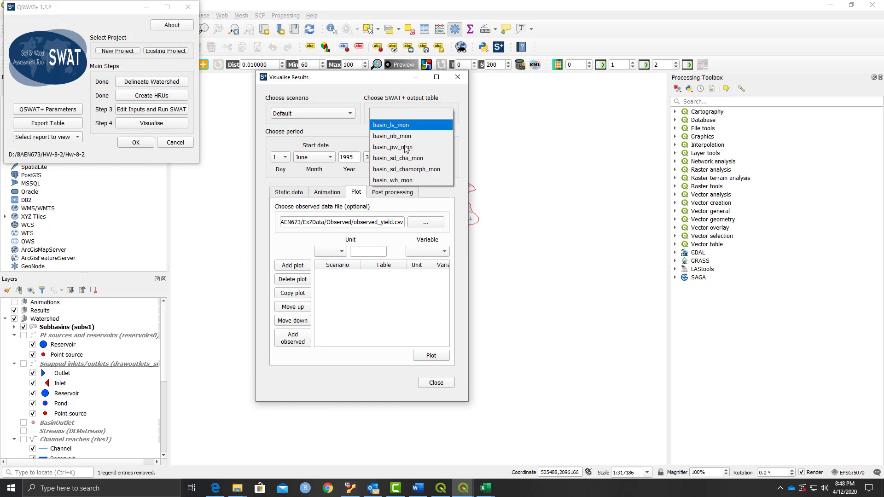
click(405, 180)
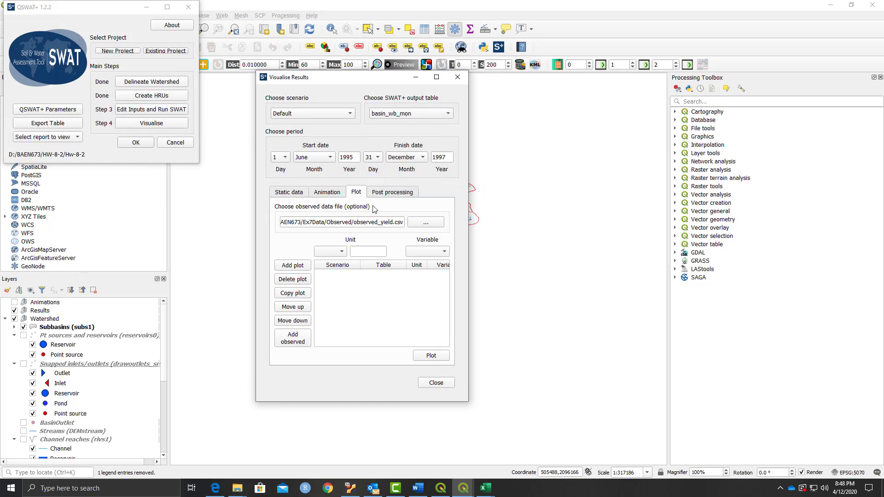
- Add a plot series of wateryld for unit 1 and an observed yield series from observed_yield.csv
click(335, 253)
click(334, 259)
click(441, 255)
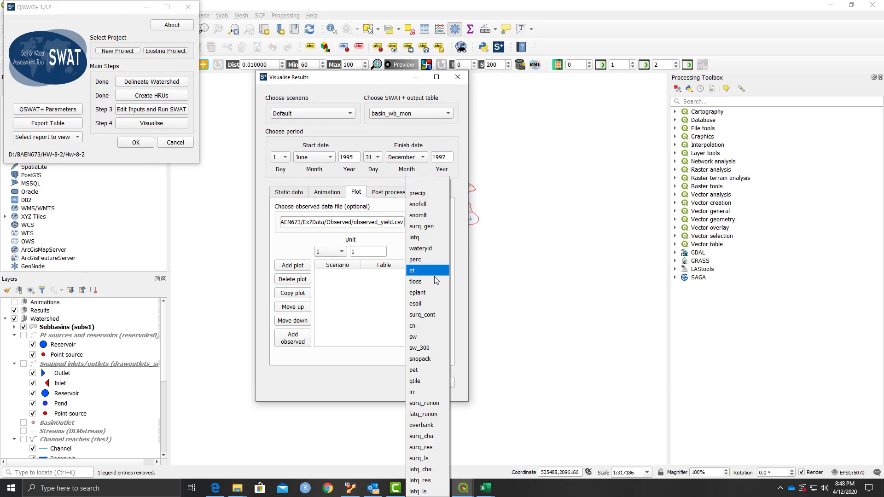
click(427, 249)
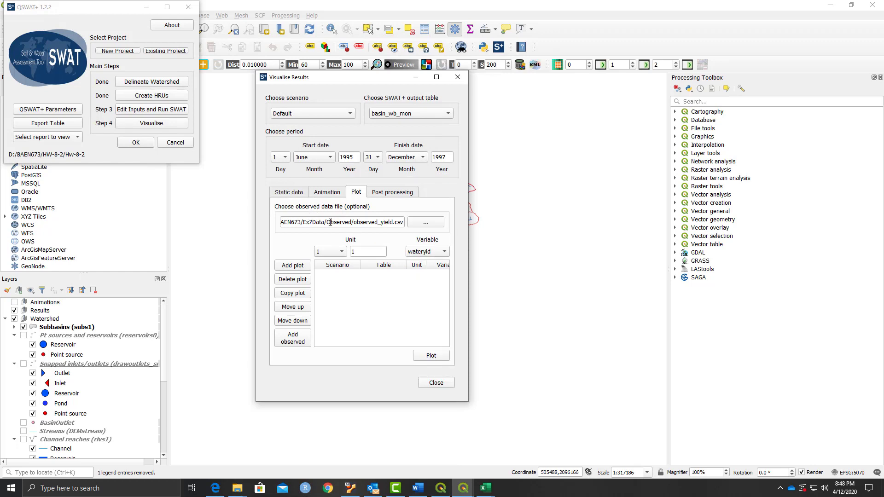
click(293, 265)
click(293, 338)
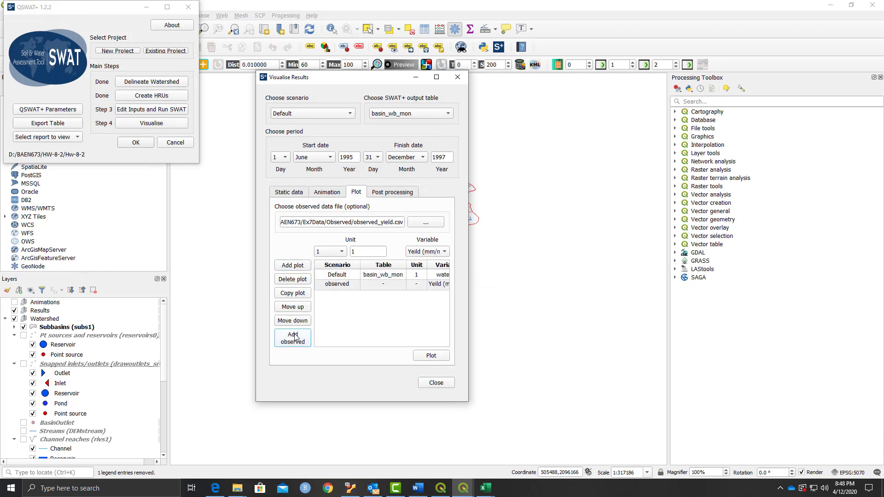
- Plot the simulated and observed water yield series, saving the plot data as the CSV file plot2
click(423, 357)
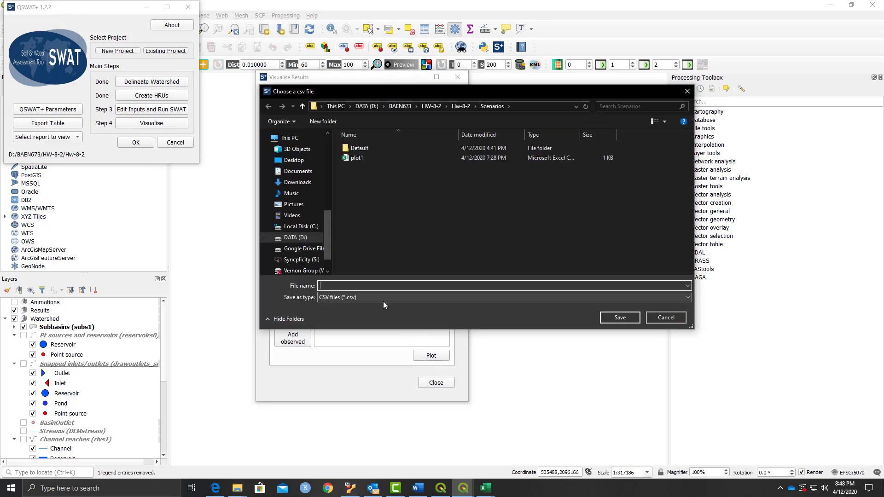
text(plot2)
click(620, 317)
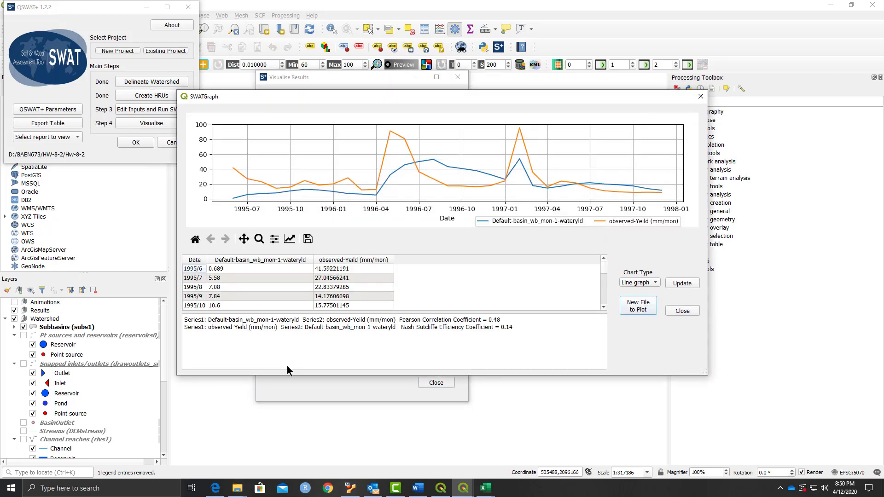